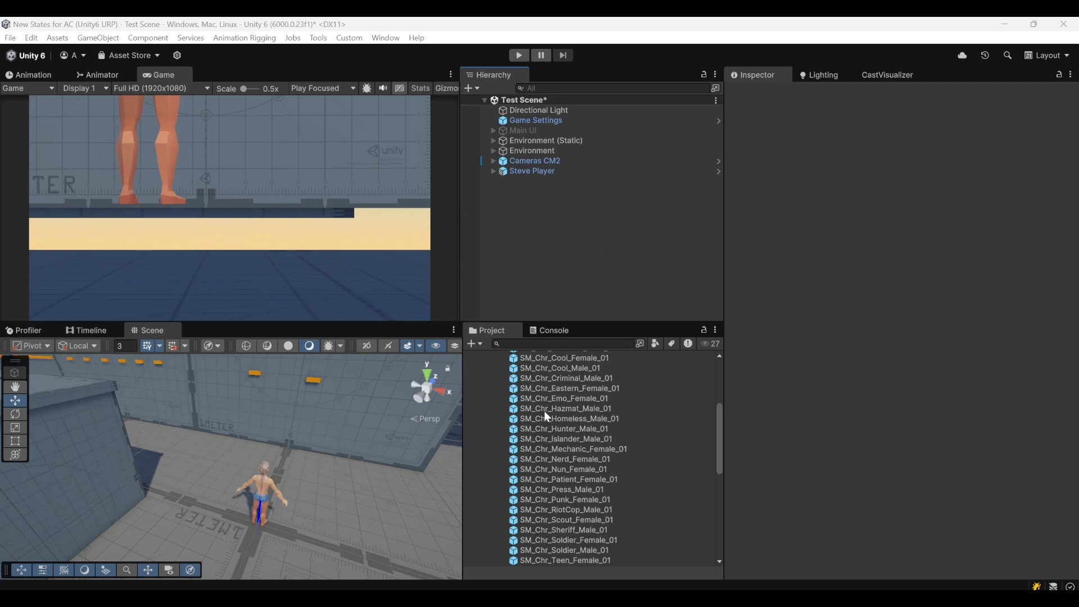
Add the SM_Chr_Punk_Female_01 character to the scene and make it a child of Steve Player
left_click(530, 172)
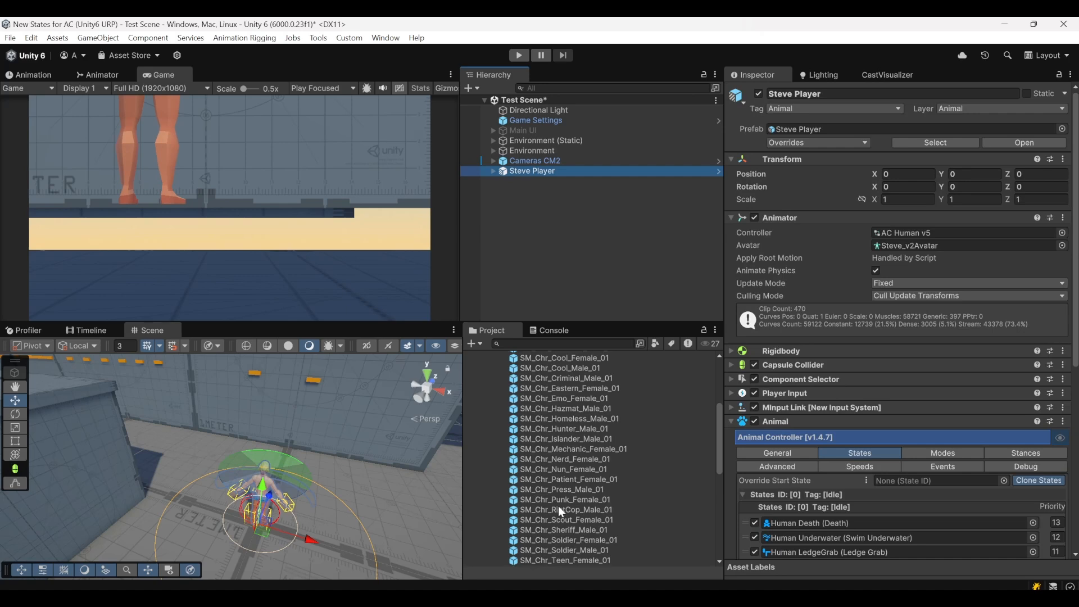
left_click_drag(562, 499, 562, 215)
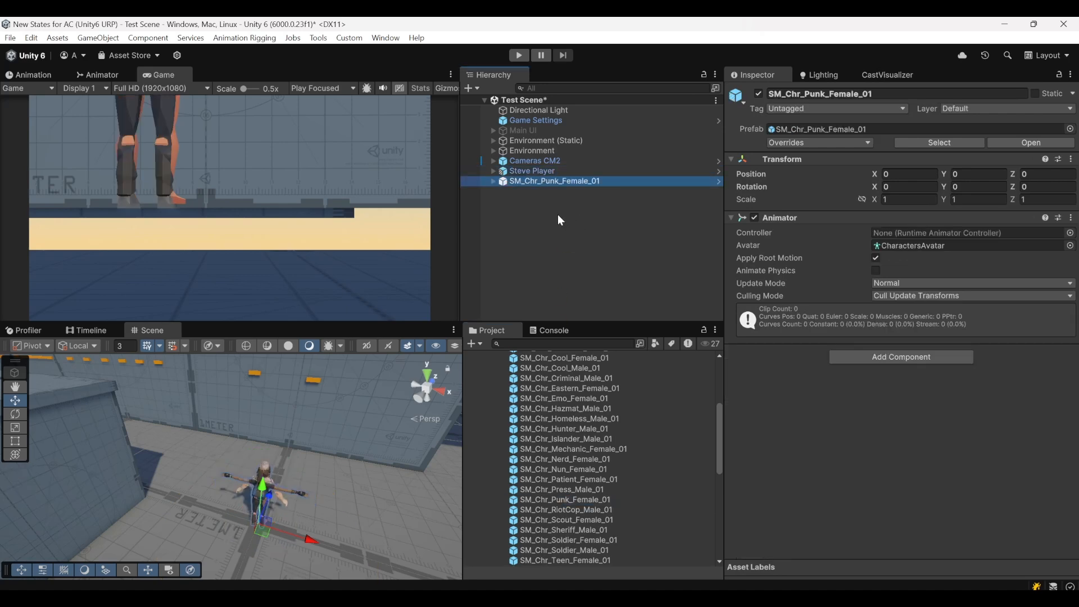
left_click(536, 171)
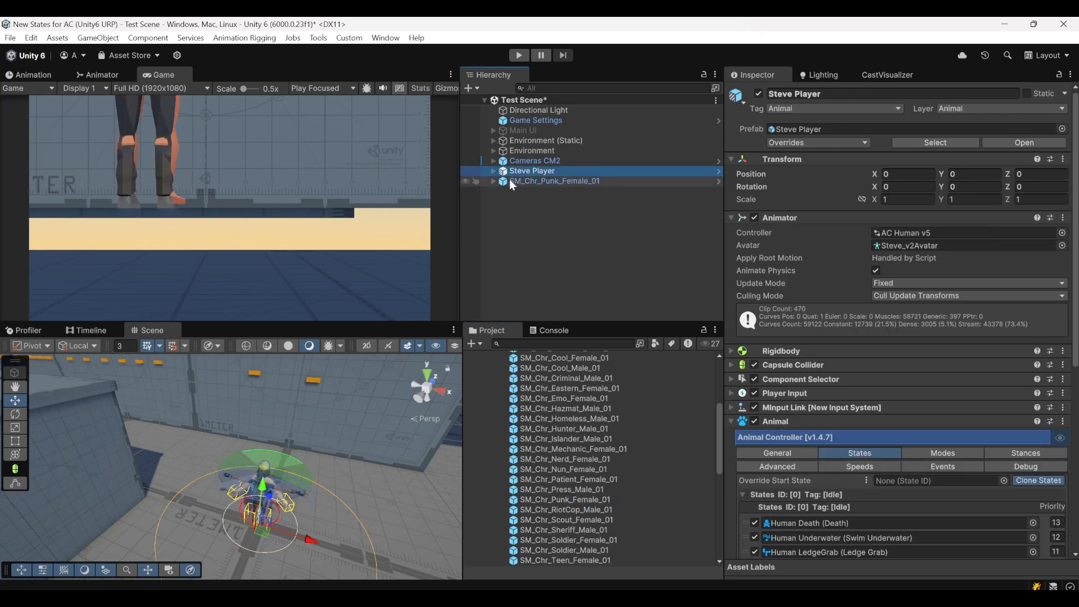
left_click(493, 171)
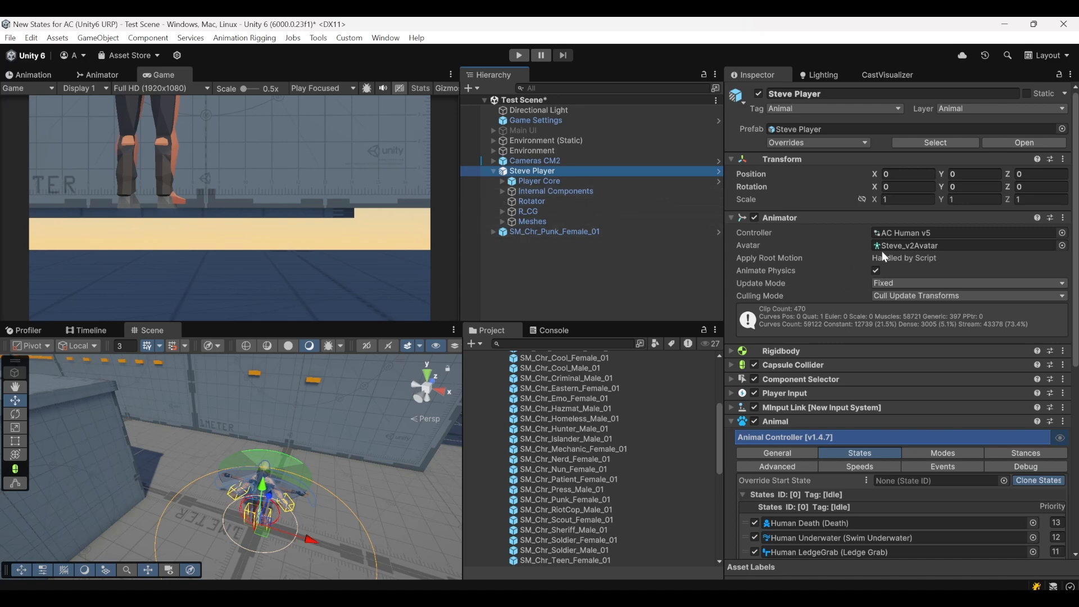
left_click_drag(504, 231, 534, 170)
Delete the original R_CG rig and Meshes objects from Steve Player
left_click(529, 220)
left_click(532, 214, "ctrl")
key("Delete")
left_click(542, 211)
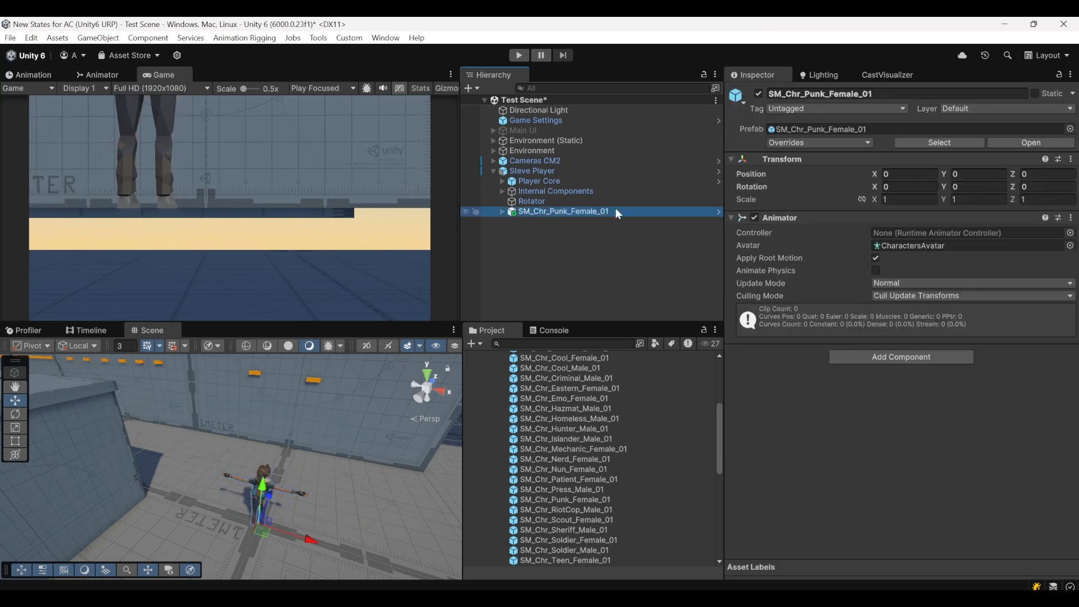
Locate the AC Human v5 animator controller used by Steve Player in the project and duplicate it
left_click(905, 245)
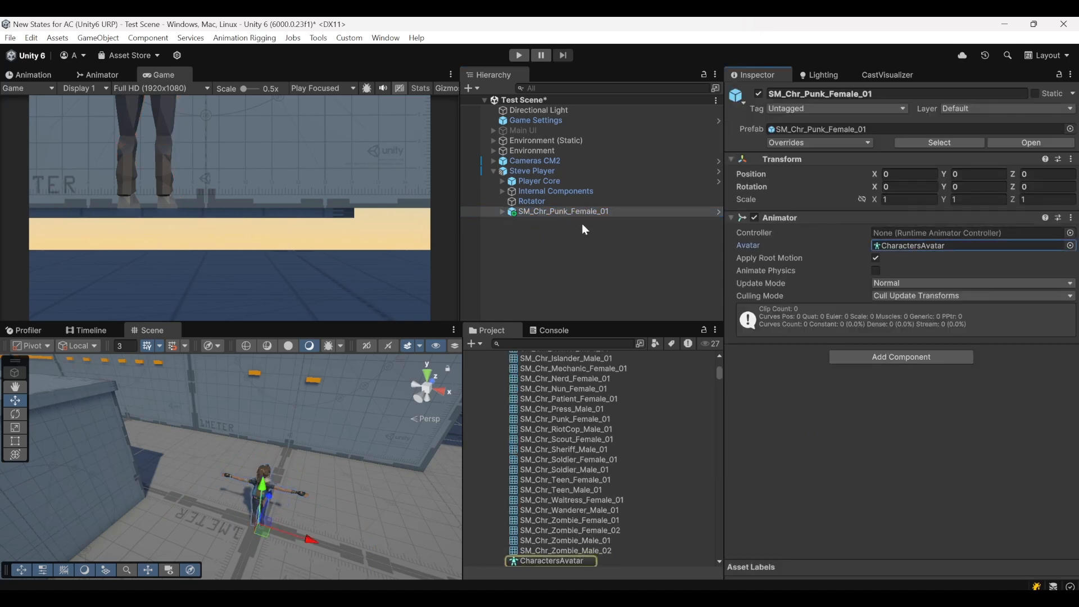
left_click(537, 171)
left_click(925, 233)
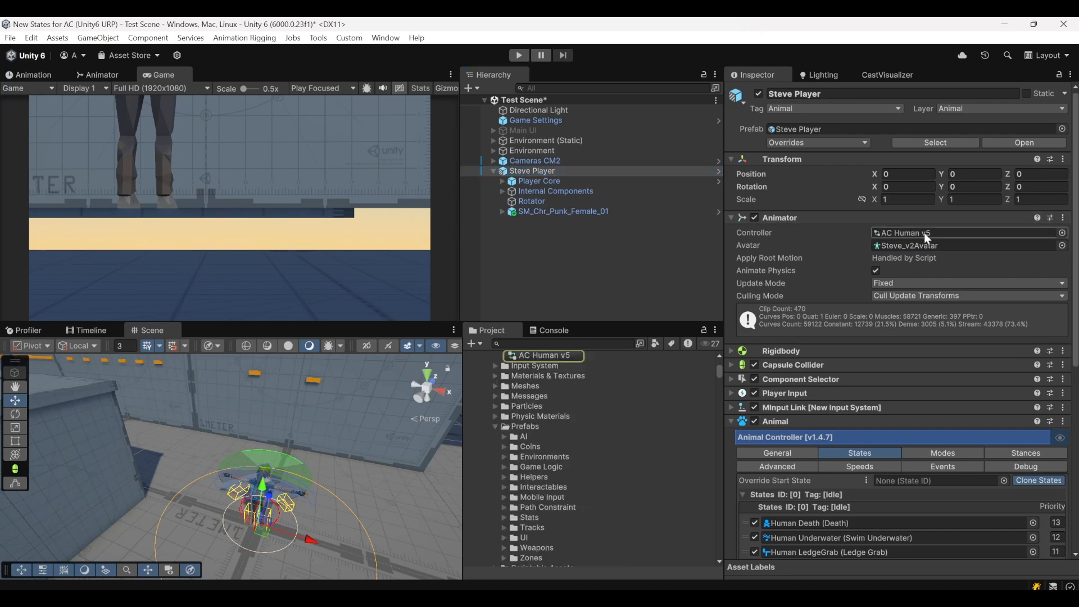
left_click(538, 393)
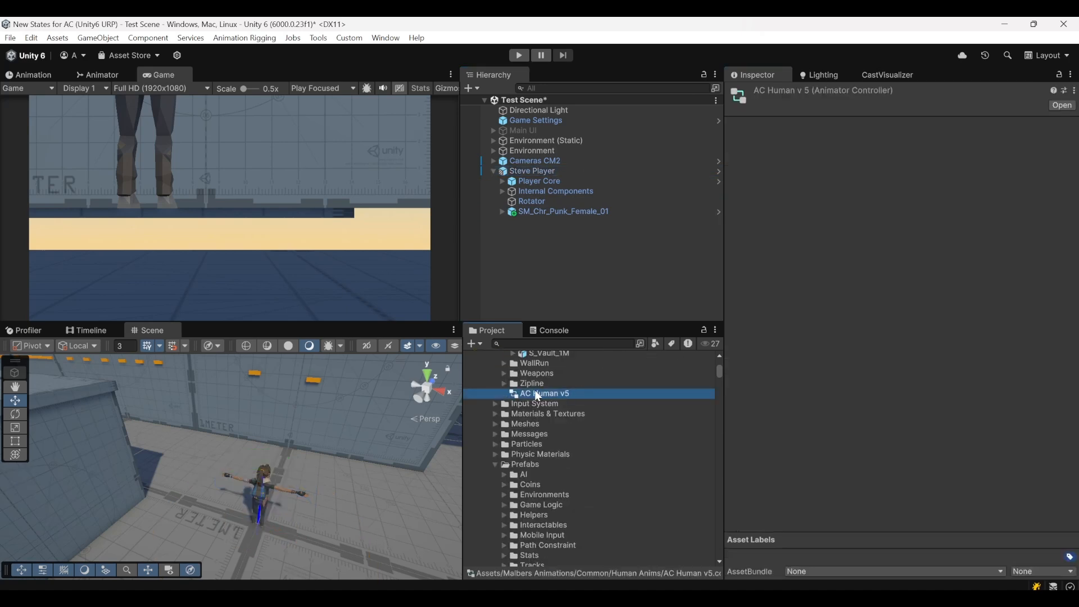
key("ctrl+d")
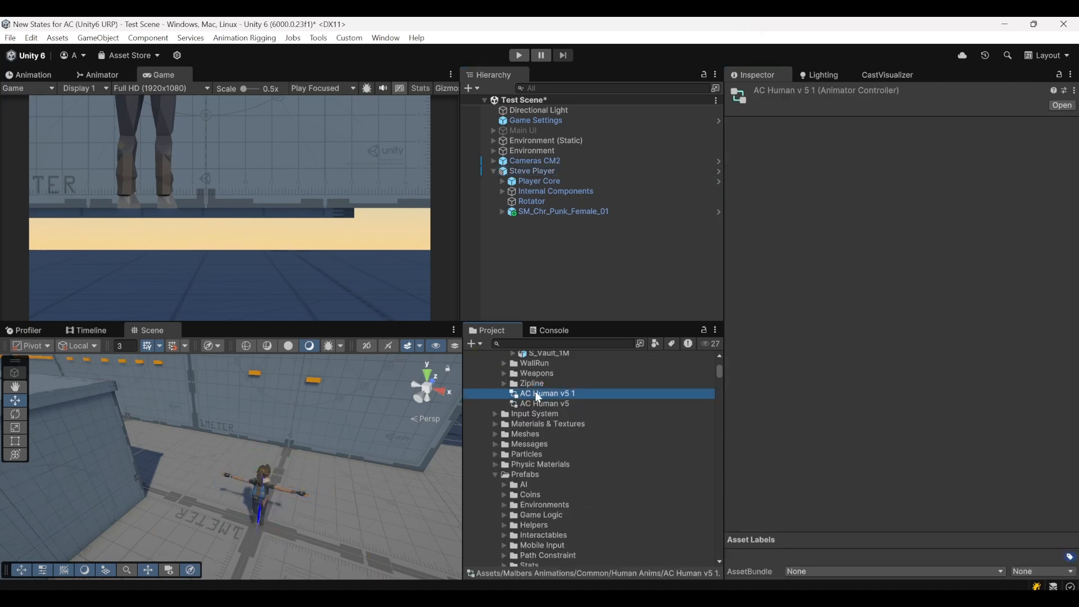
Move the duplicated AC Human v5 controller out of the Human Anims folder into the root Assets folder
key("ctrl+x")
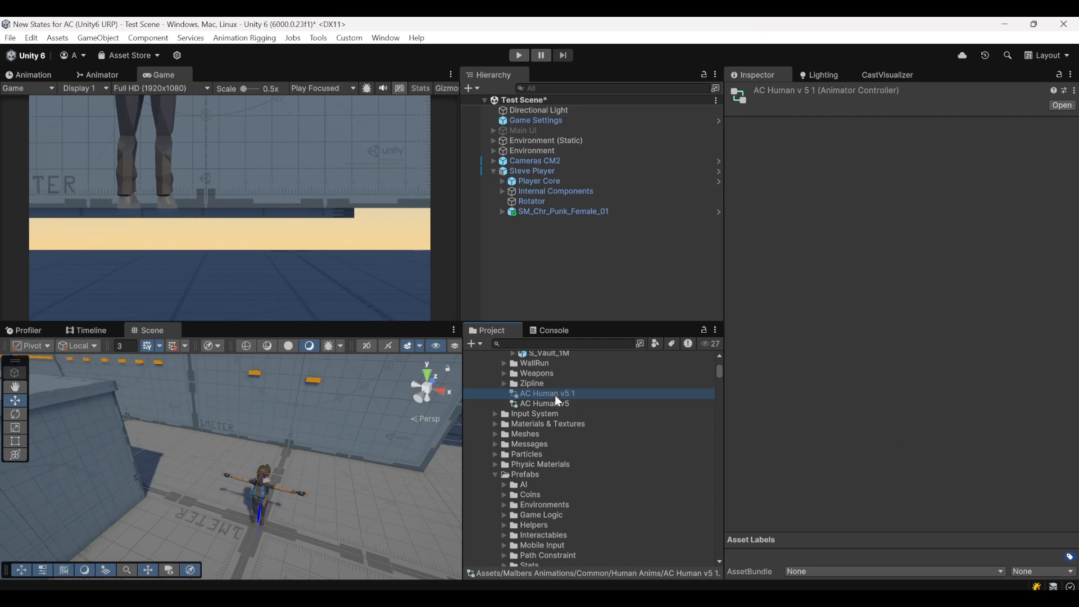
scroll(551, 399, "up", 10)
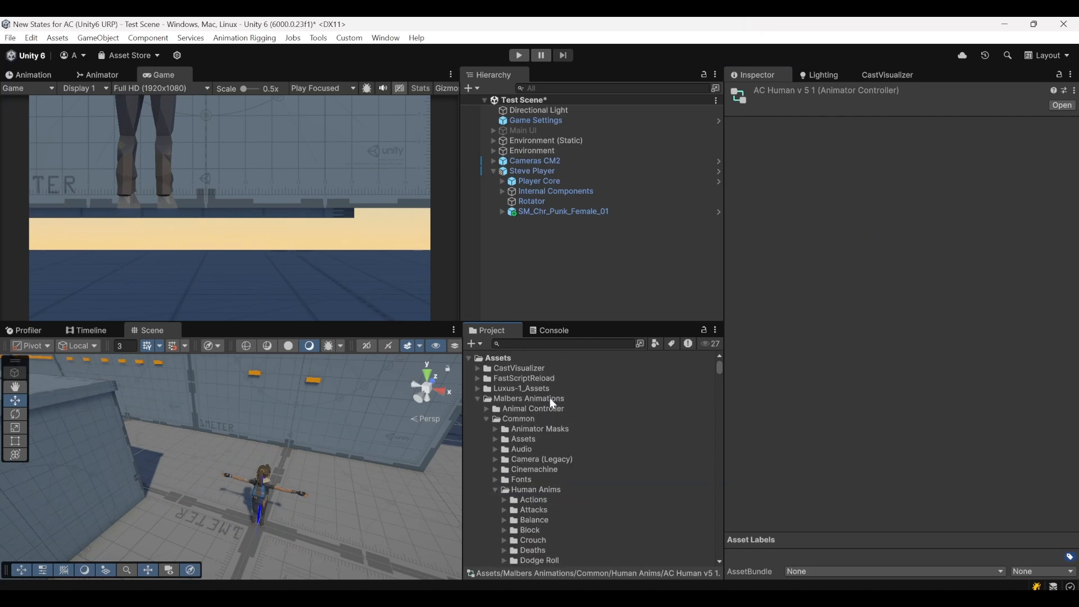
left_click(478, 399)
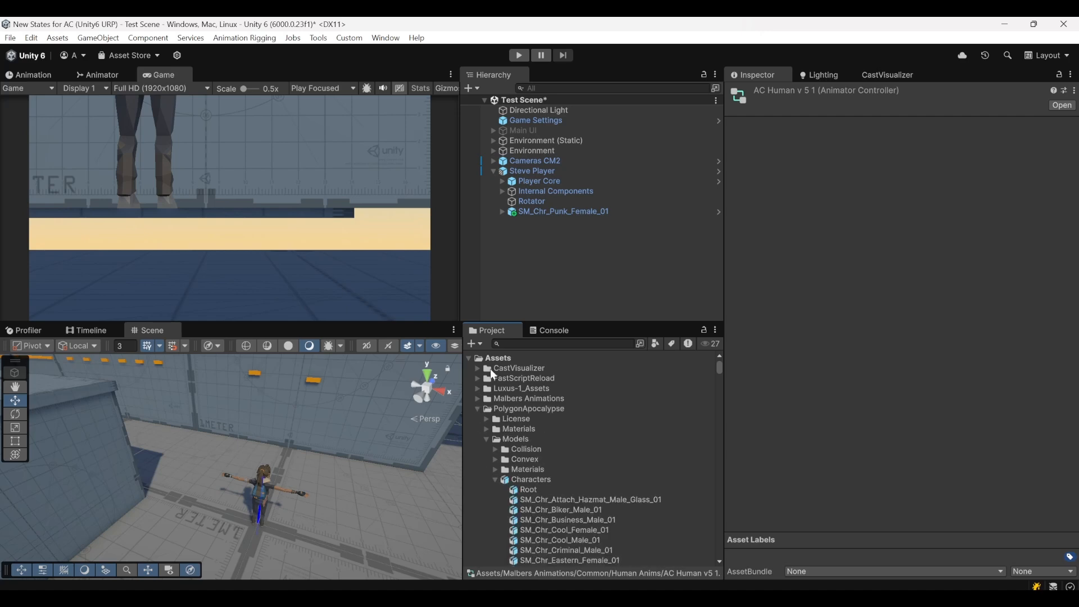
left_click(487, 360)
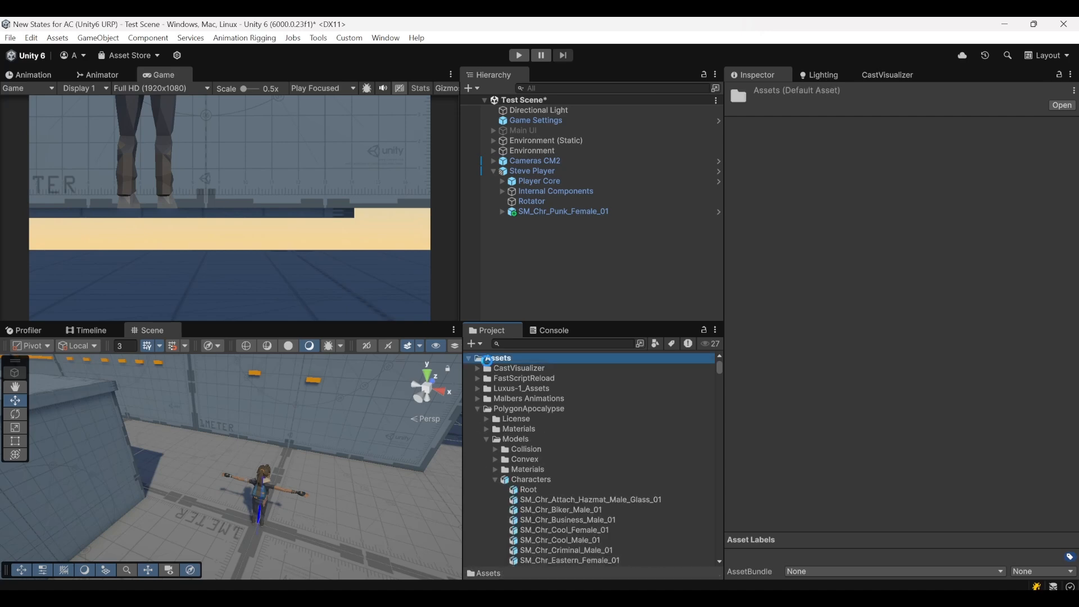
key("ctrl+v")
Rename the duplicated controller in the Assets folder to AC Human v5 New
scroll(507, 511, "down", 1)
left_click(520, 550)
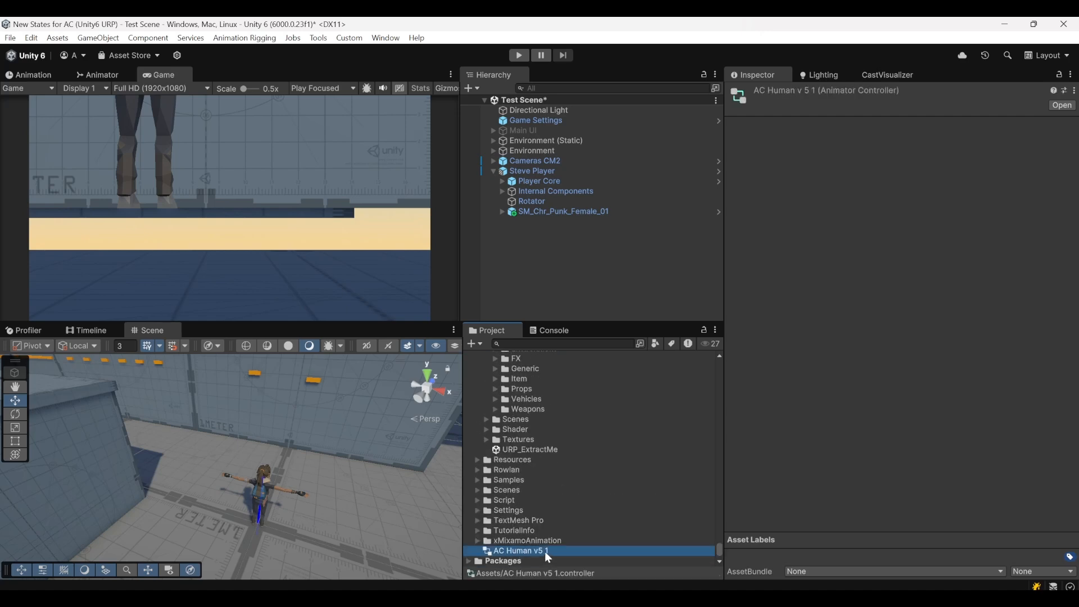
left_click_drag(545, 553, 572, 554)
type("New")
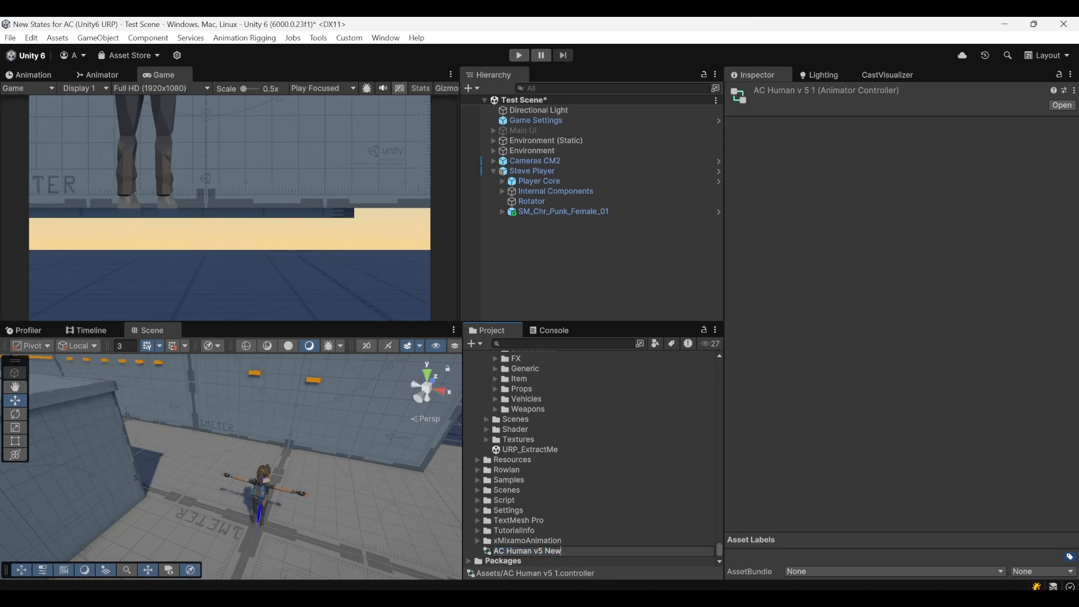
key("Return")
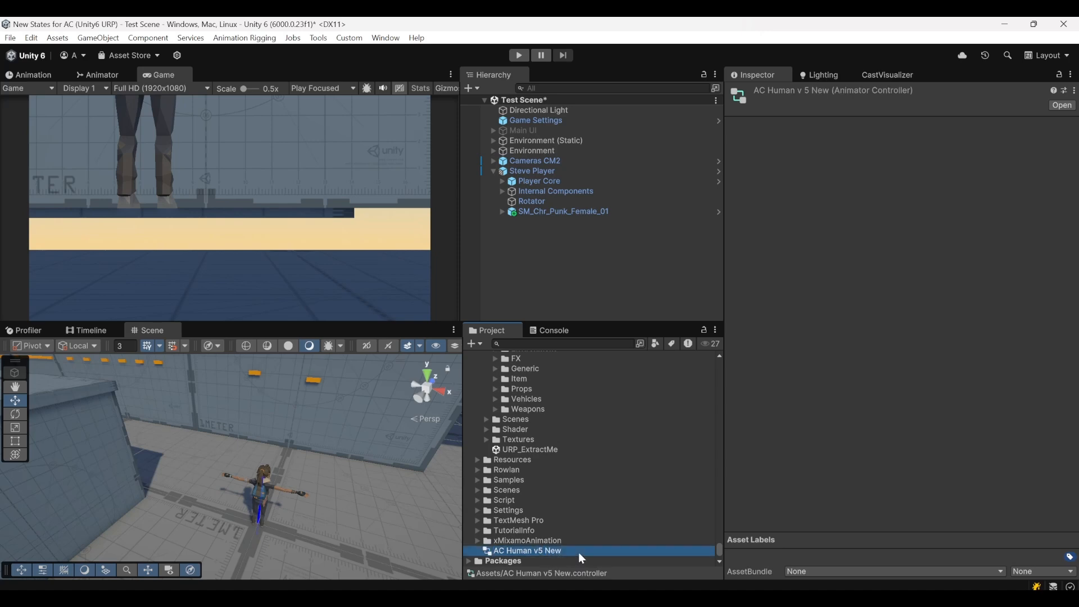
Assign AC Human v5 New as the controller and CharactersAvatar as the avatar in Steve Player's Animator
left_click(545, 171)
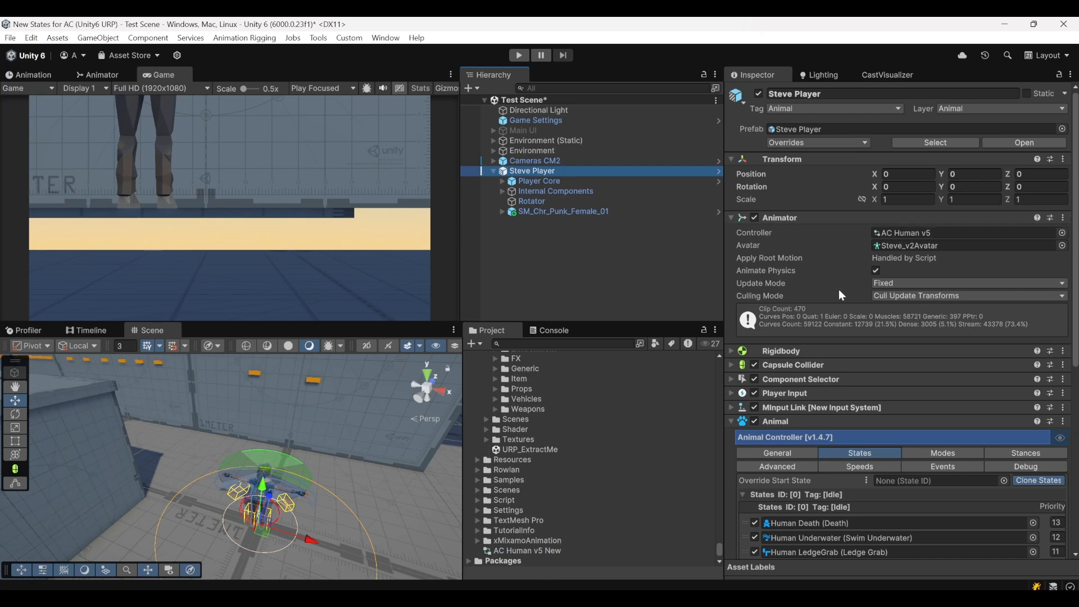
left_click_drag(523, 551, 902, 234)
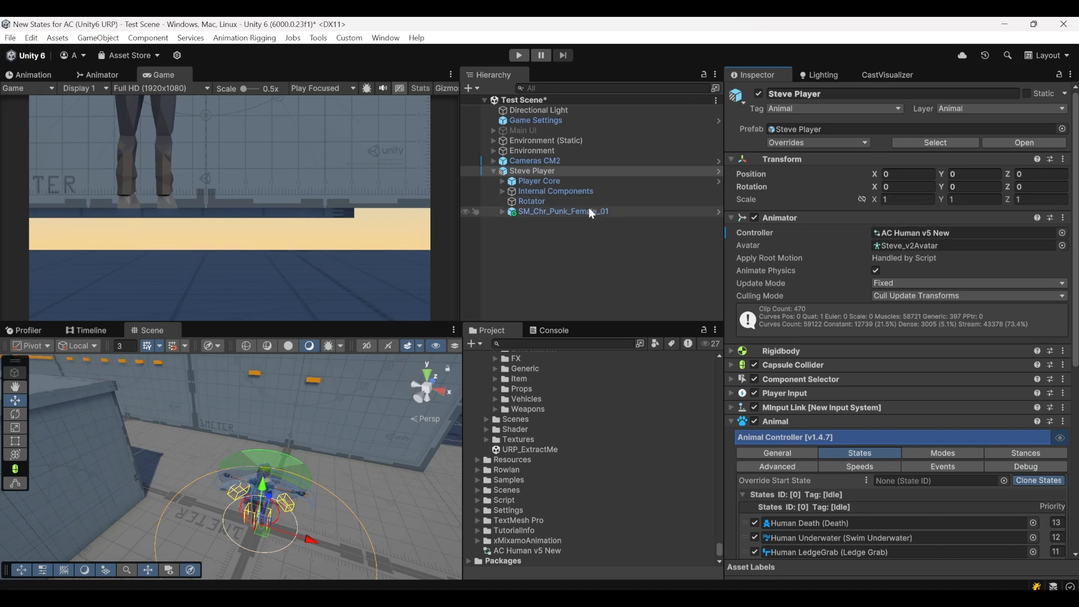
left_click(589, 210)
left_click(918, 245)
left_click(555, 172)
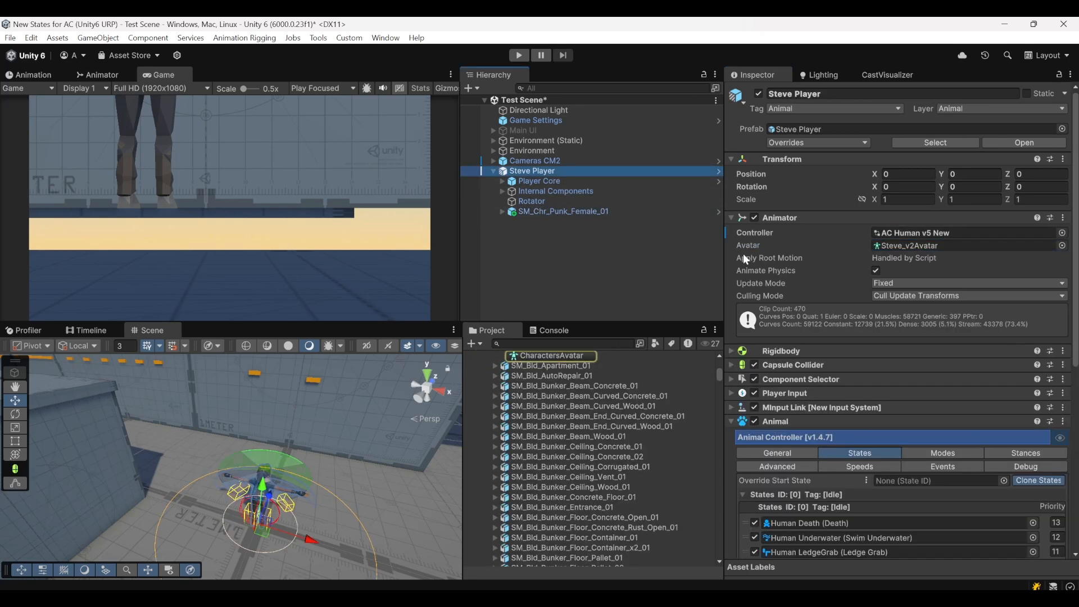
left_click_drag(562, 357, 947, 245)
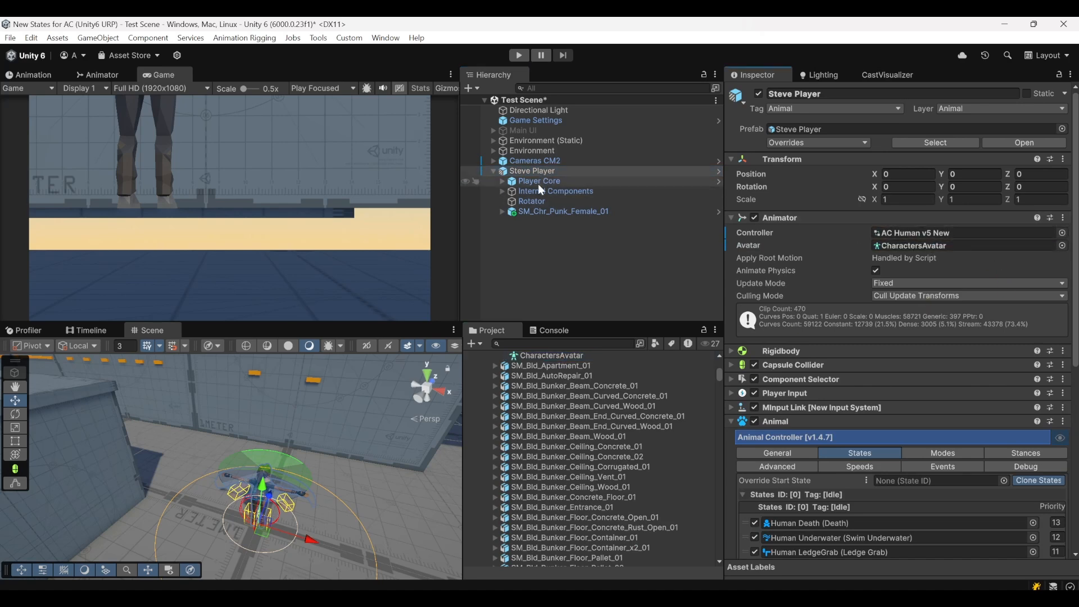
Remove the Animator component from the SM_Chr_Punk_Female_01 child object
left_click(530, 211)
left_click(503, 211)
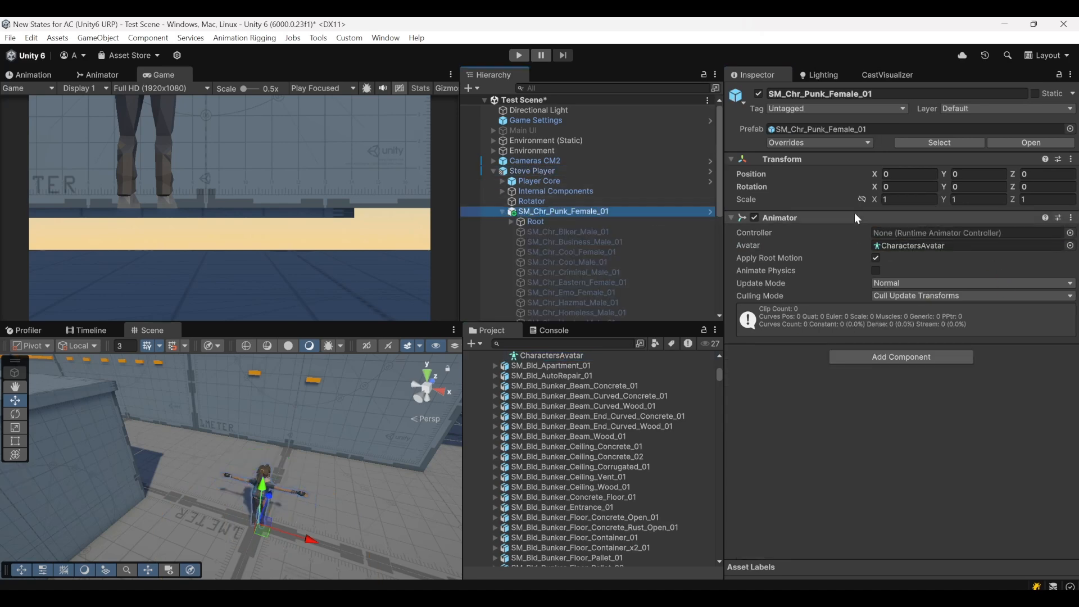
left_click(1071, 217)
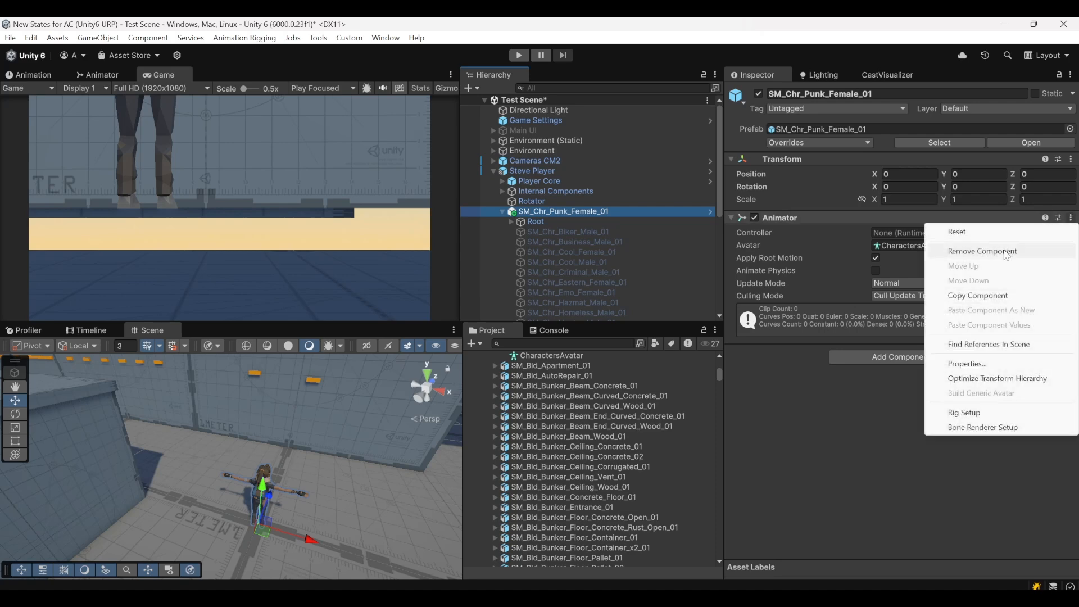
left_click(955, 251)
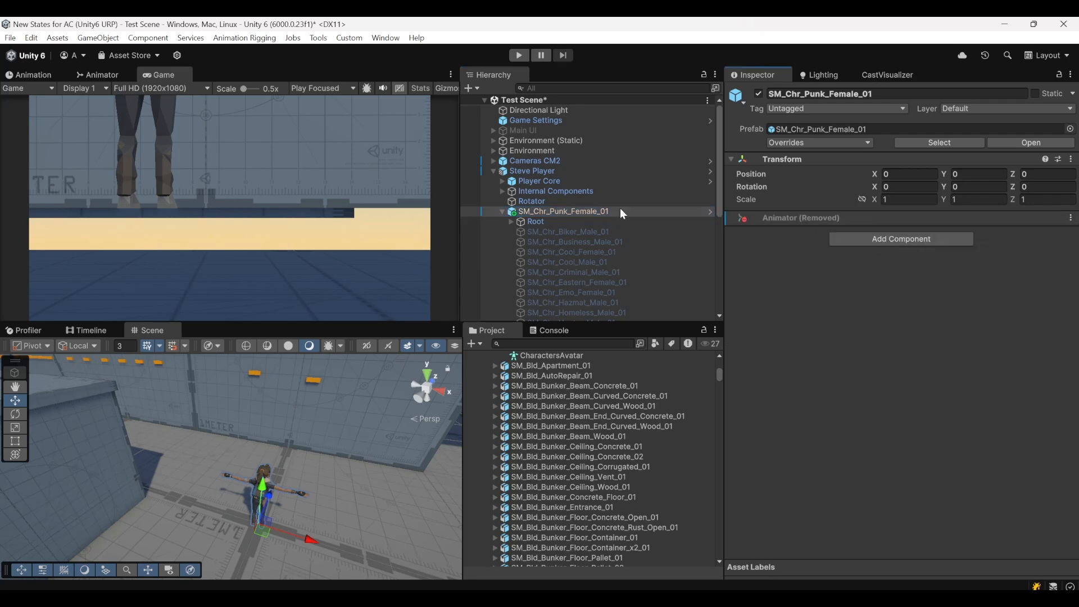
left_click(501, 211)
Play-test the scene by walking the new character around in several directions, and end play mode
left_click(530, 181)
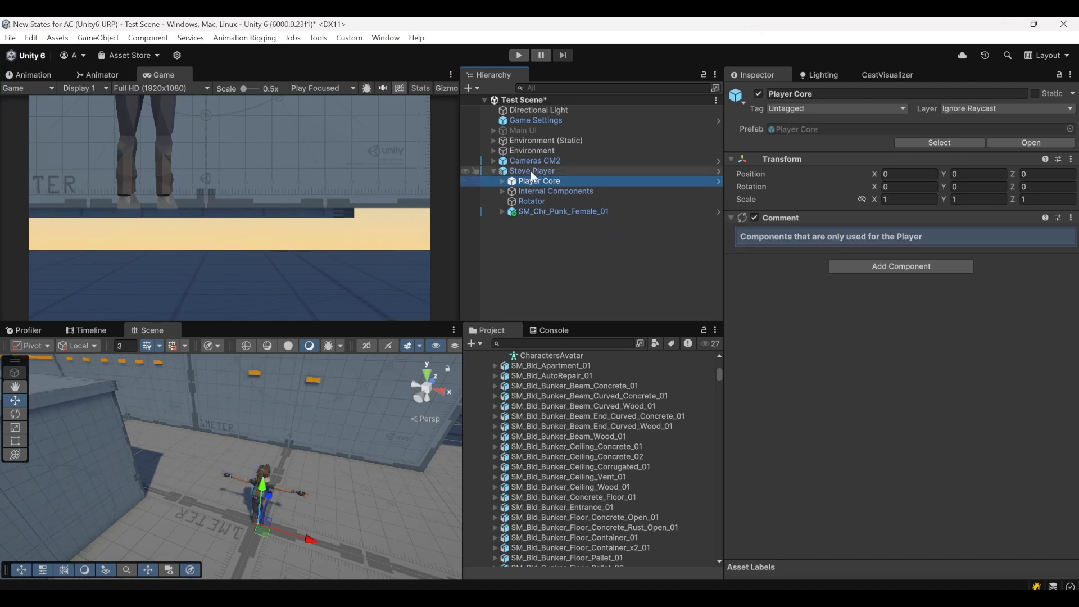
left_click(531, 171)
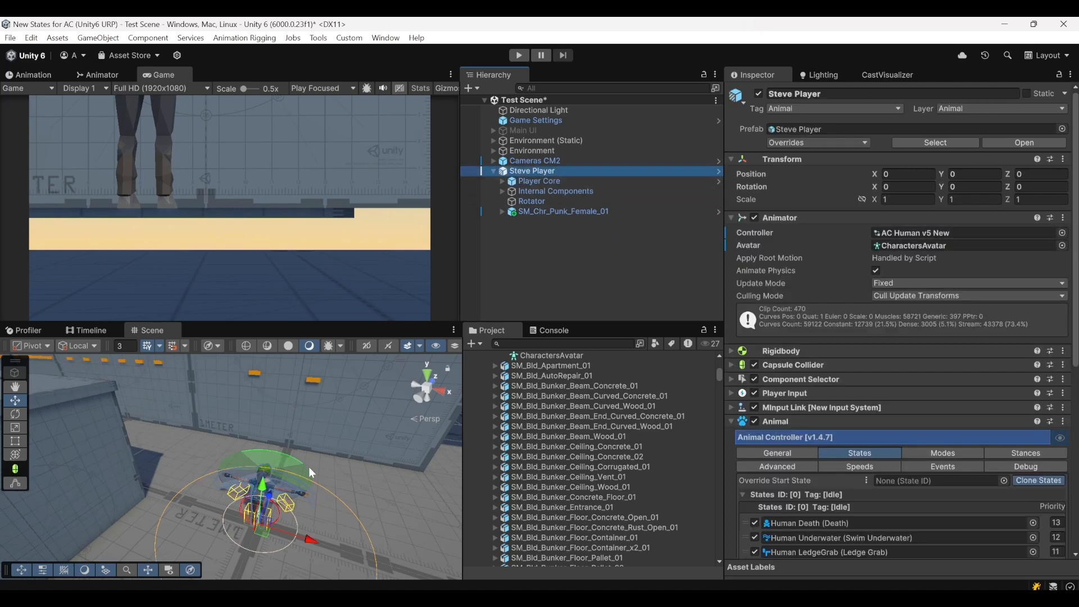
key("w")
right_click_drag(280, 460, 314, 472)
left_click(519, 56)
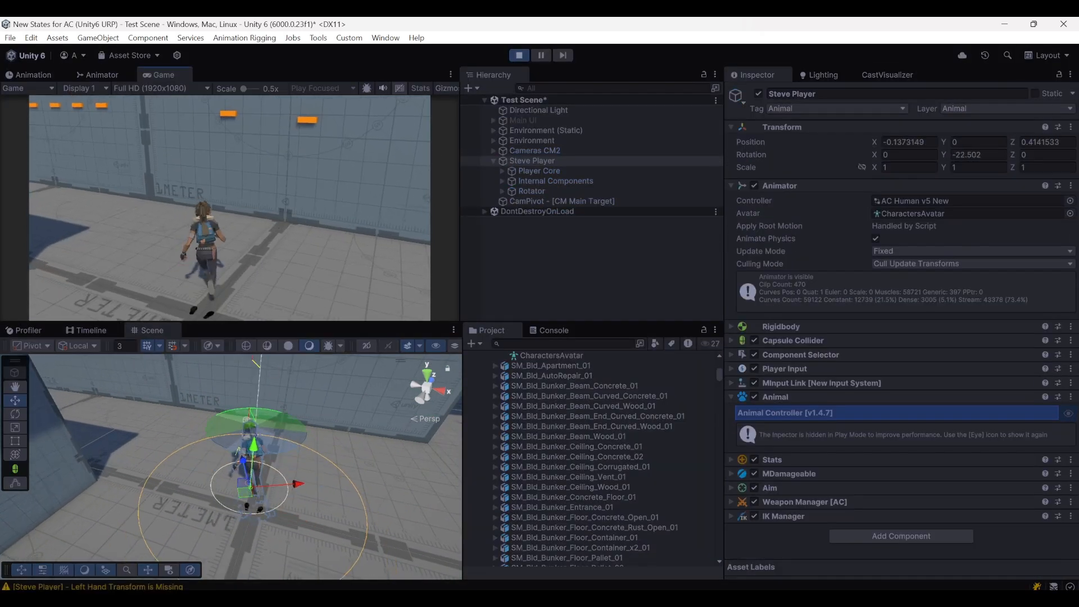
key("a")
key("s")
key("d")
key("a")
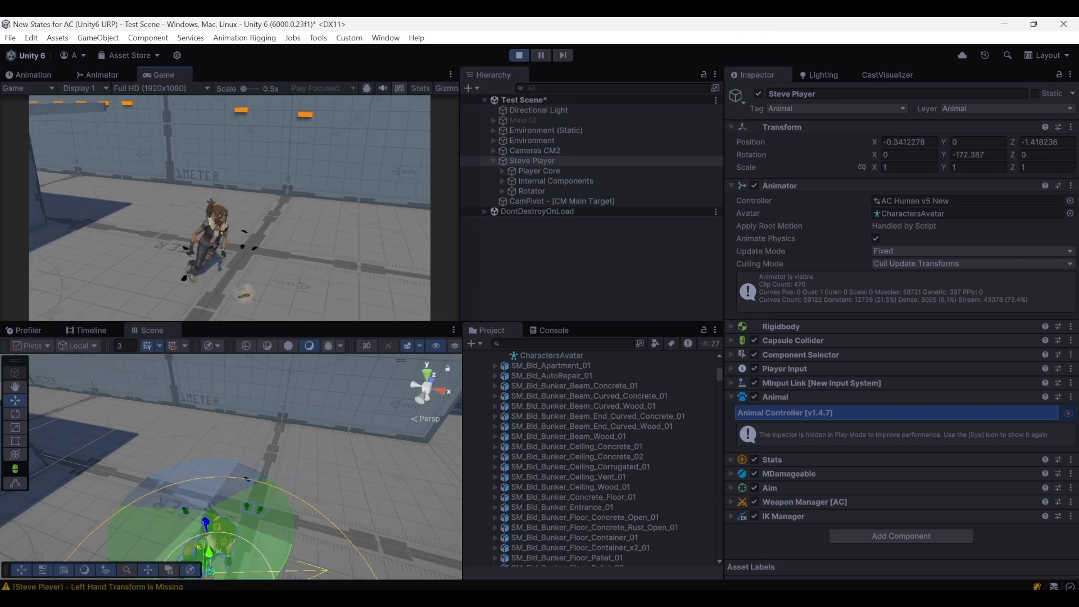
key("w")
left_click(518, 55)
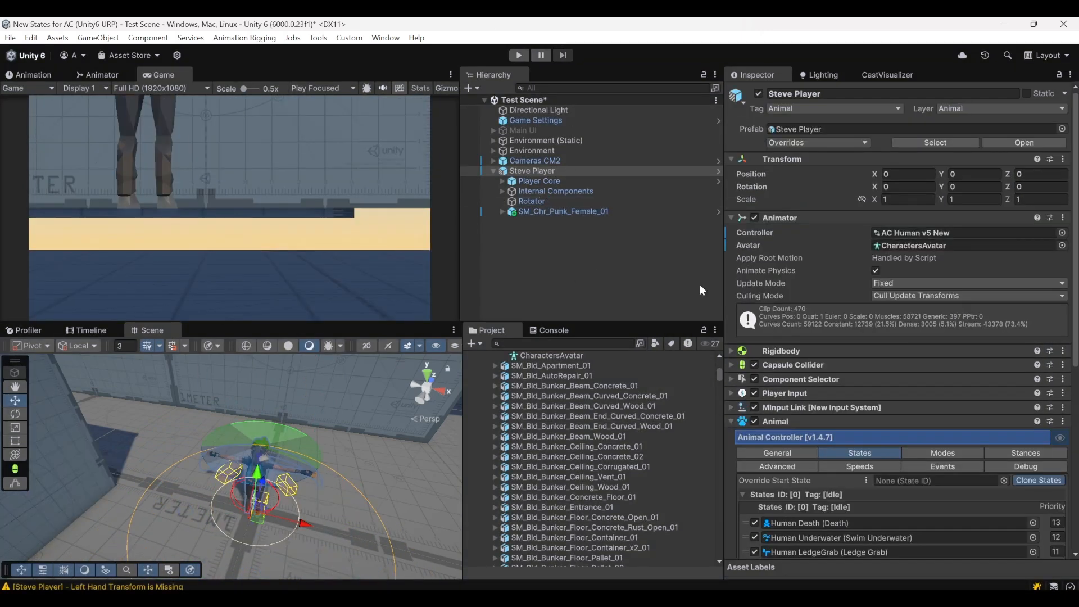
Open the AC Human v5 AdvancedClimb controller from Advanced Climbing's Animations folder in the Animator, docked beside the Scene view
scroll(535, 363, "up", 10)
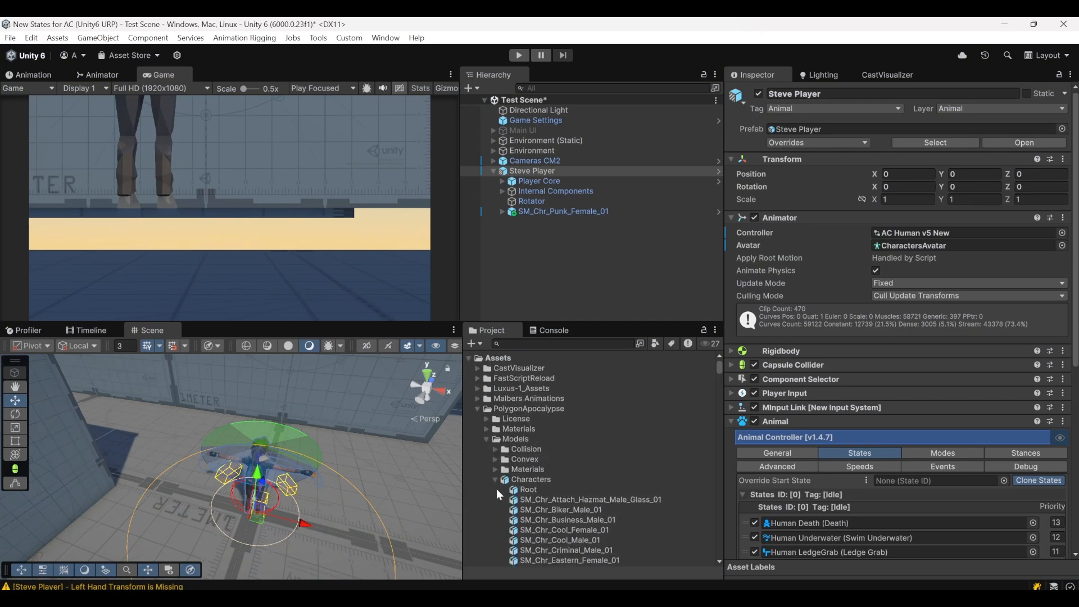
left_click(495, 480)
left_click(479, 408)
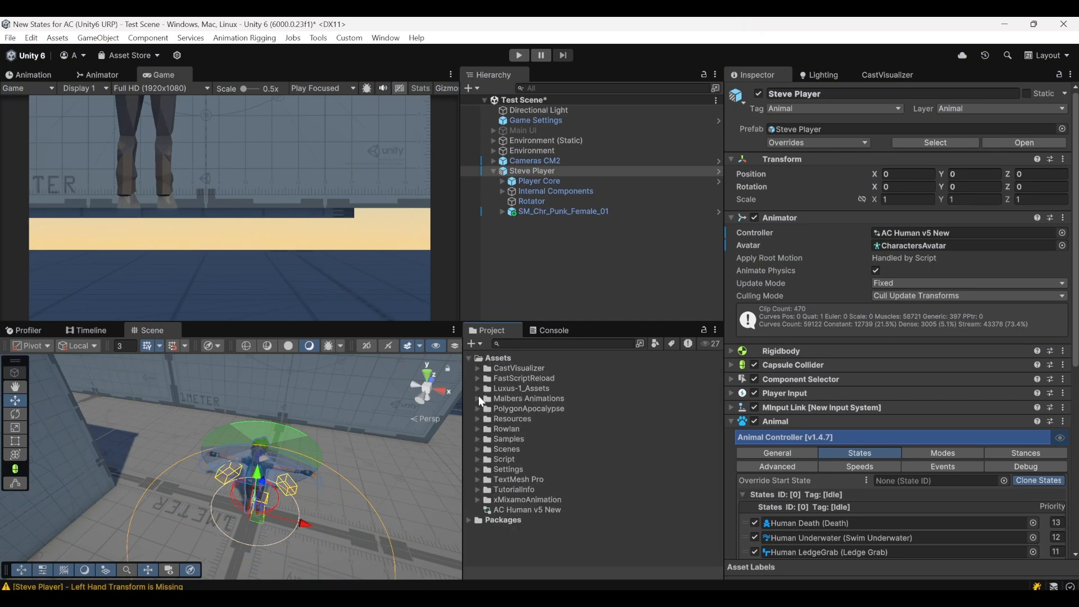
left_click(478, 388)
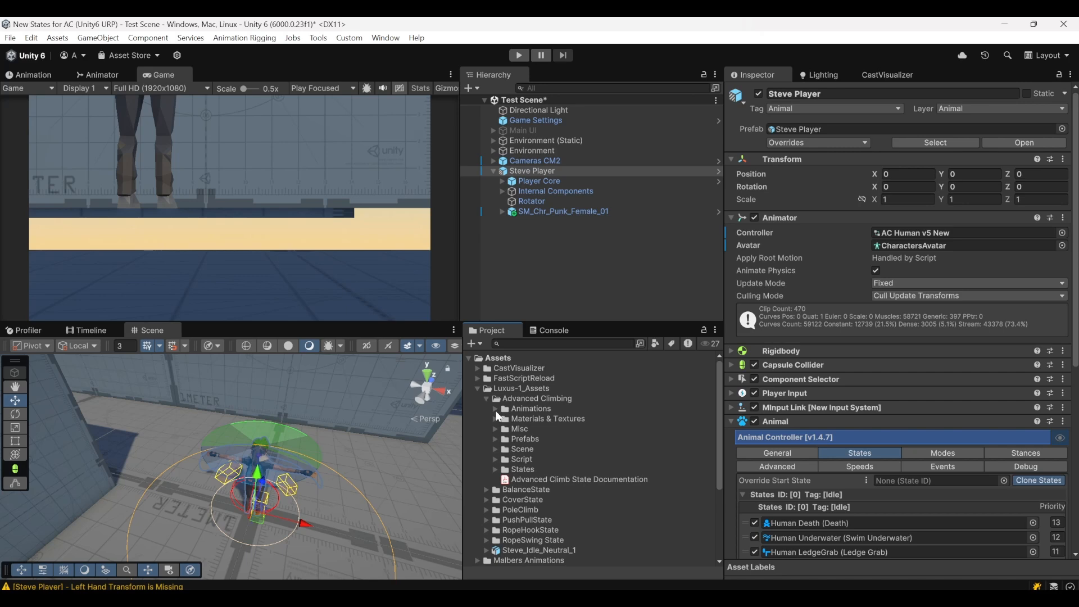
left_click(496, 409)
left_click(537, 450)
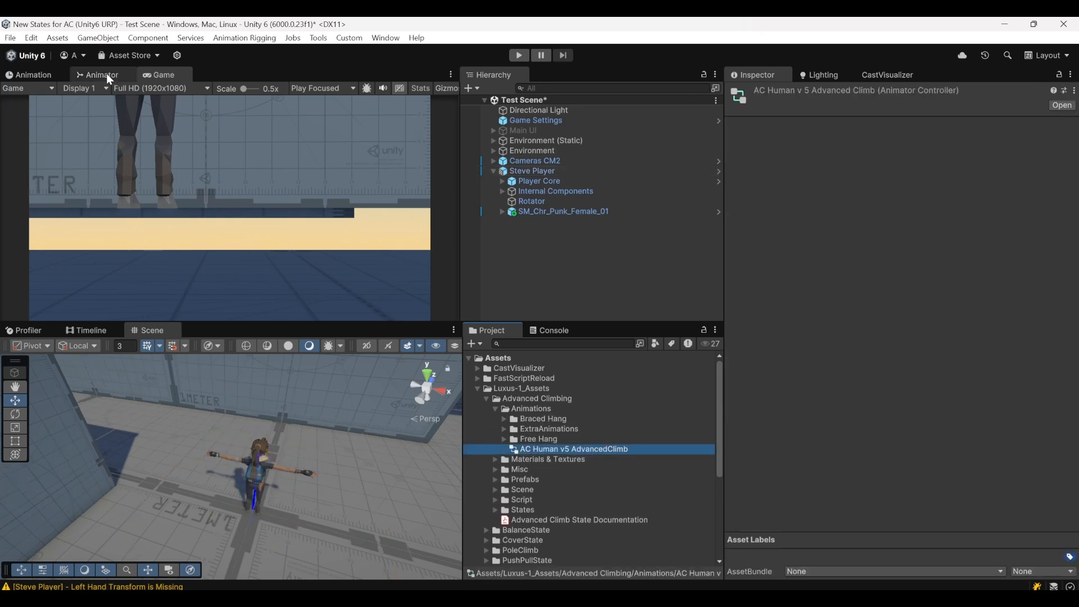
left_click_drag(96, 74, 219, 330)
Copy the AdvancedClimb sub-state machine together with its transition from Any State in the AC Human v5 AdvancedClimb controller
middle_click_drag(157, 443, 345, 367)
scroll(275, 418, "down", 6)
middle_click_drag(234, 466, 240, 534)
double_click(200, 380)
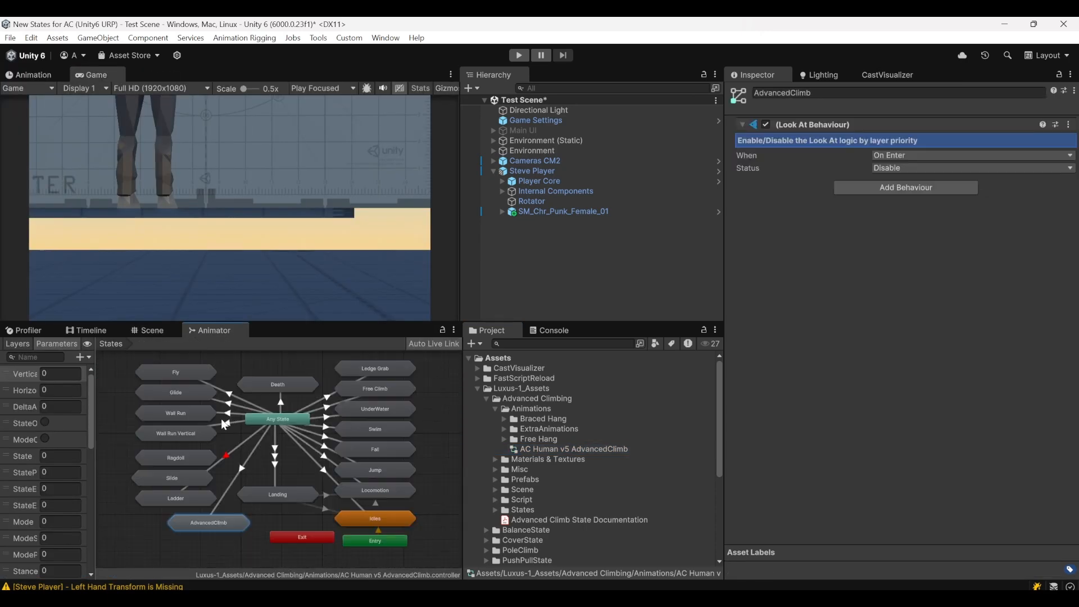
left_click(225, 494, "shift")
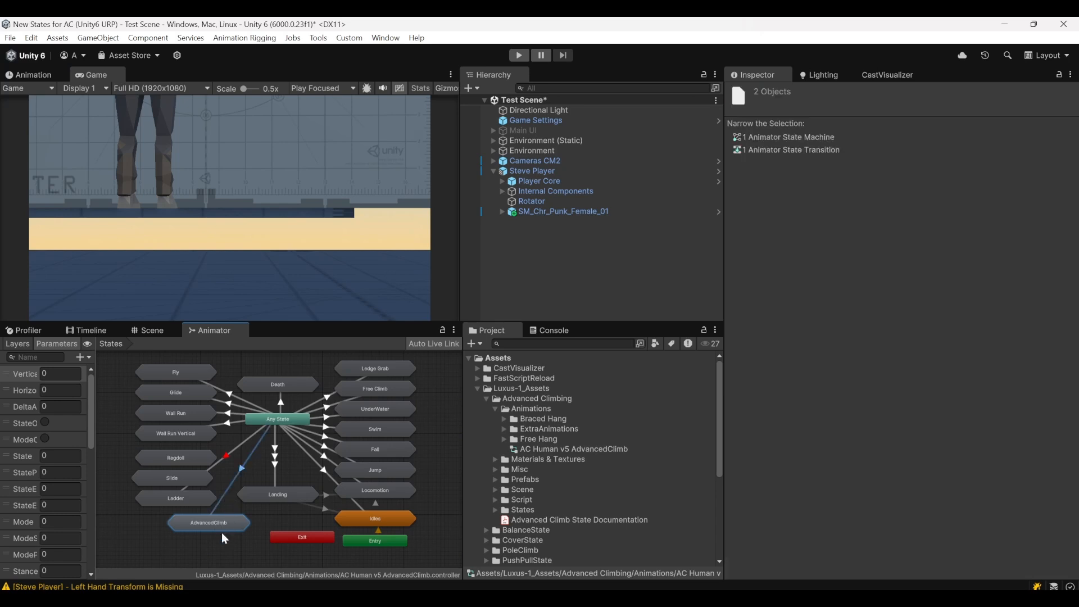
scroll(214, 526, "up", 4)
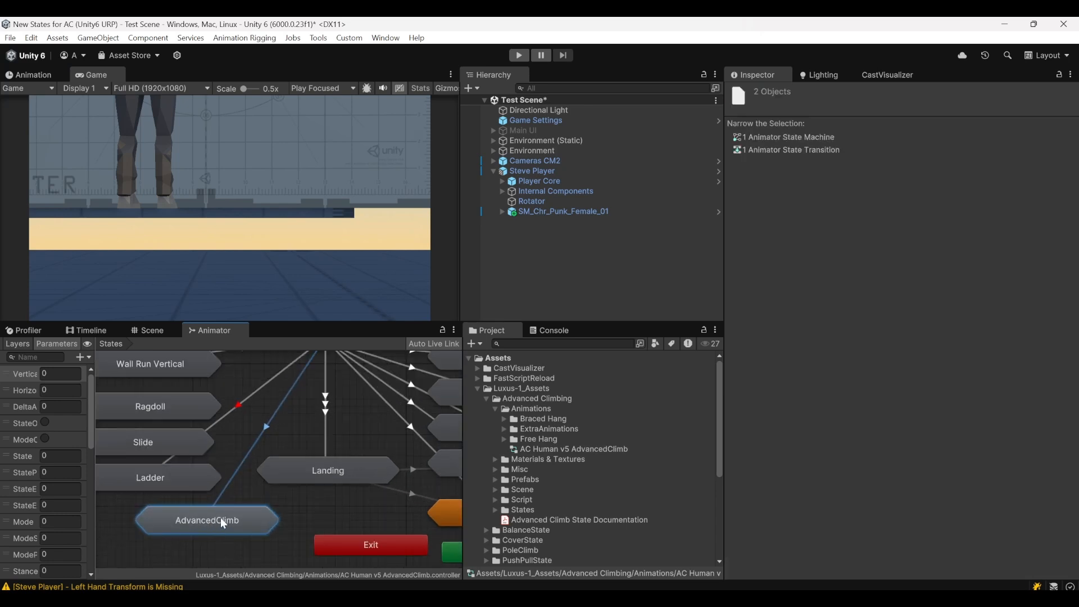
scroll(248, 449, "down", 1)
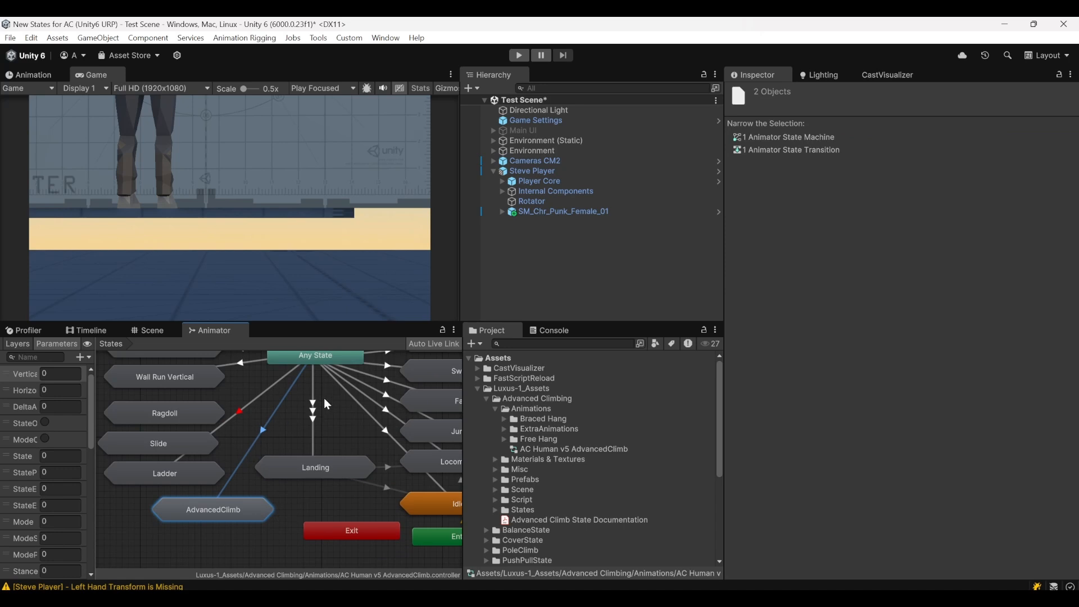
Open the AC Human v5 New controller assigned to Steve Player and show its States layer in the Animator
left_click(532, 213)
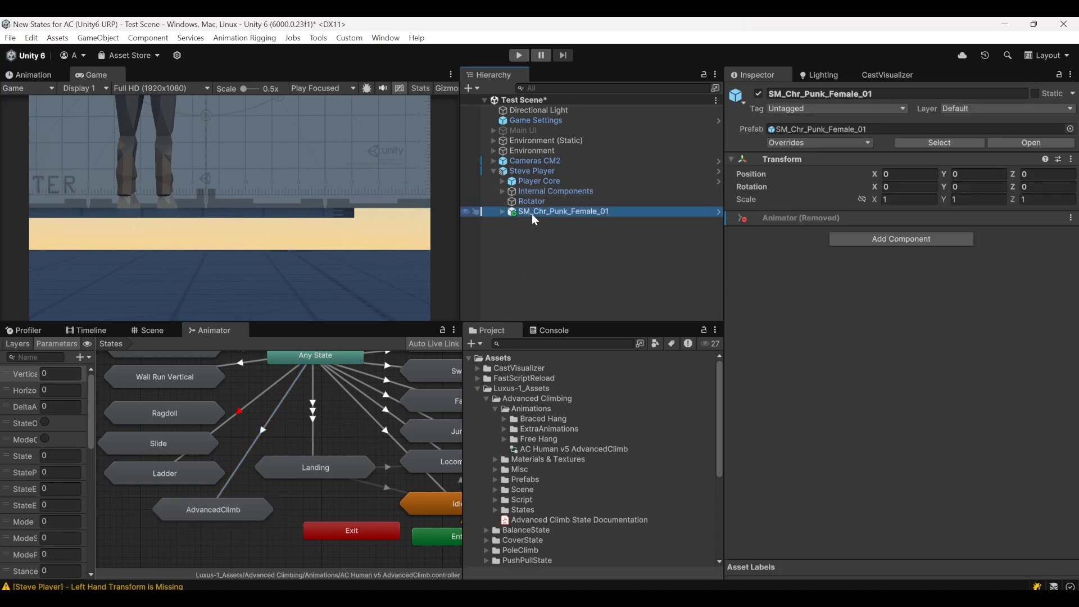
left_click(528, 172)
left_click(906, 233)
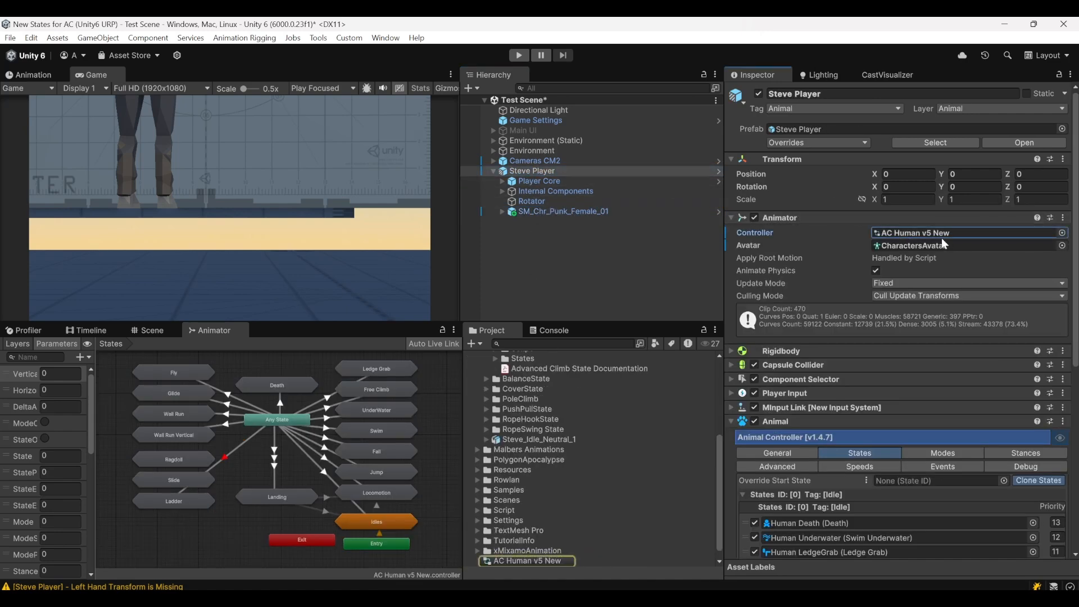
left_click(543, 560)
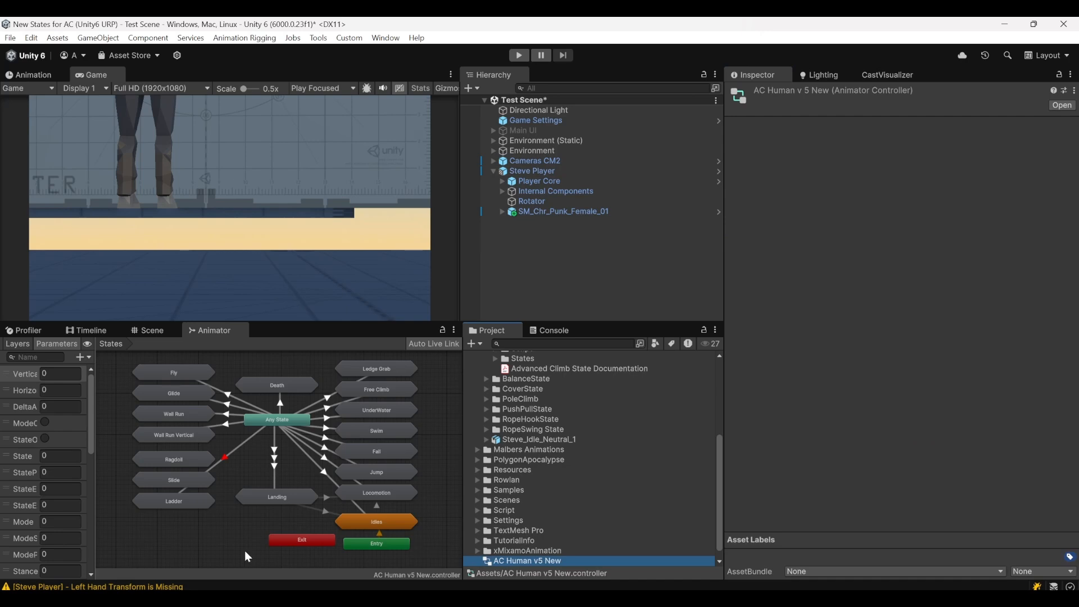
Paste the copied AdvancedClimb sub-state machine with its transition into the States layer and place it just below Ladder
mouse_move(244, 522)
middle_mouse_down()
mouse_move(258, 524)
mouse_move(248, 525)
mouse_move(251, 511)
middle_mouse_up()
key("ctrl+v")
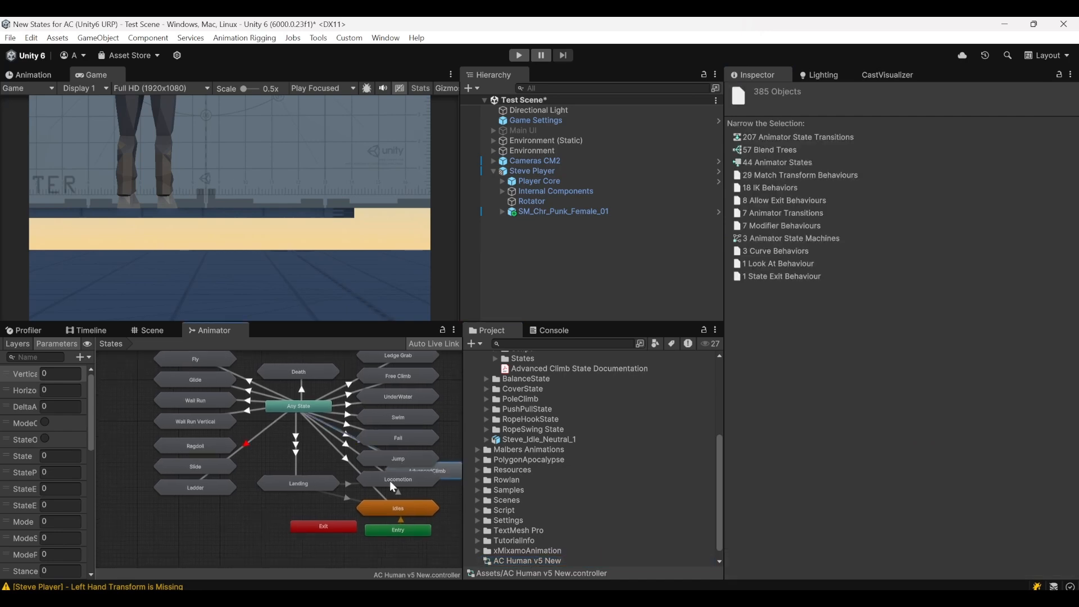
left_click_drag(445, 470, 232, 512)
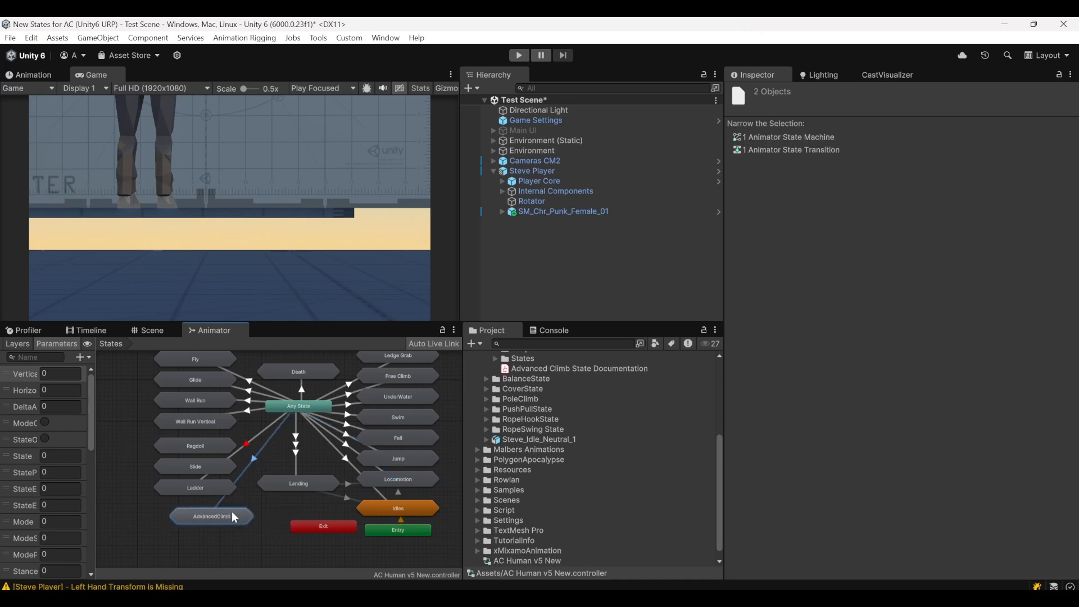
left_click(288, 500)
left_click(241, 473)
left_click(245, 500)
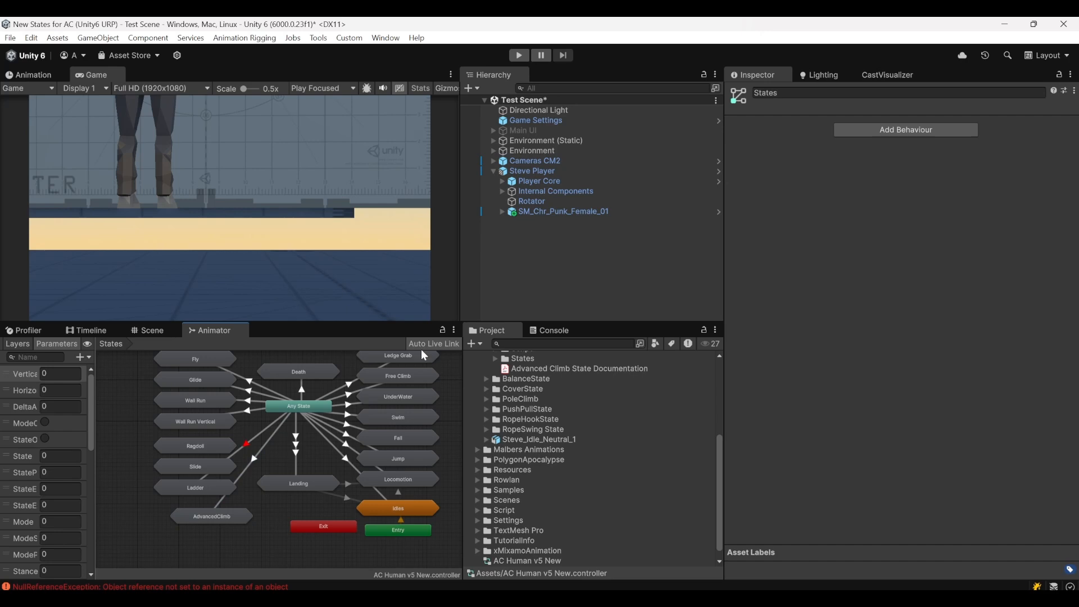
Move the AnyState -> AdvancedClimb transition directly below Death in Any State's transition order
left_click(302, 407)
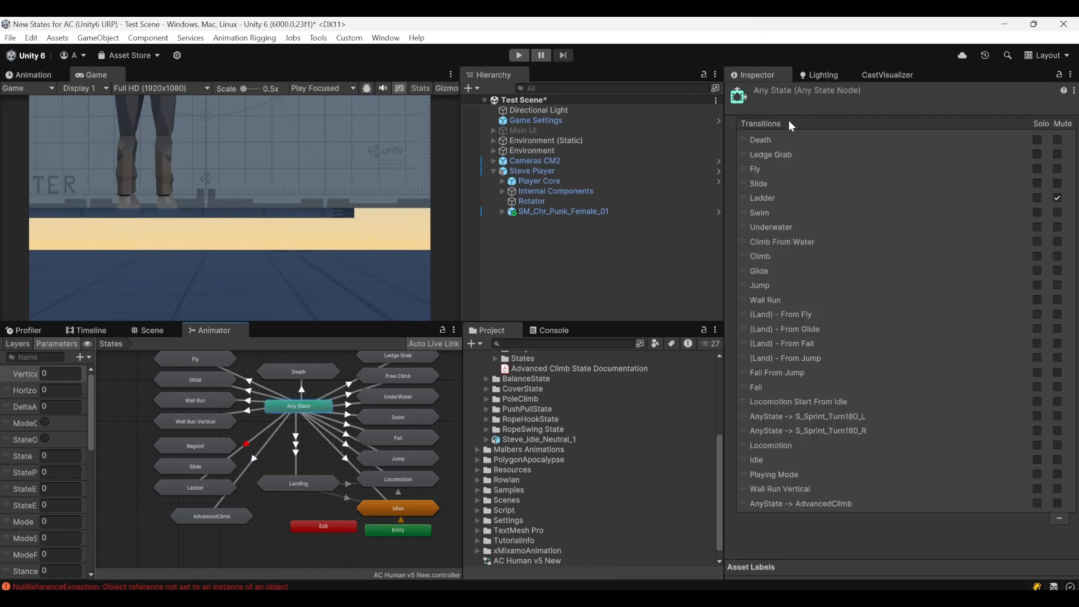
left_click_drag(740, 508, 753, 257)
left_click_drag(748, 298, 779, 148)
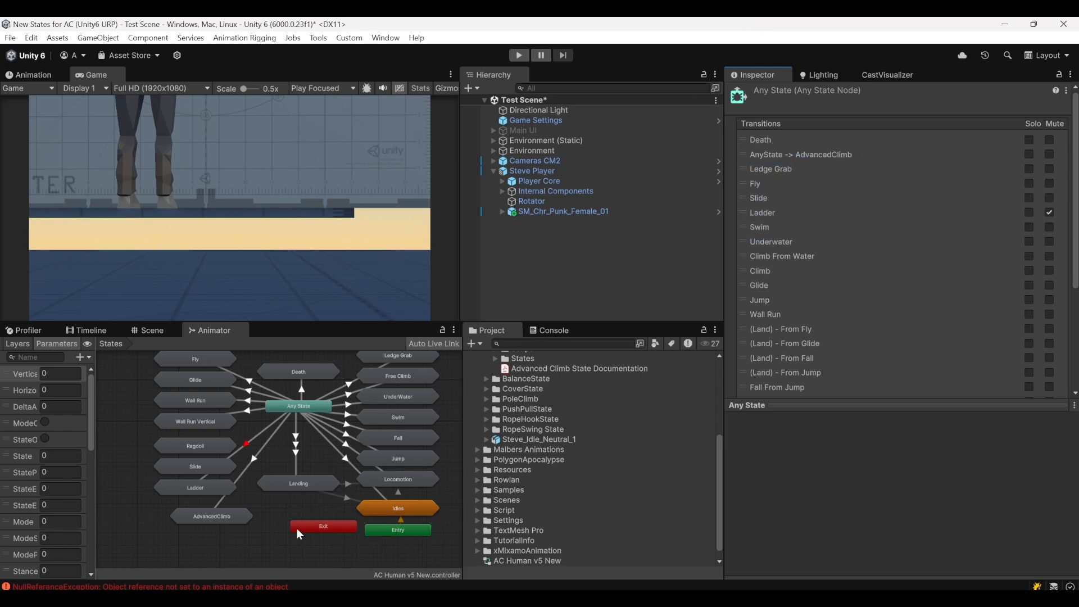
left_click(277, 512)
Add the AdvancedClimb state asset from Advanced Climbing's States folder to the states of Steve Player's Animal component
scroll(544, 419, "up", 3)
scroll(499, 443, "up", 2)
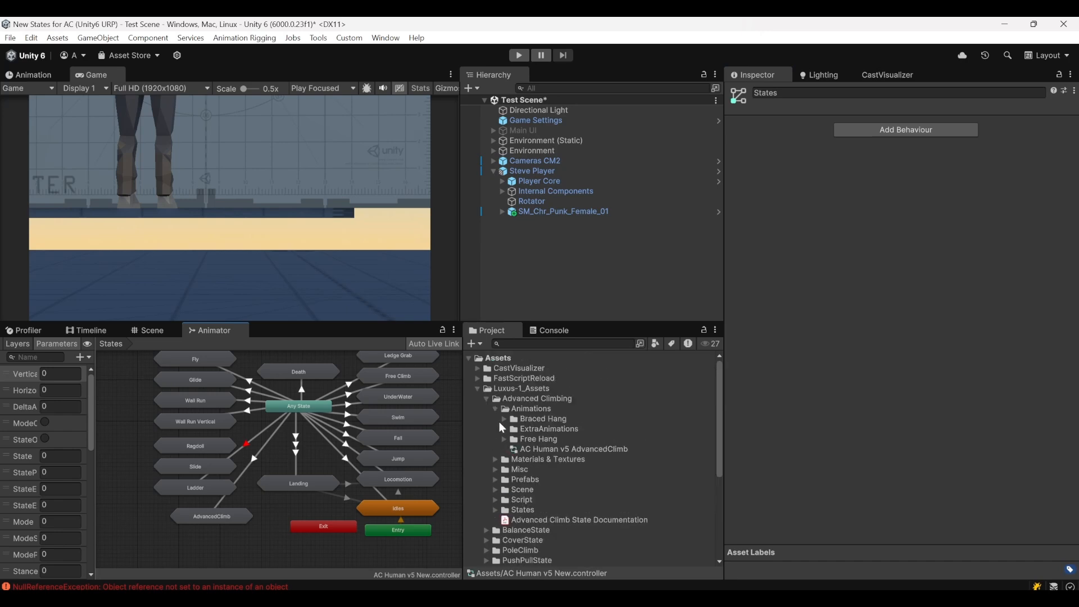
left_click(491, 411)
left_click(552, 282)
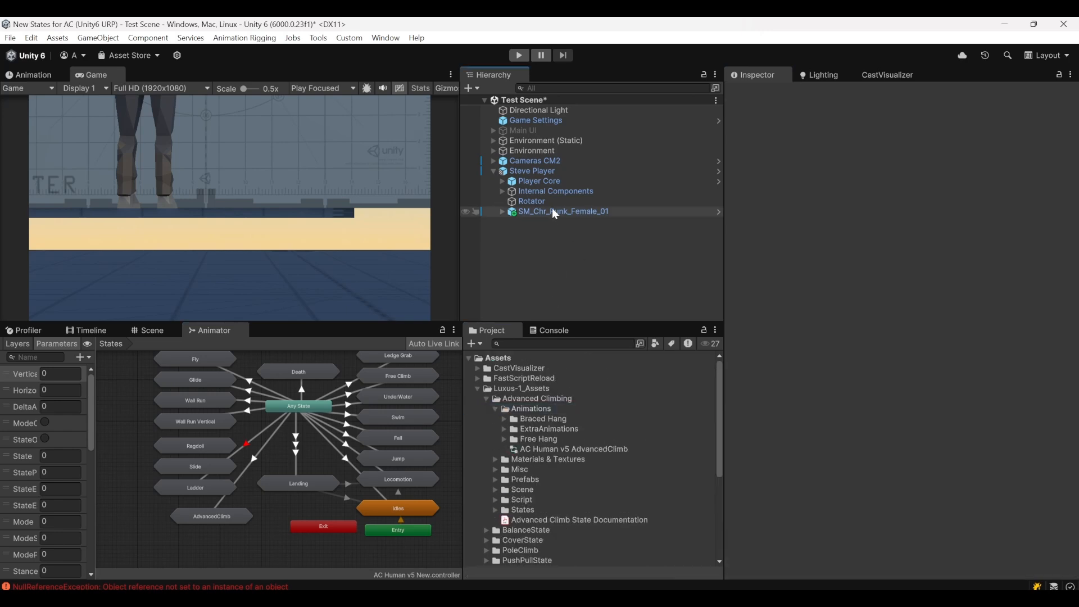
left_click(553, 211)
left_click(546, 170)
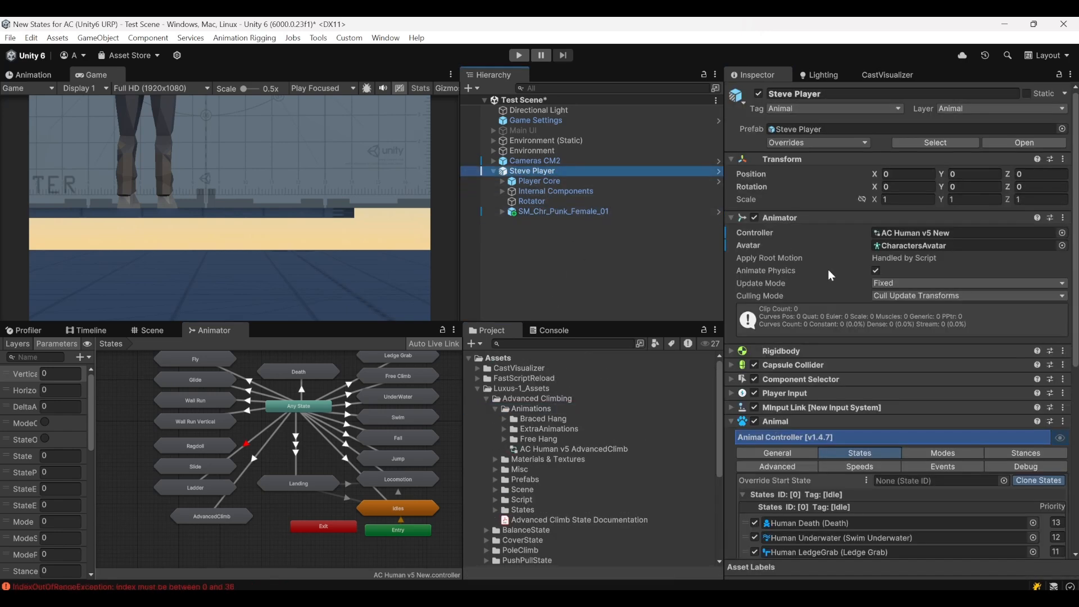
scroll(828, 275, "down", 5)
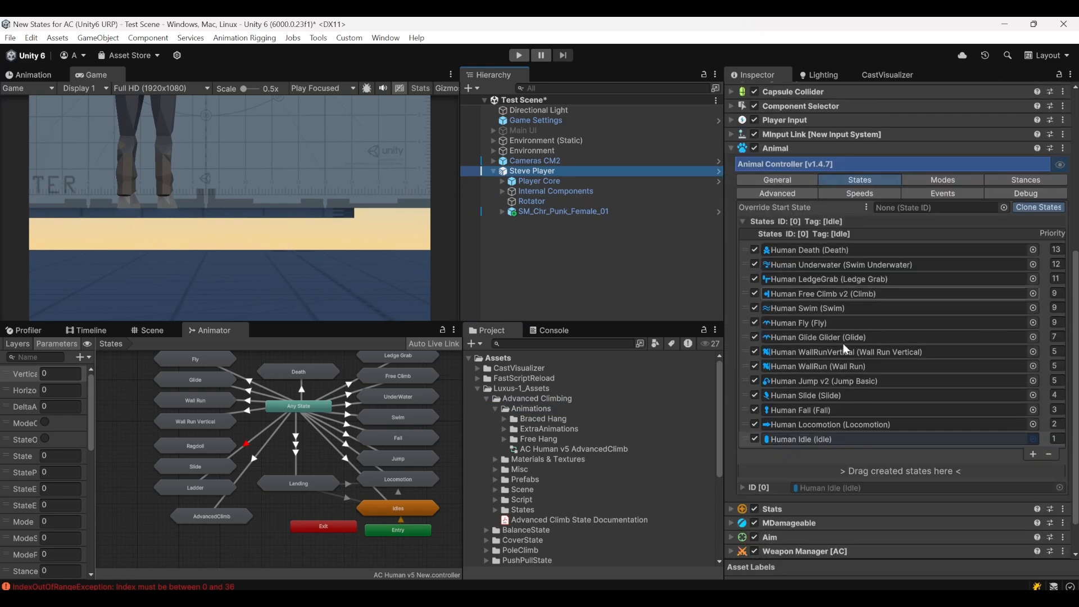
left_click(494, 408)
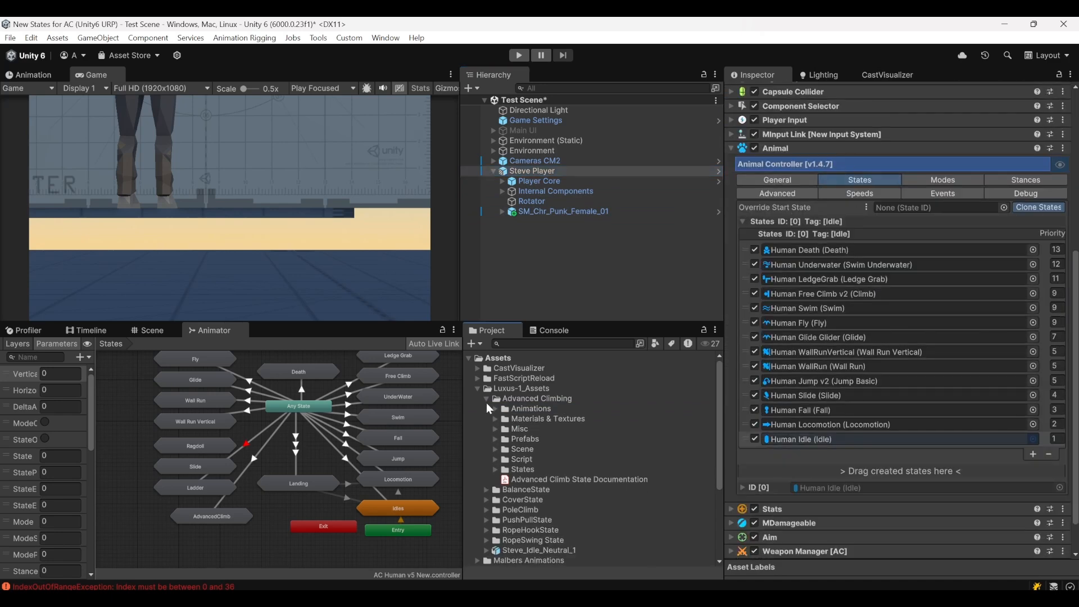
left_click(495, 469)
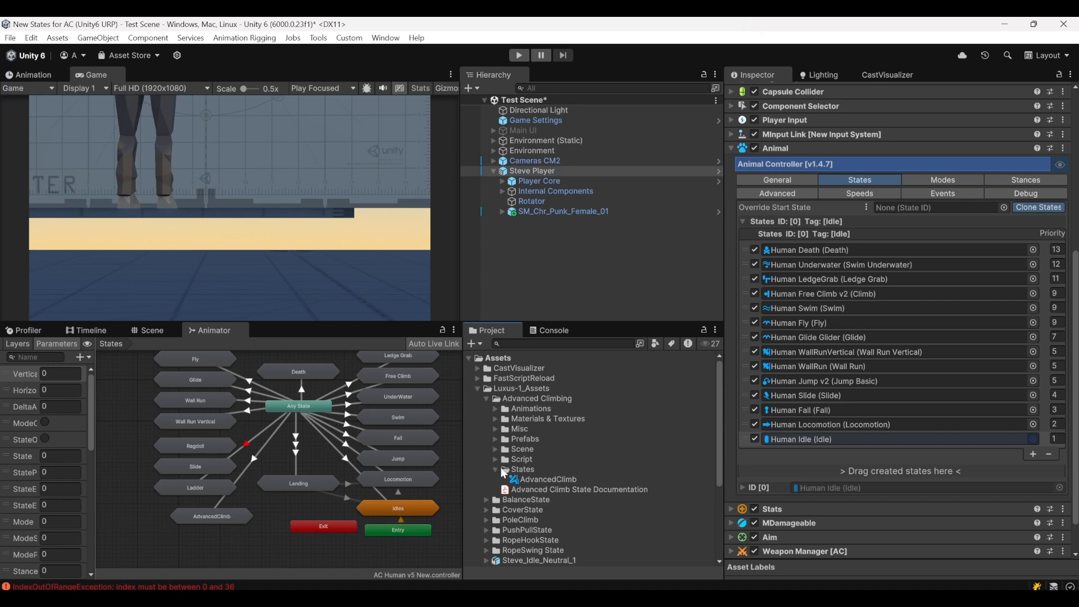
left_click_drag(529, 479, 895, 477)
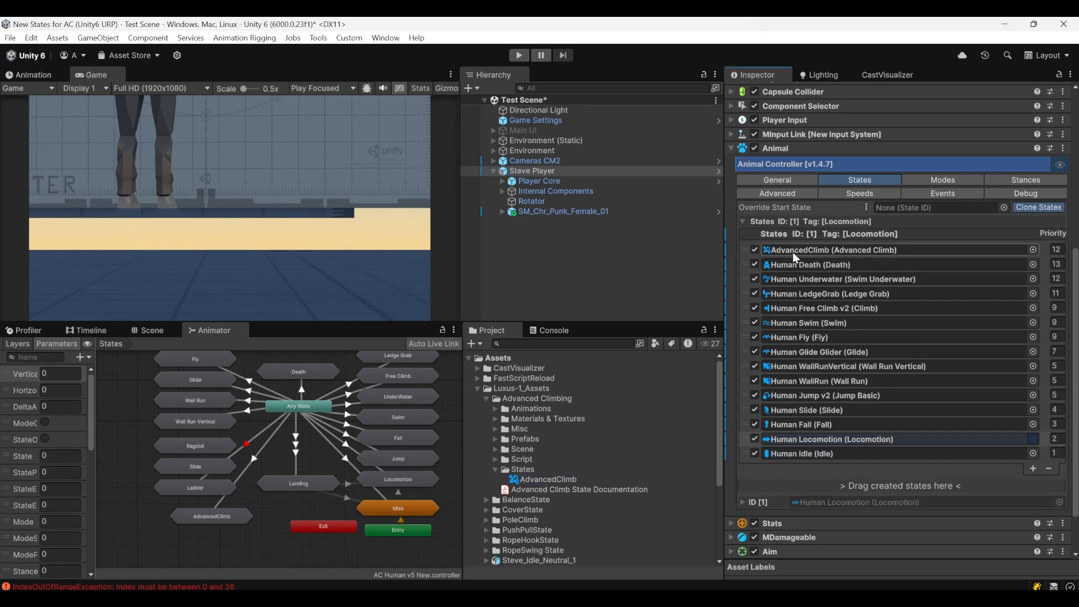
Play-test the climbing by walking to the wall, hanging from the orange ledges, moving between them and dropping down
left_click(519, 55)
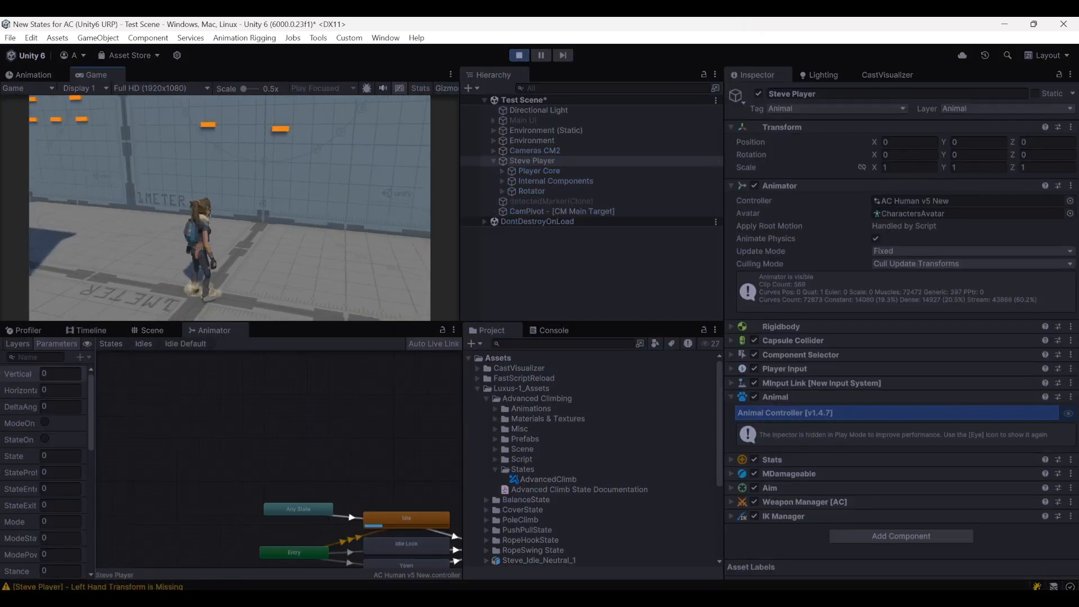
key("w")
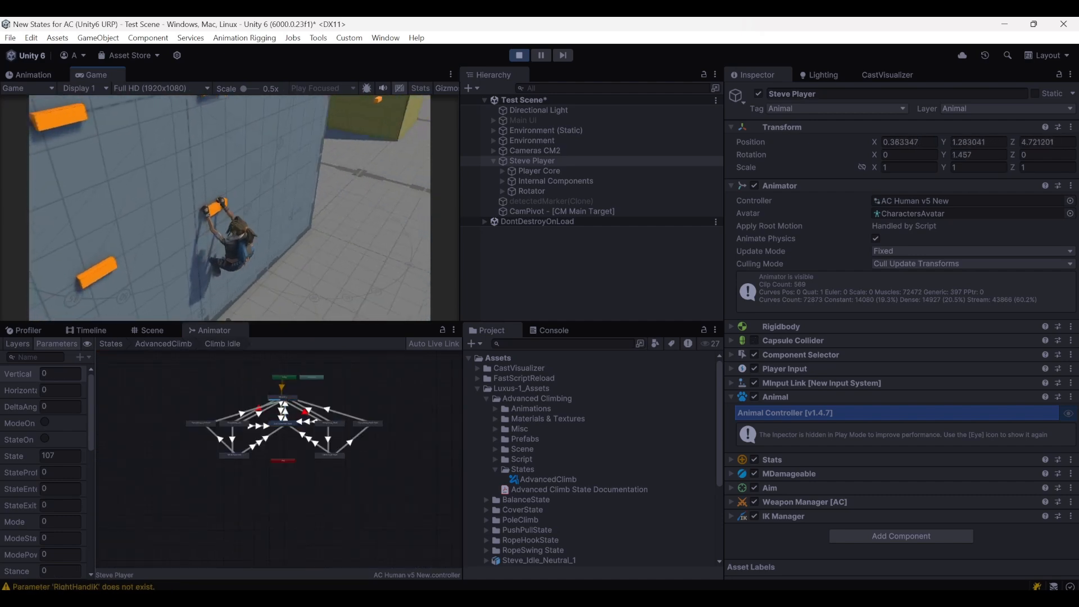
key("a")
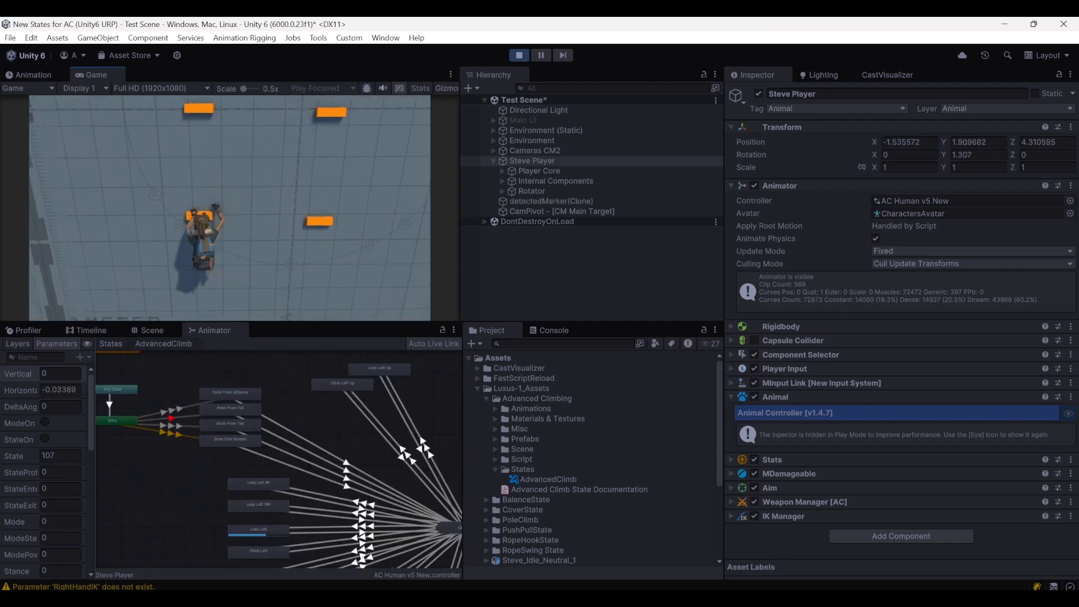
key("c")
key("d")
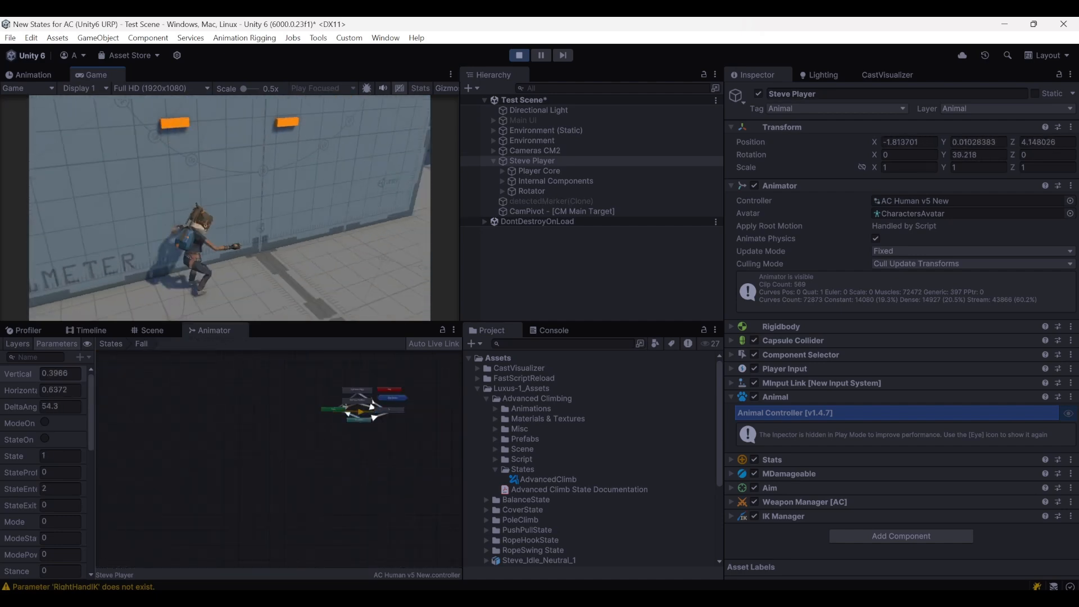
key("w")
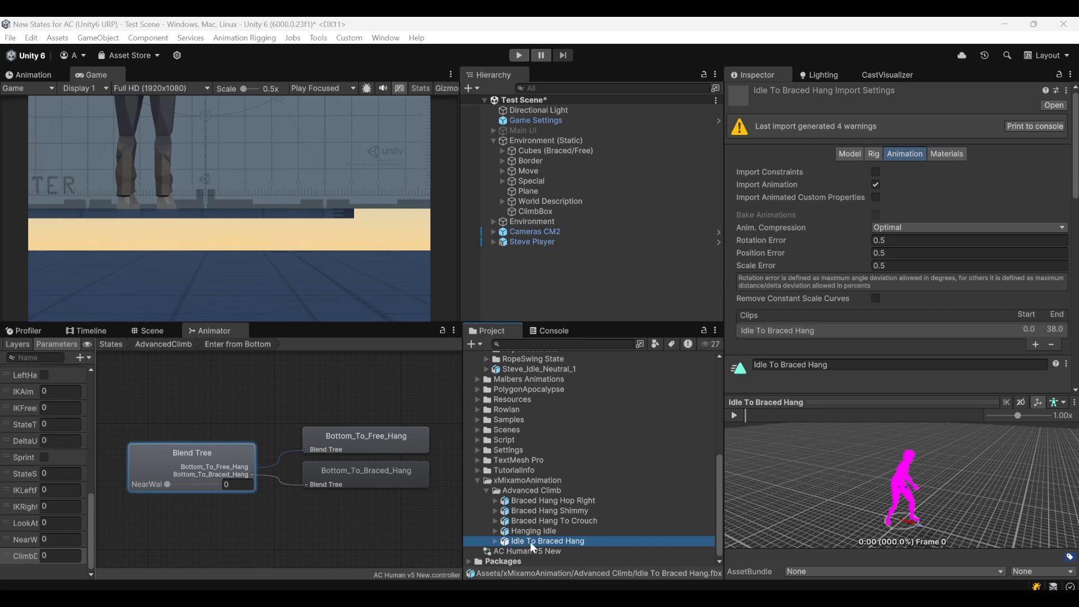
Check the Rig and Animation import settings of the Idle To Braced Hang model
left_click(879, 155)
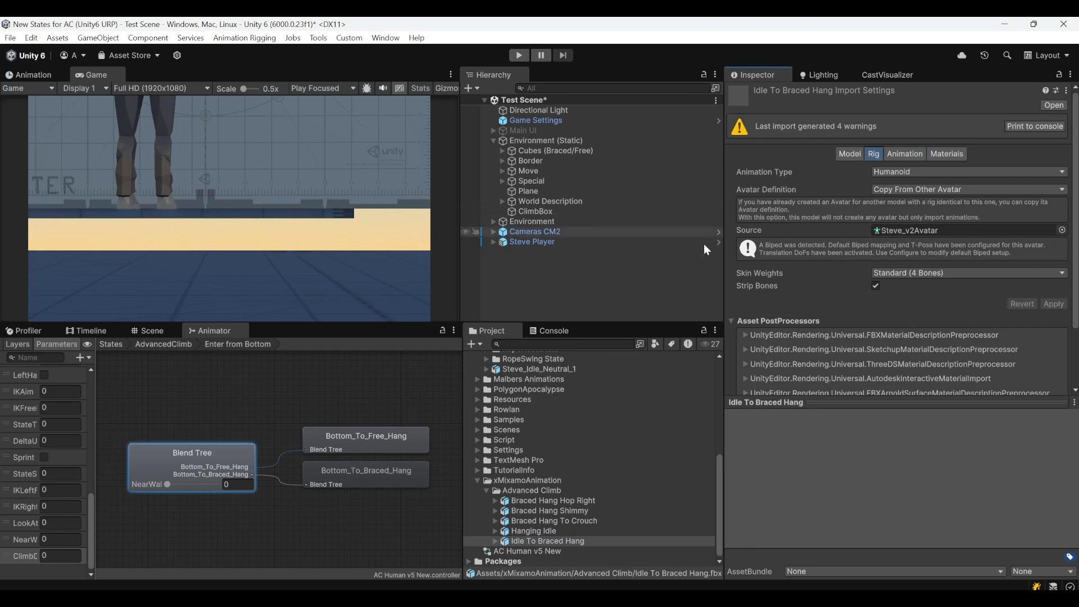
left_click(901, 154)
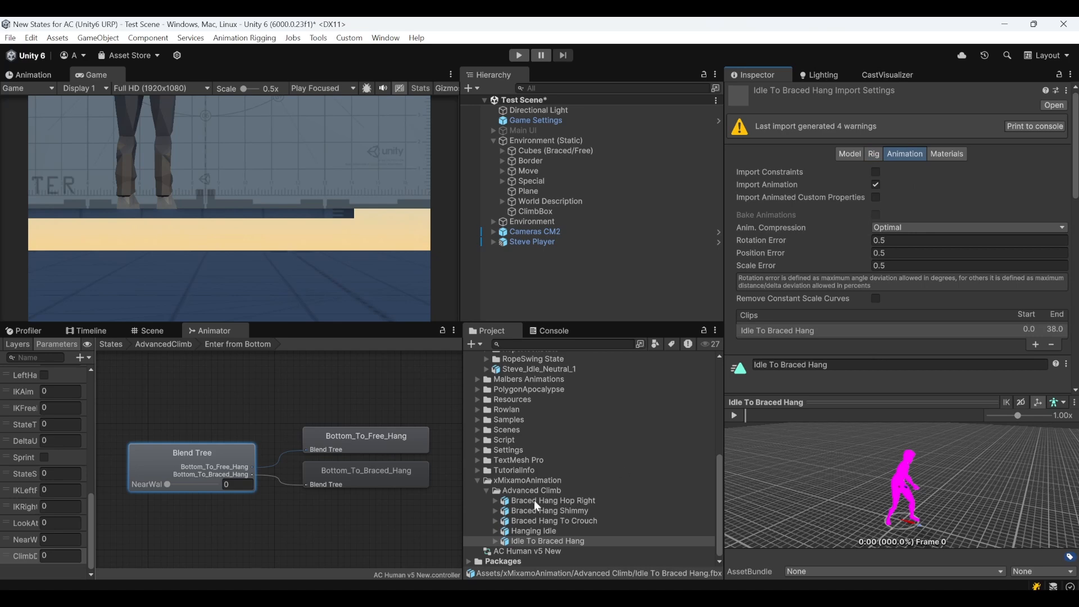
scroll(960, 222, "down", 6)
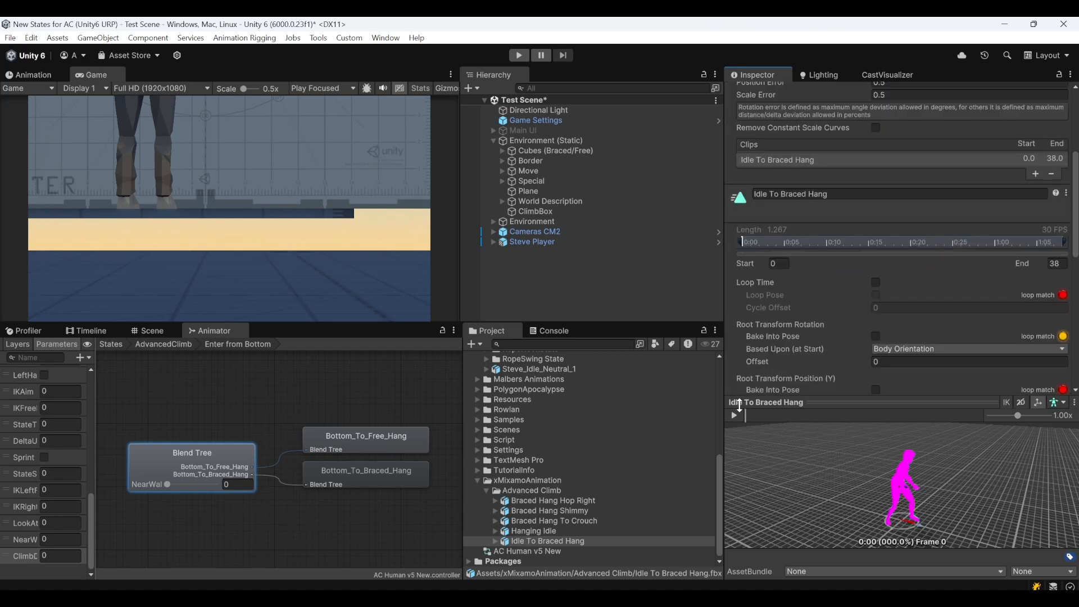
Replace the Bottom_To_Braced_Hang motion in the Enter from Bottom blend tree with the Idle To Braced Hang clip
double_click(191, 447)
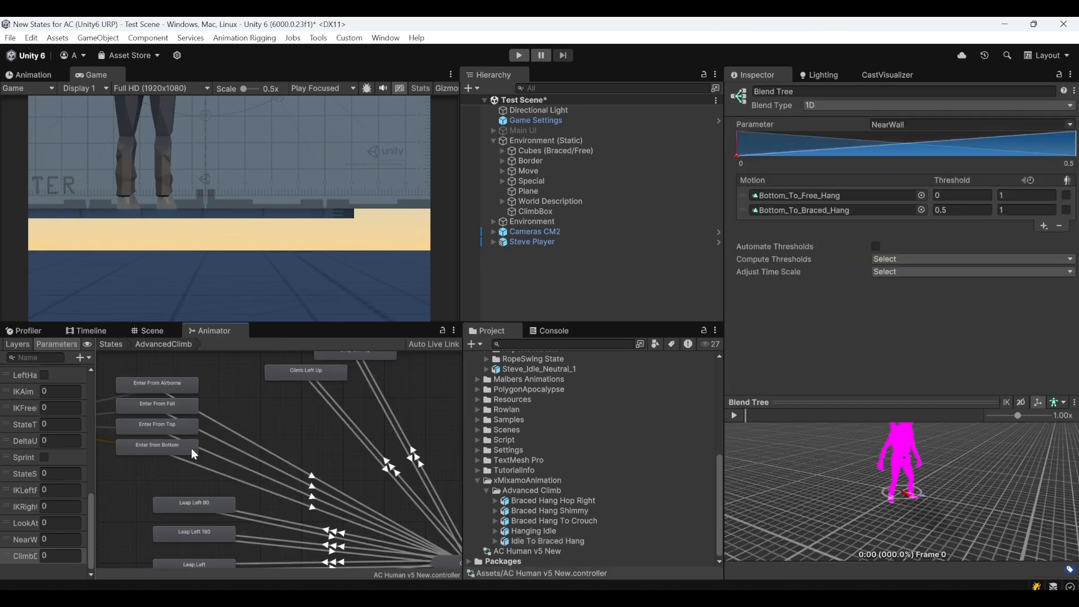
middle_click_drag(153, 470, 215, 480)
double_click(214, 457)
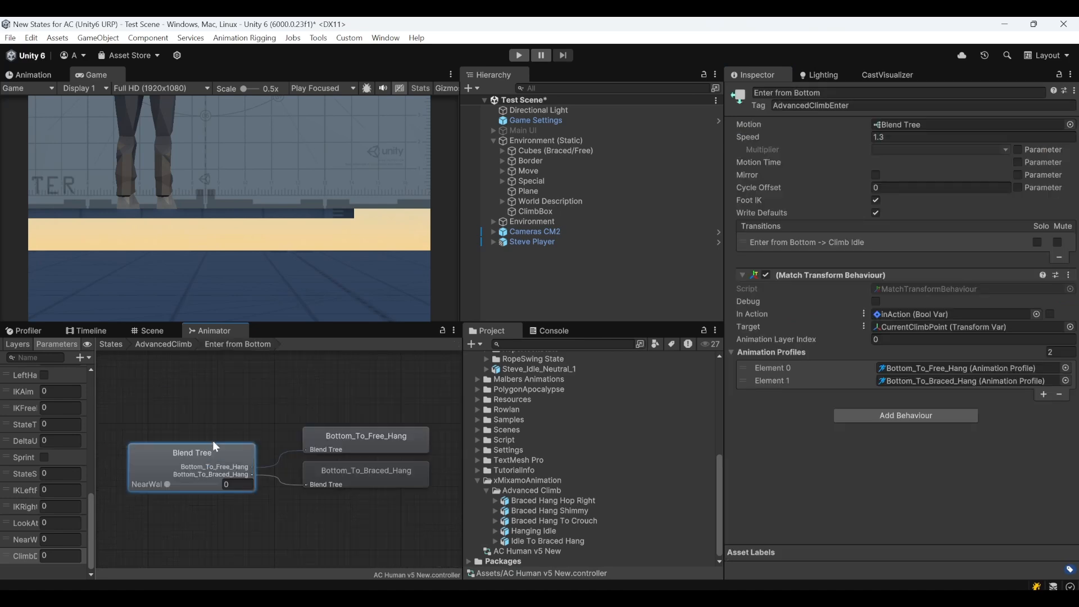
double_click(214, 448)
double_click(212, 456)
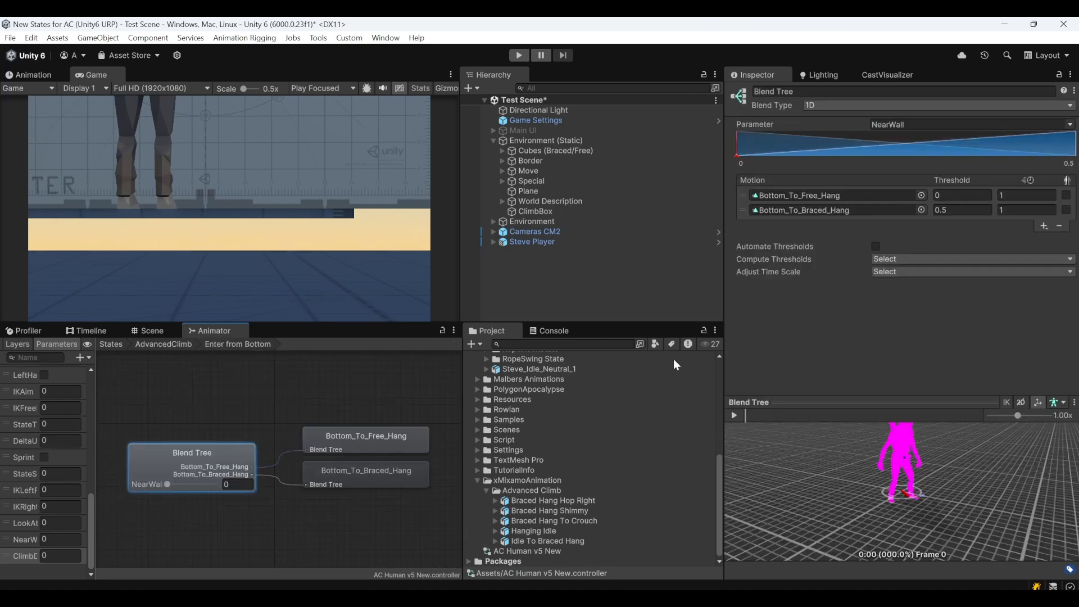
left_click(496, 541)
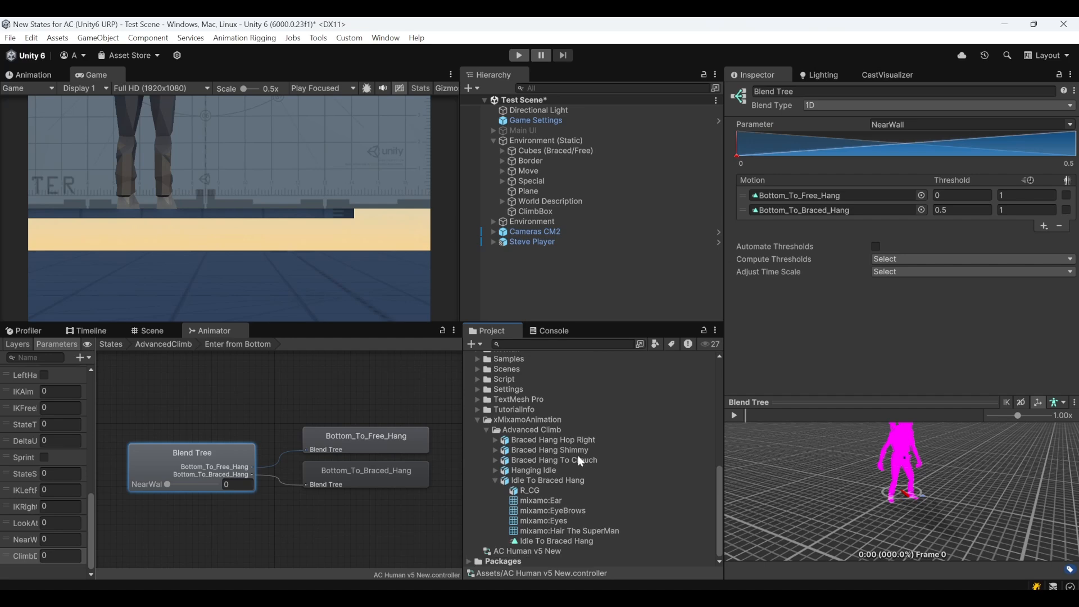
left_click_drag(536, 545, 856, 209)
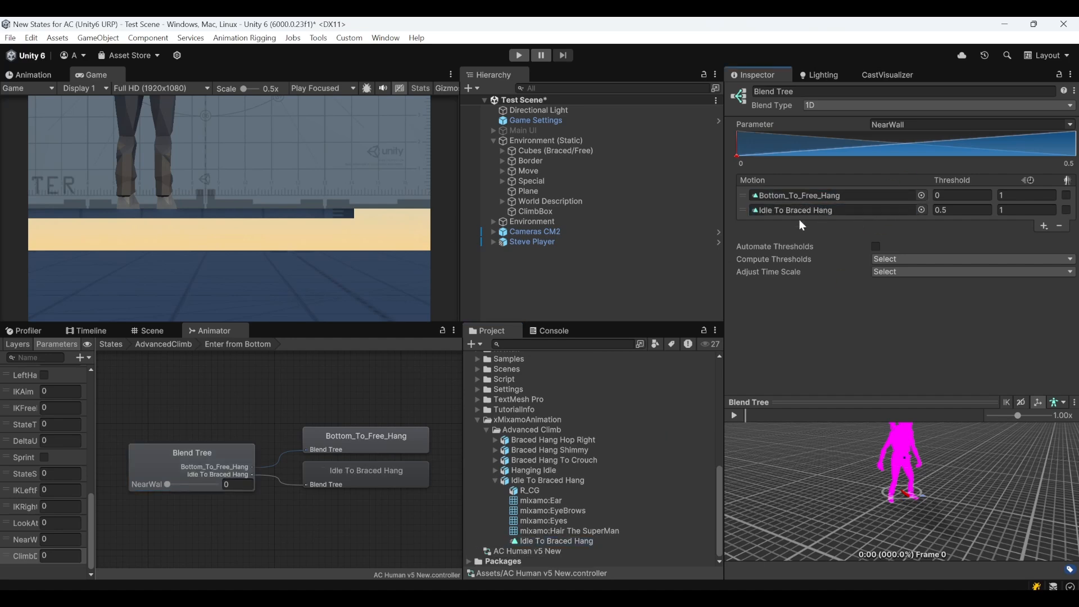
Replace the Braced_Hang_Idle_1 motion in the Climb Idle blend tree with the Hanging Idle clip
double_click(333, 409)
middle_click_drag(313, 477, 158, 332)
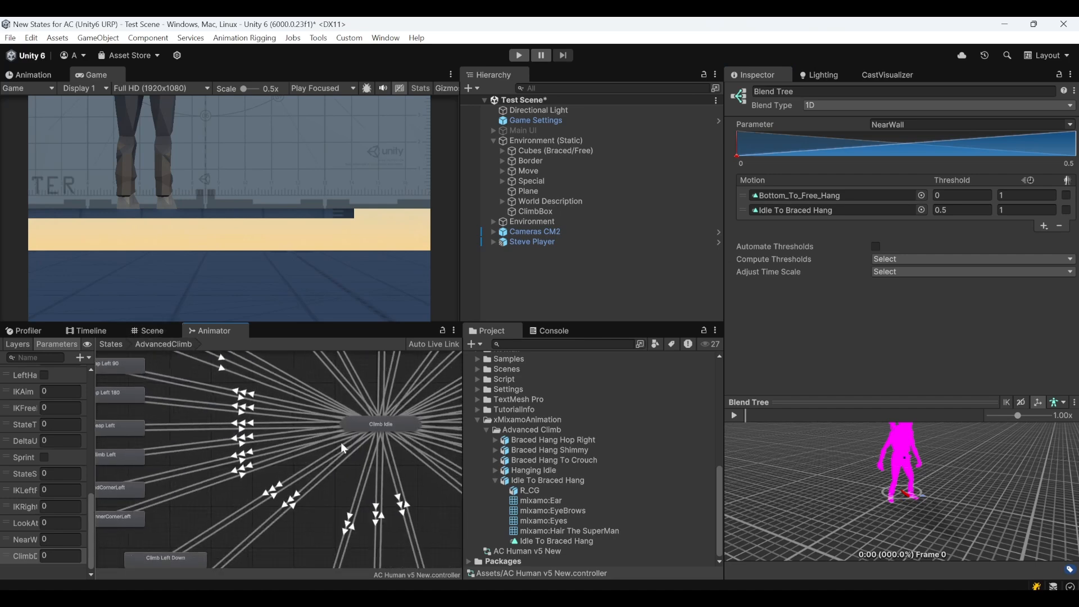
left_click(373, 430)
double_click(372, 431)
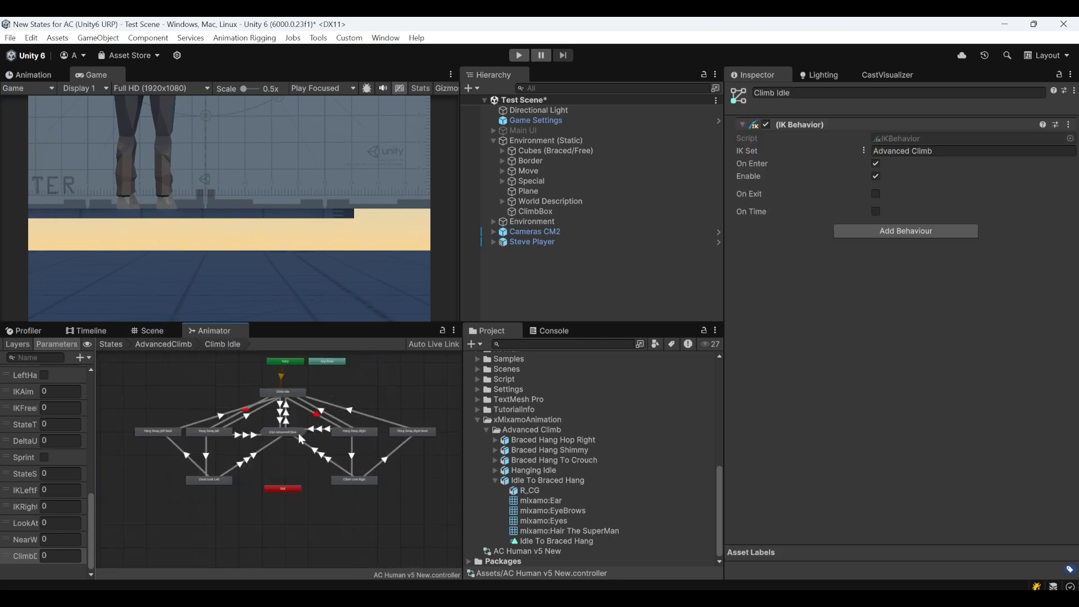
double_click(289, 393)
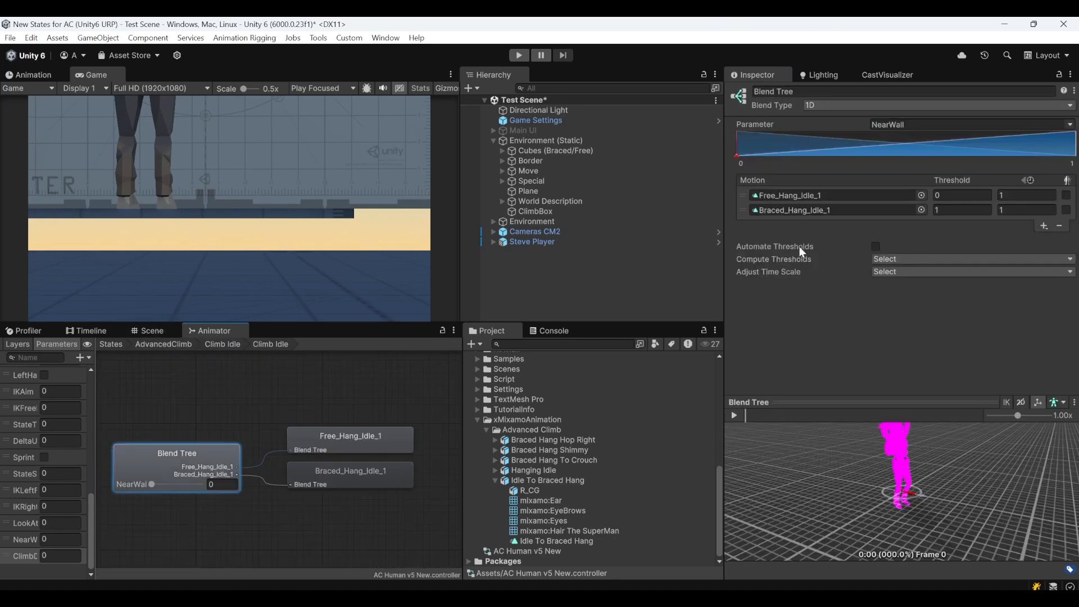
left_click(495, 480)
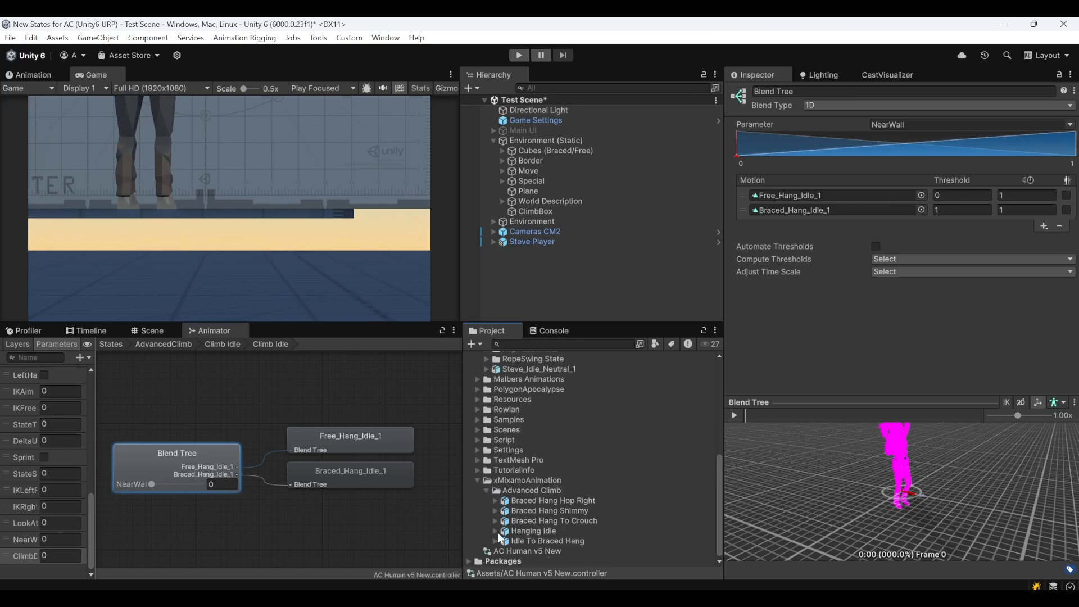
left_click(495, 532)
left_click_drag(537, 537, 824, 214)
Replace the Braced_Hang_Leap_Climb_Right motion in the Leap Right blend tree with the Braced Hang Hop Right clip
left_click(223, 344)
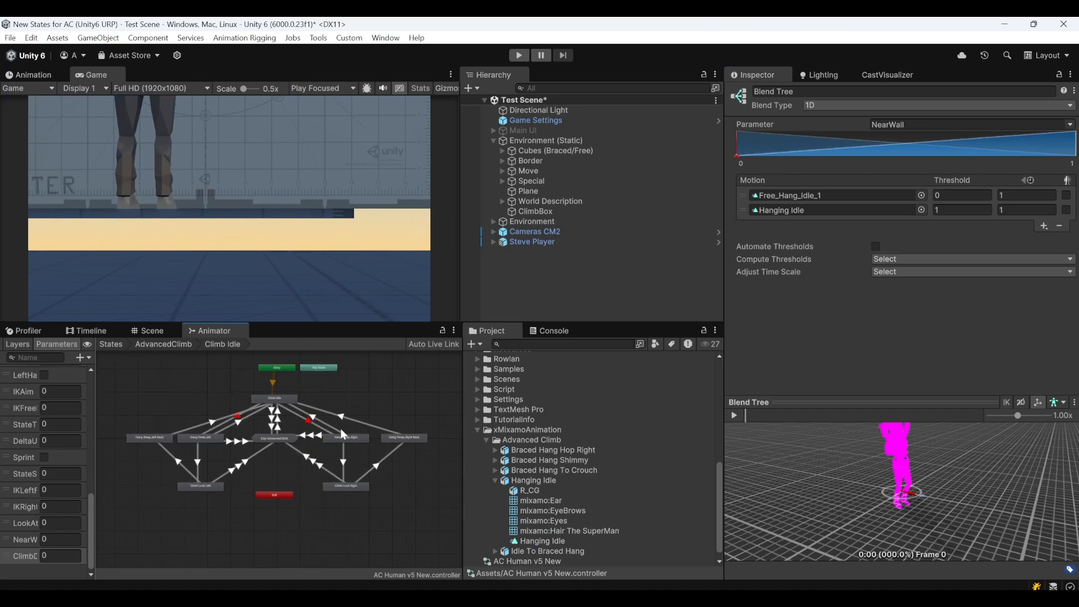
double_click(346, 407)
middle_click_drag(355, 416, 209, 438)
middle_click_drag(414, 453, 264, 448)
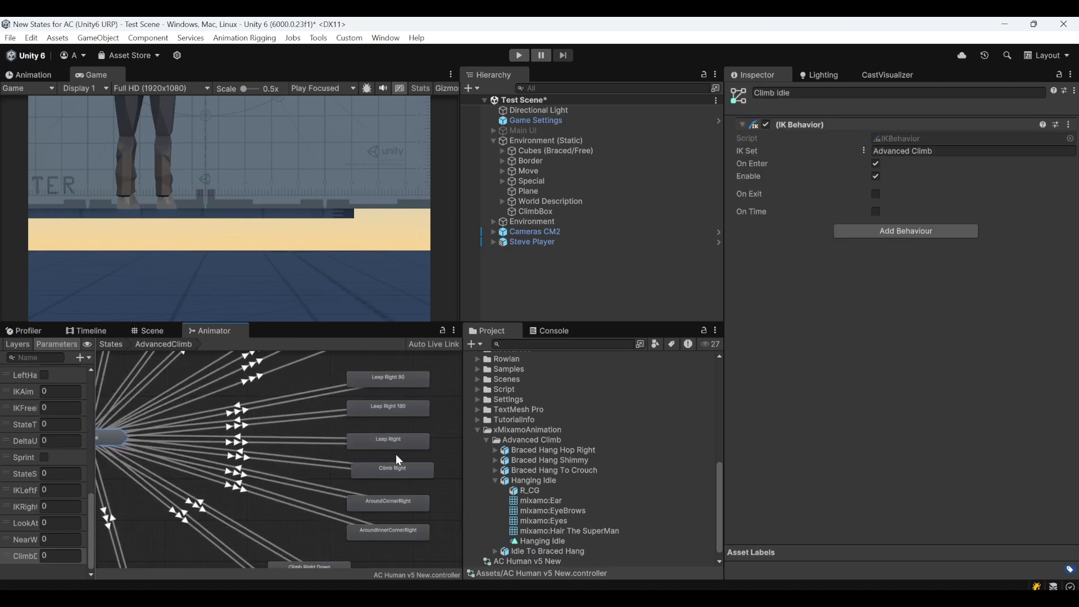
left_click(396, 444)
double_click(393, 444)
left_click(224, 458)
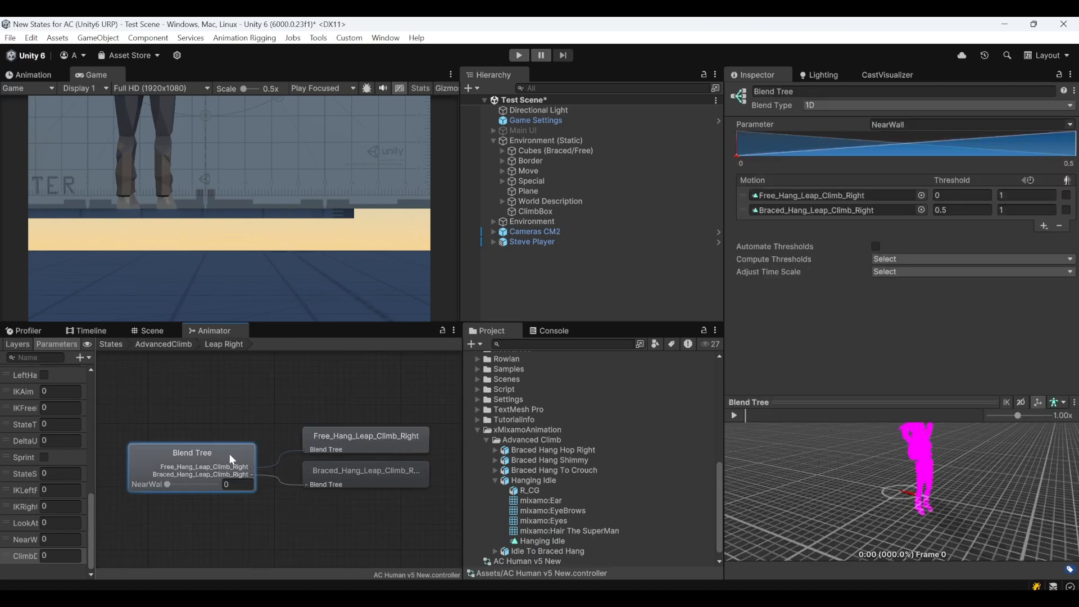
left_click(494, 481)
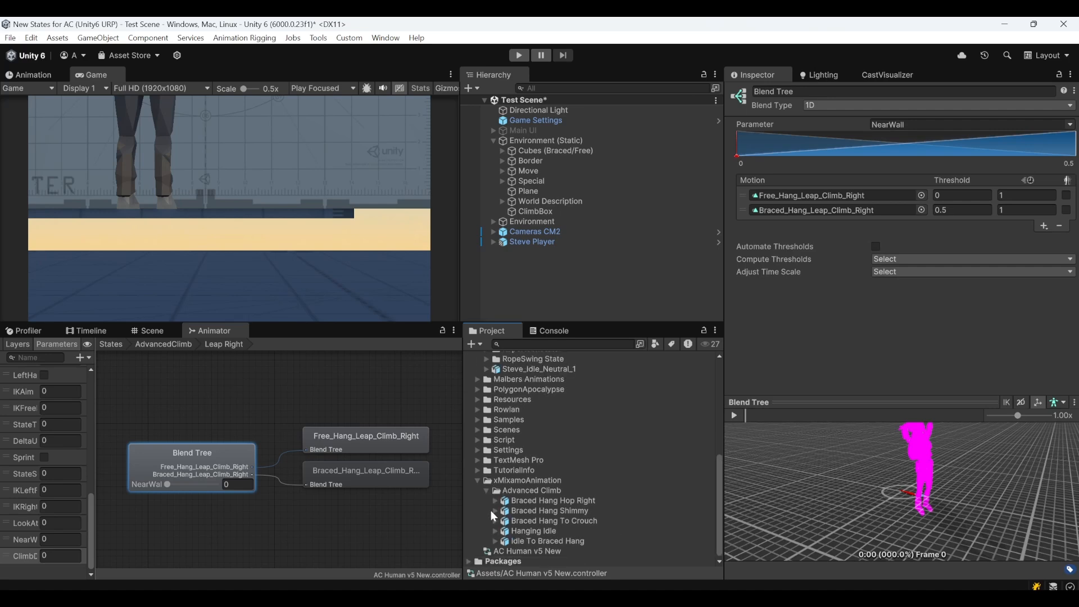
left_click(493, 501)
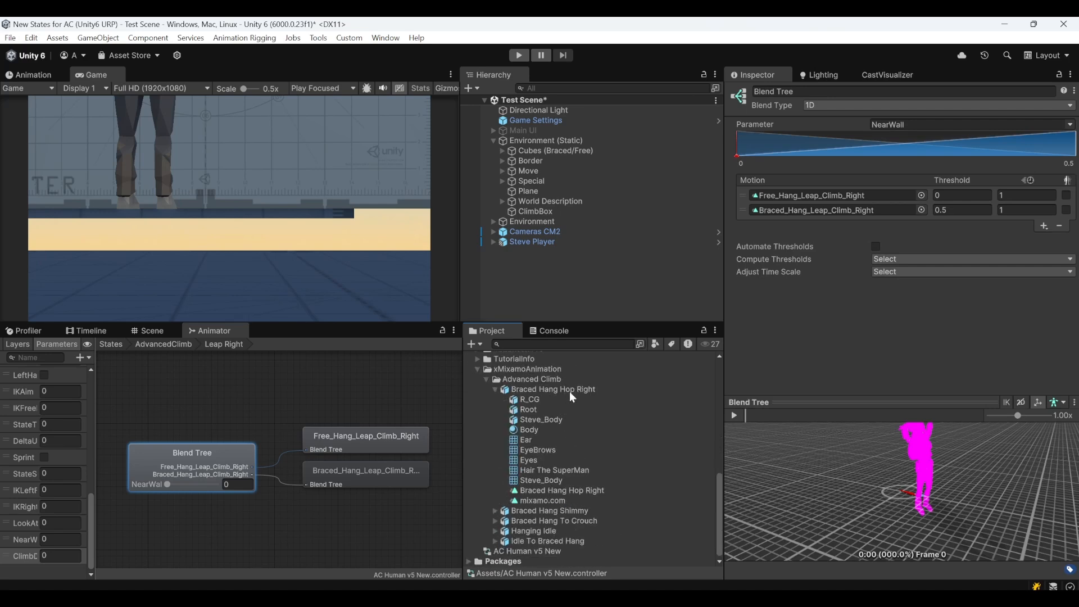
left_click_drag(553, 492, 822, 212)
Remove the mixamo.com clip from the Animation import settings of the Braced Hang Hop Right model
left_click(536, 389)
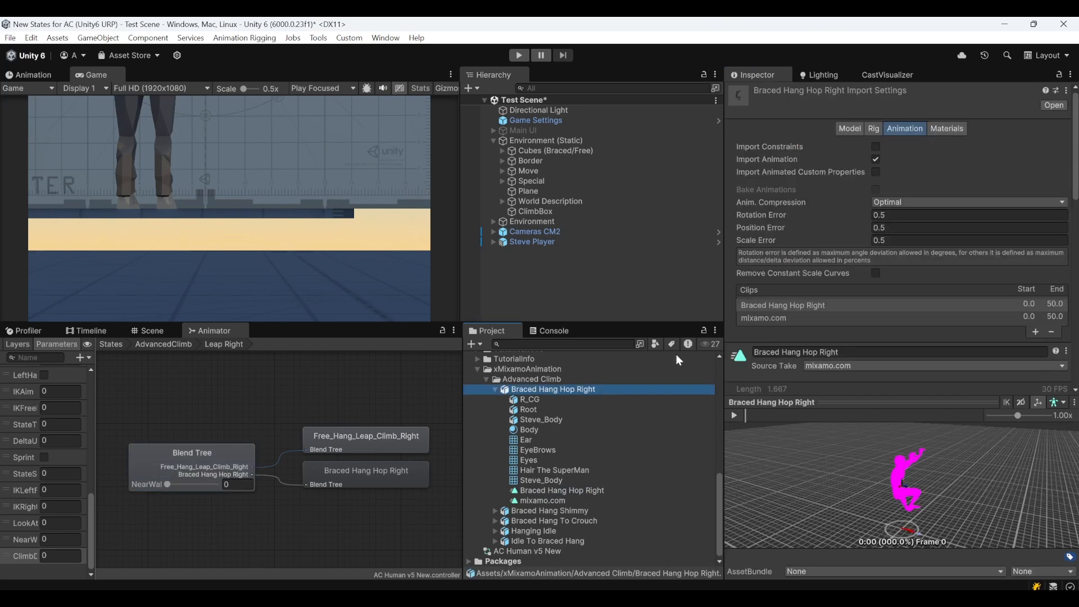
scroll(872, 313, "down", 5)
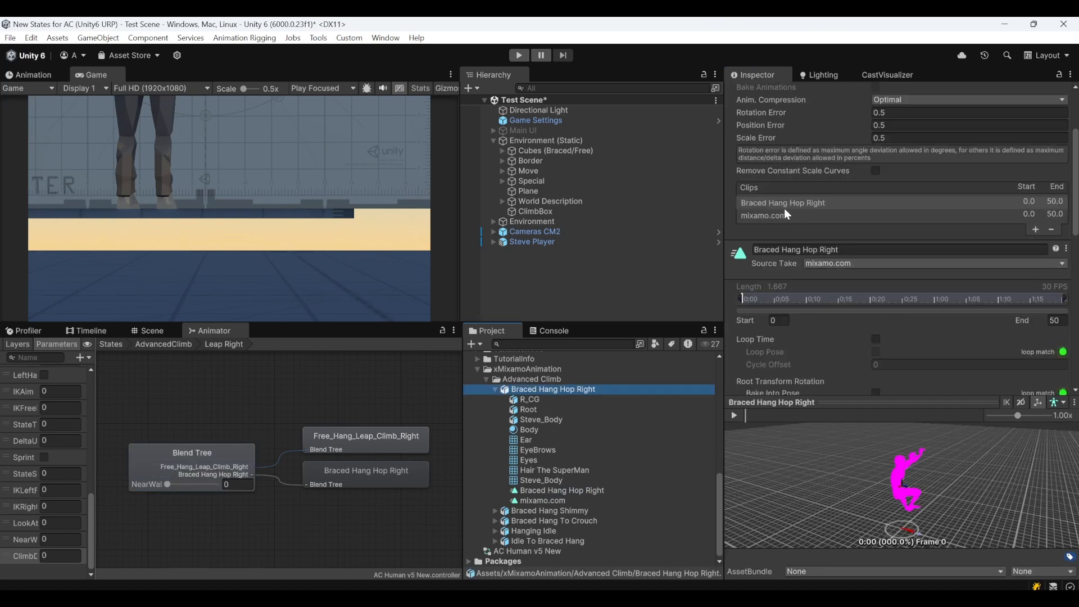
left_click(834, 217)
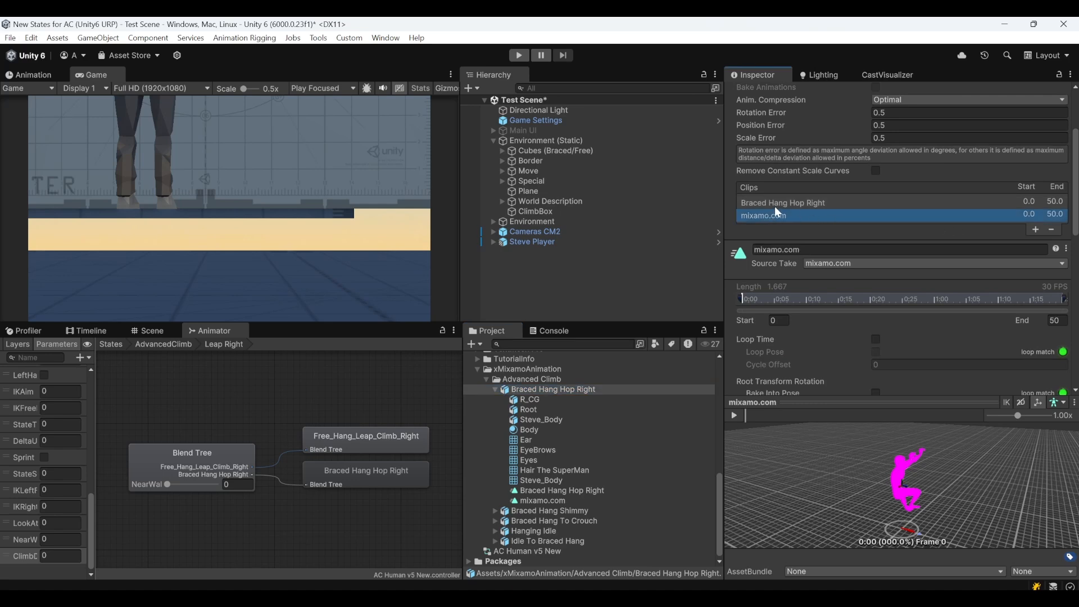
left_click(1052, 229)
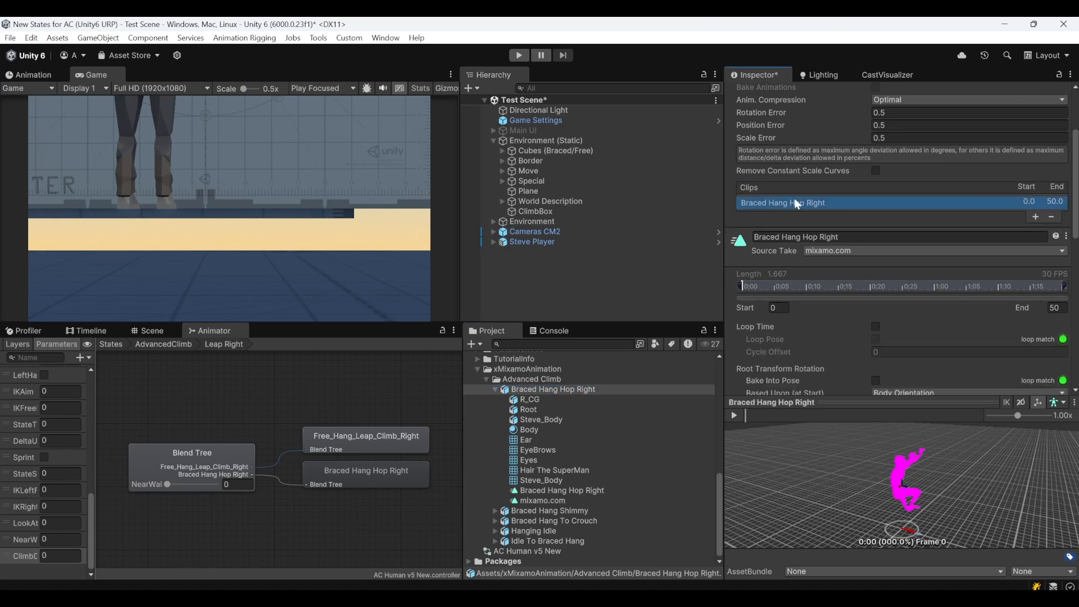
Add a second clip to the Braced Hang Hop Right model with source take mixamo.com and name it Braced Hang Hop Left
left_click(1036, 216)
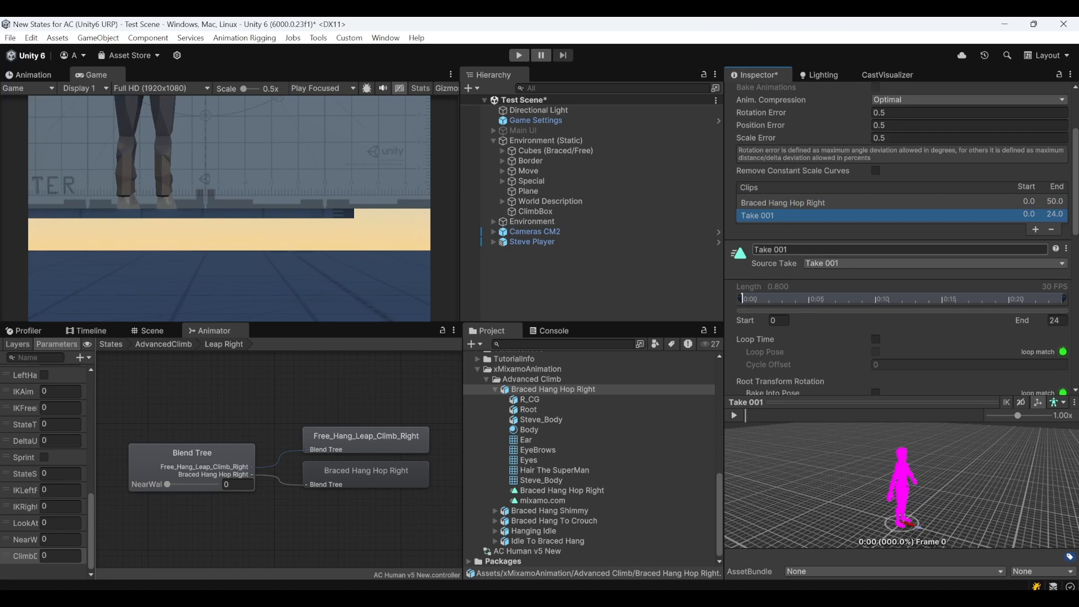
left_click(816, 202)
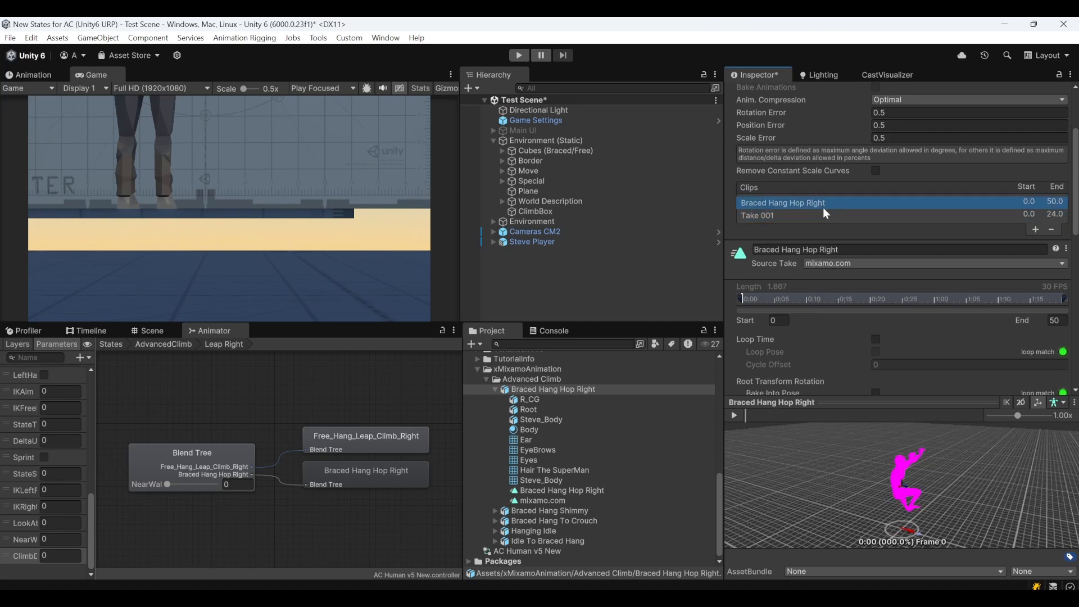
left_click_drag(847, 250, 695, 265)
key("ctrl+c")
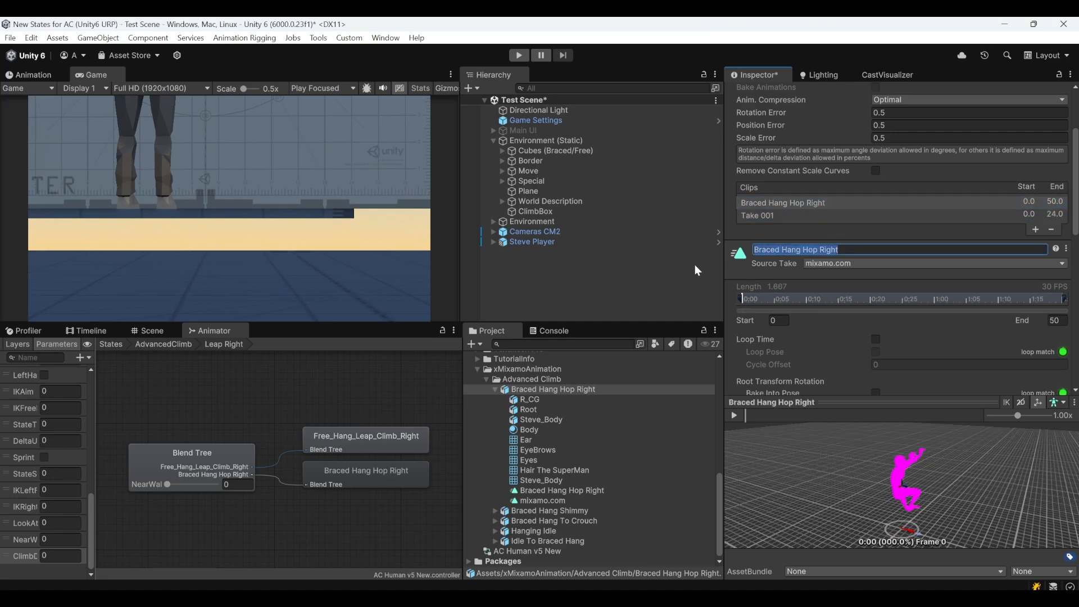
left_click(784, 215)
left_click(888, 263)
left_click(846, 293)
left_click(807, 249)
key("ctrl+v")
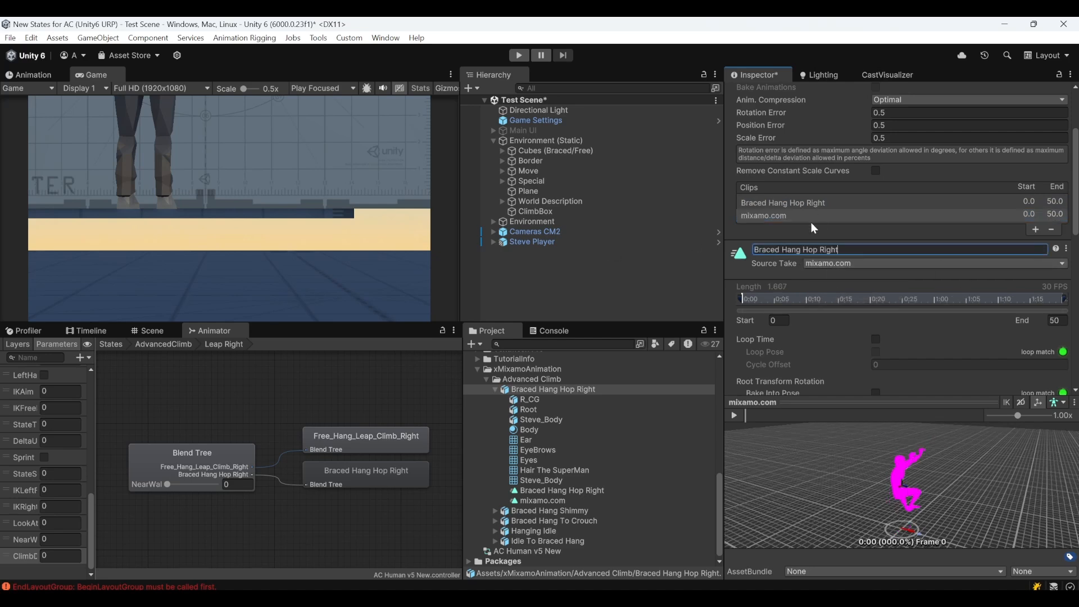
double_click(827, 251)
type("Left")
key("Return")
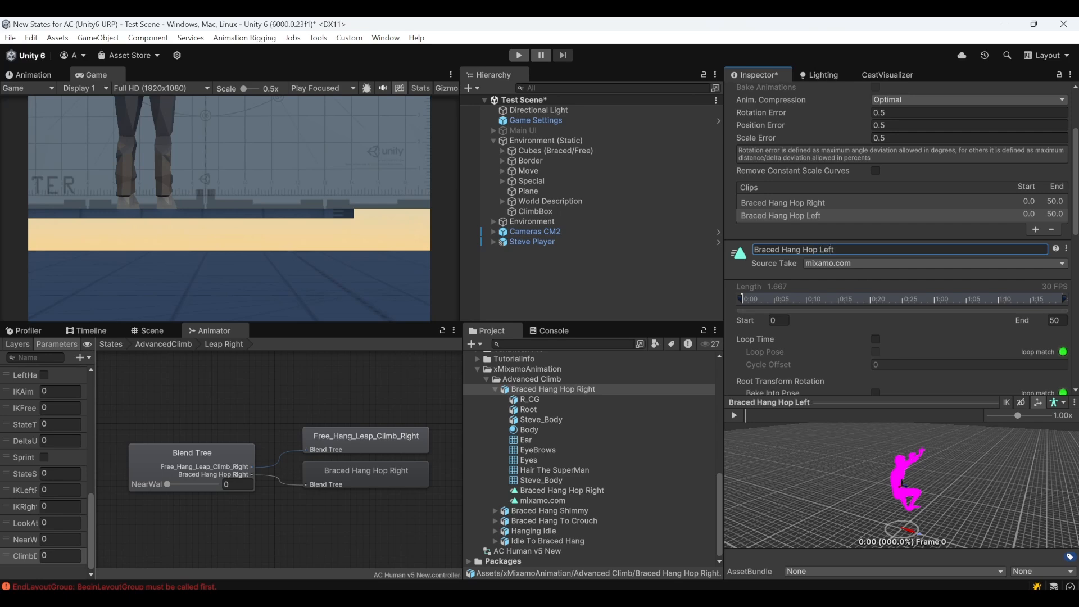
Mirror the Braced Hang Hop Left clip, apply the import settings and scrub through its preview
left_click(769, 217)
scroll(840, 270, "down", 10)
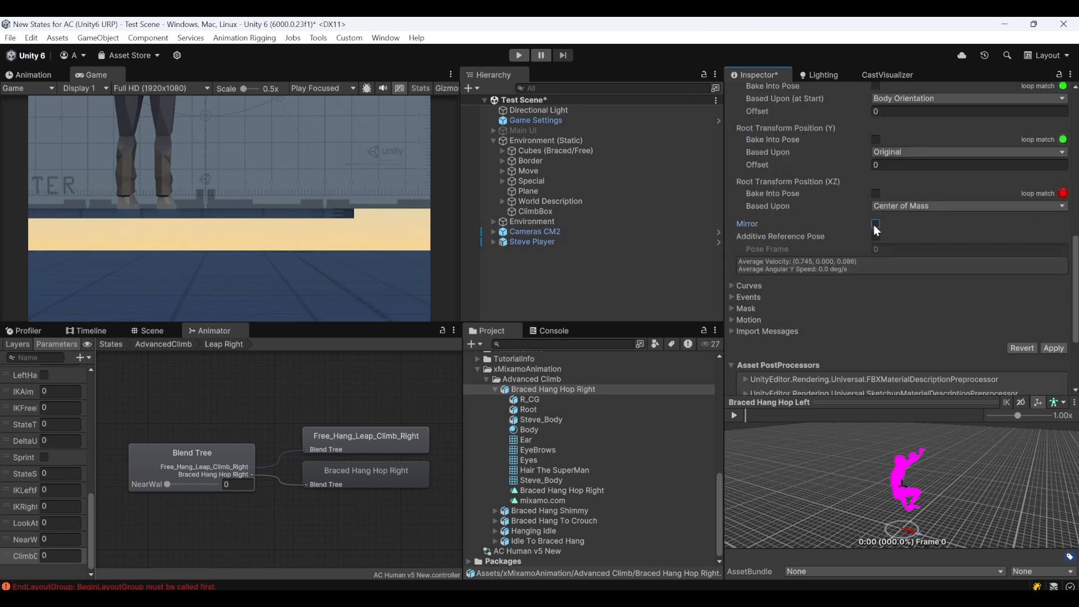
left_click(1054, 348)
left_click_drag(748, 416, 898, 419)
scroll(810, 167, "up", 10)
left_click(787, 113)
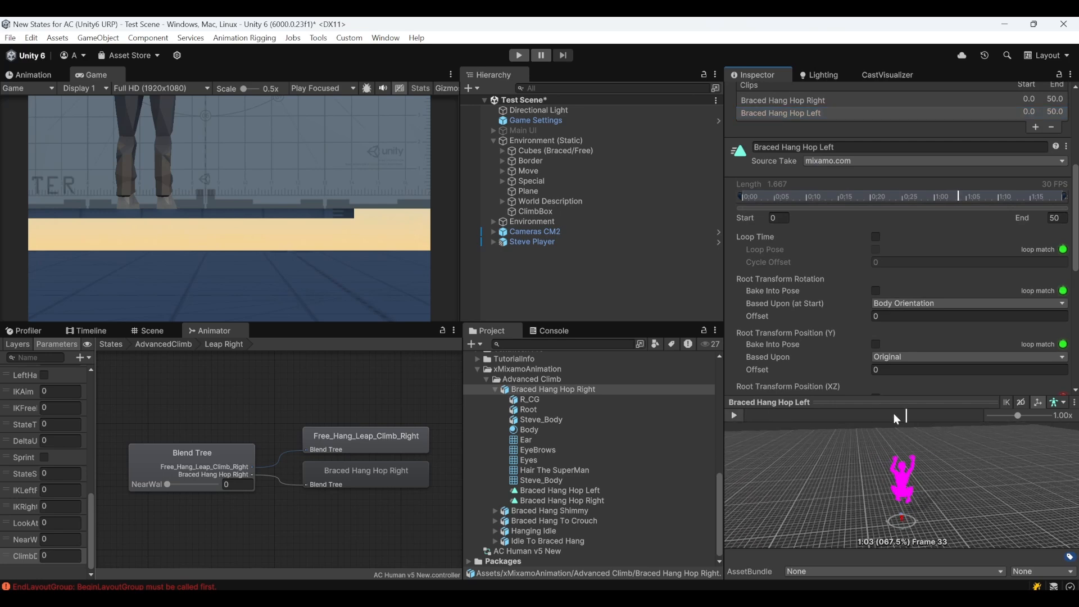
scroll(859, 170, "up", 5)
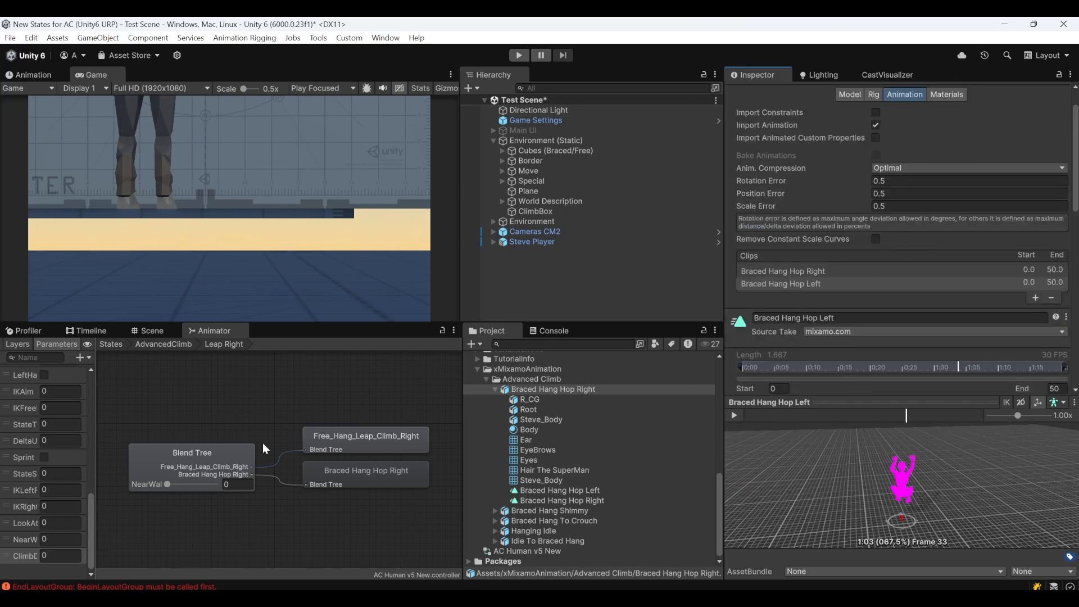
Replace the Braced_Hang_Leap_Climb_Left motion in the Leap Left blend tree with the Braced Hang Hop Left clip
left_click(194, 465)
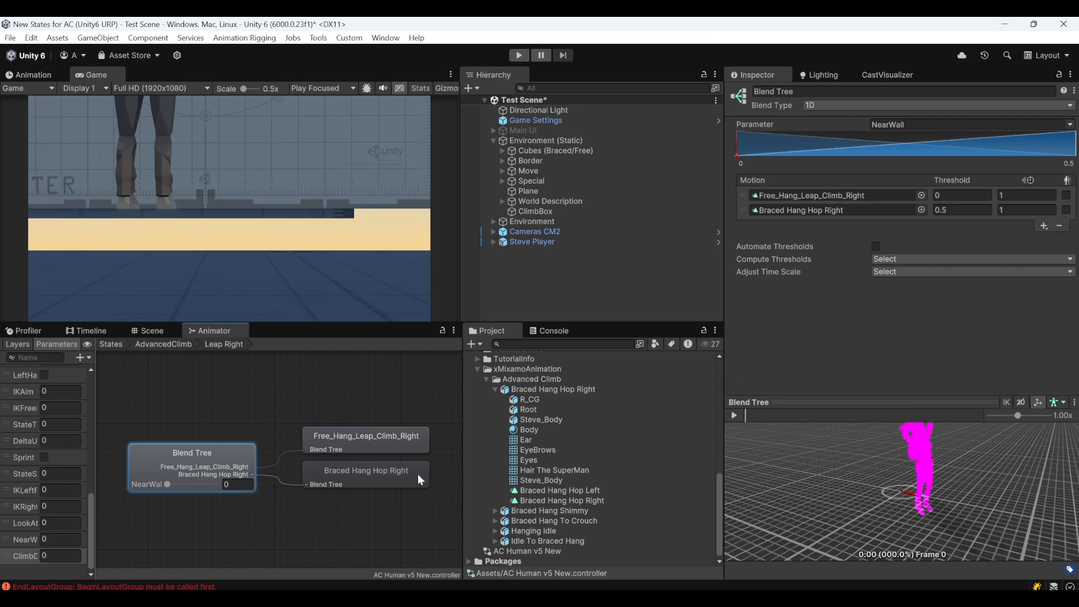
double_click(221, 414)
middle_click_drag(175, 410, 249, 434)
left_click(182, 433)
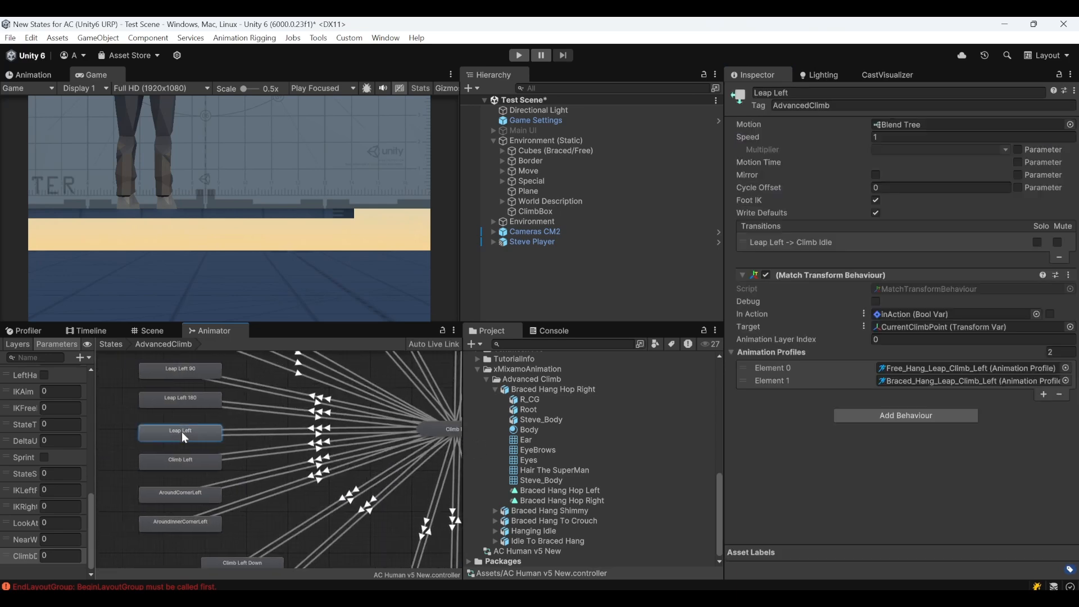
double_click(181, 432)
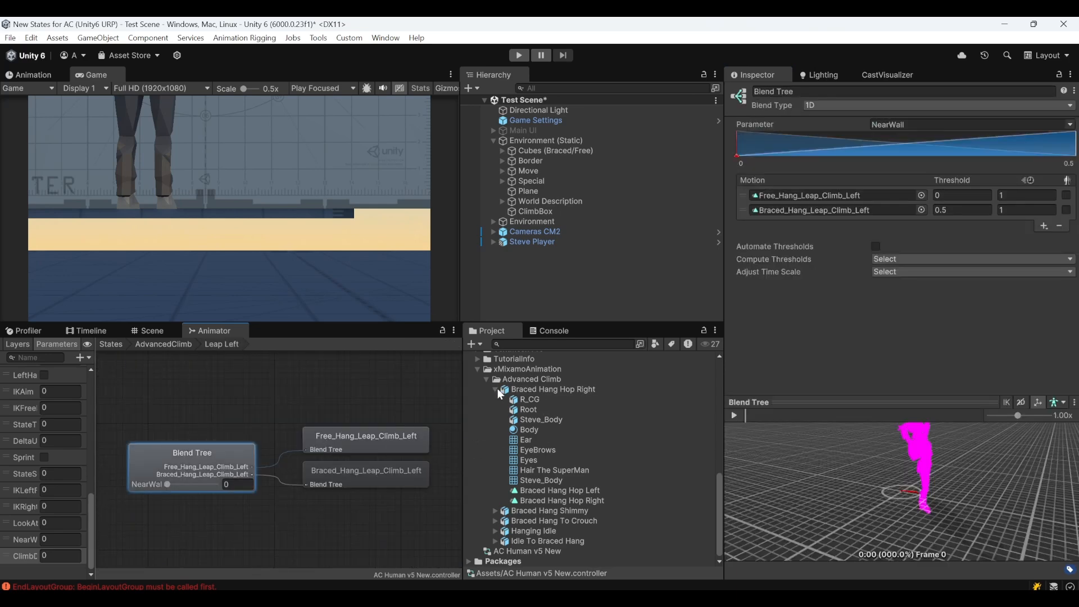
left_click(496, 389)
left_click(496, 501)
left_click_drag(540, 490, 877, 211)
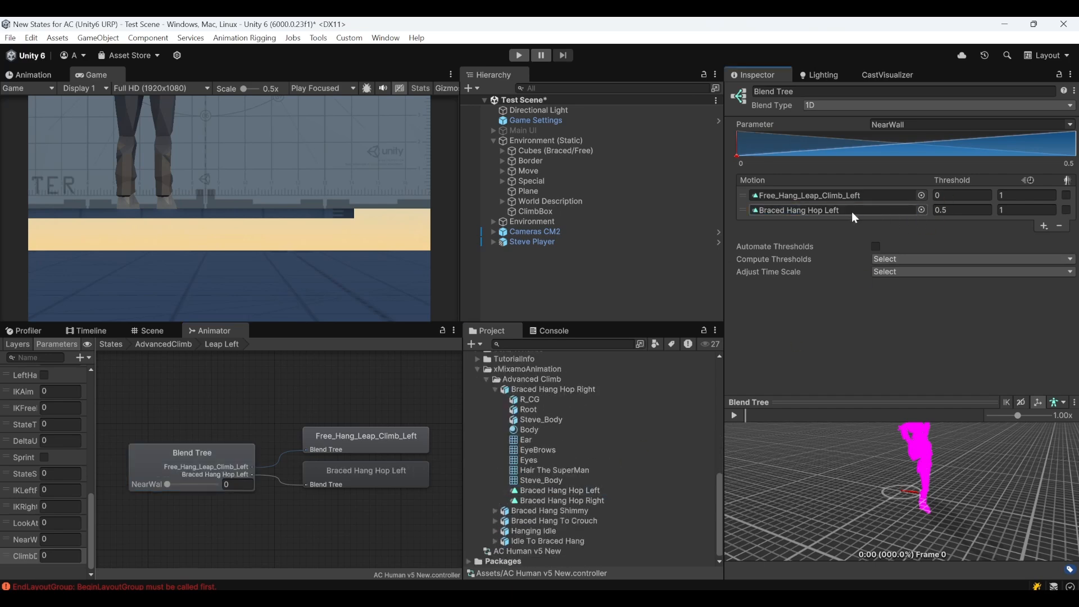
Create an Animation Profile asset in xMixamoAnimation's Advanced Climb folder
left_click(163, 344)
scroll(294, 414, "down", 3)
middle_click_drag(264, 368, 272, 434)
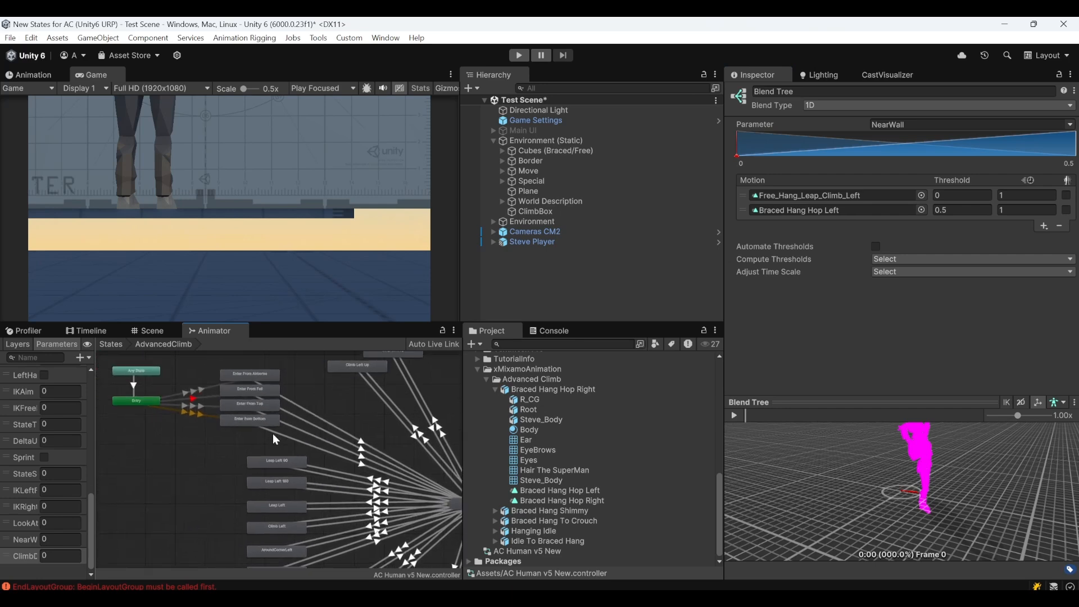
left_click(496, 389)
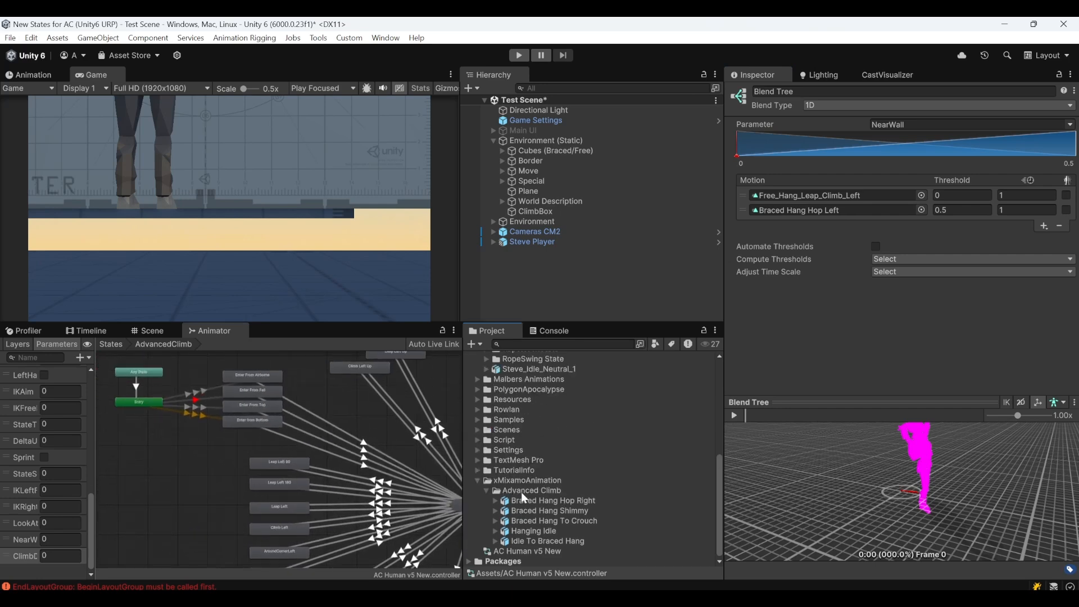
right_click(528, 491)
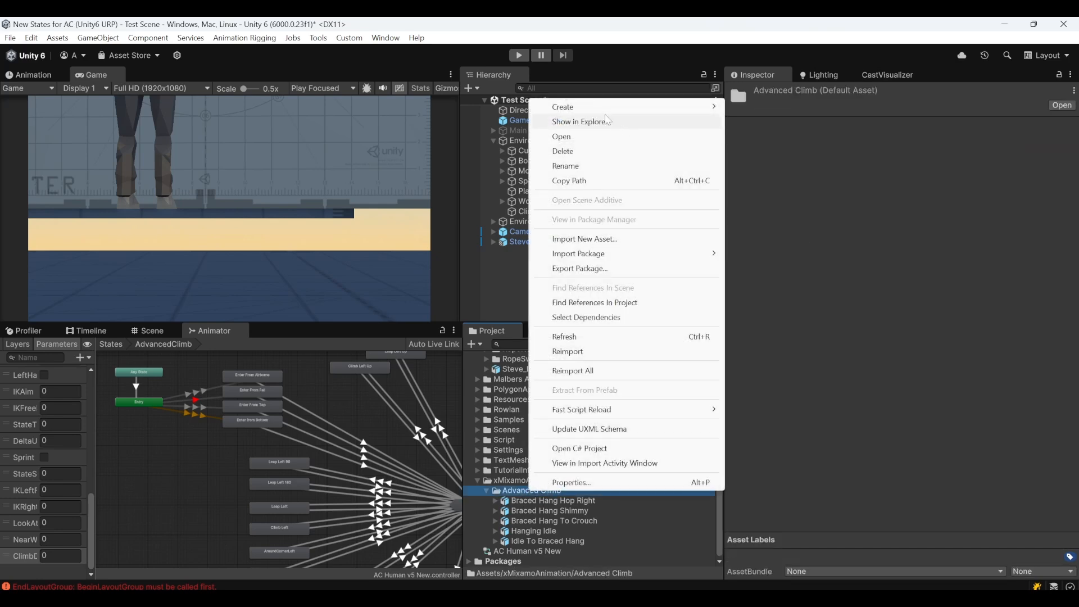
mouse_move(647, 106)
mouse_move(770, 206)
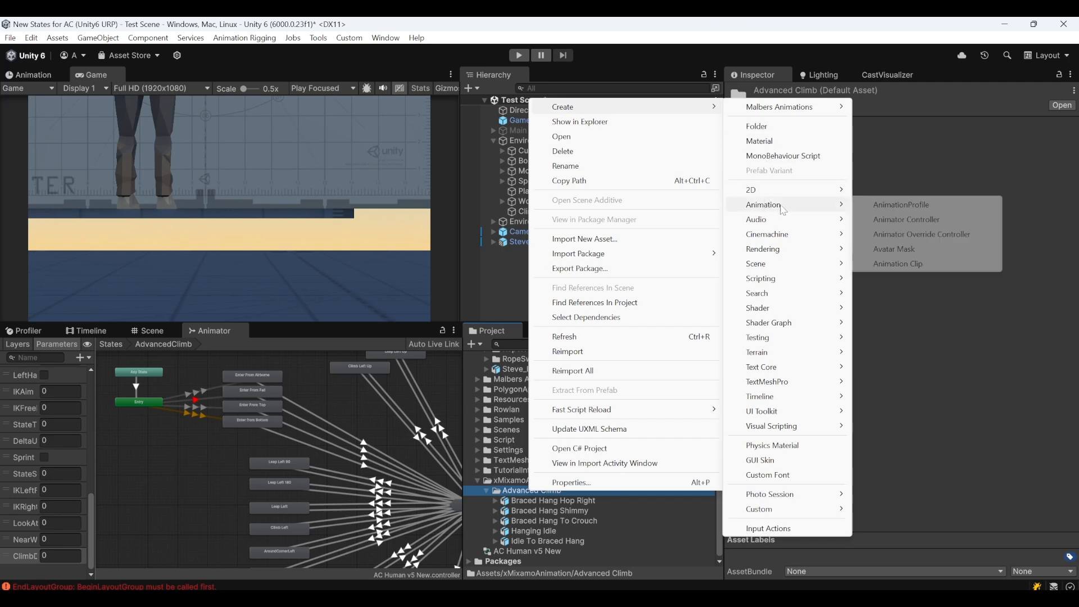
left_click(903, 205)
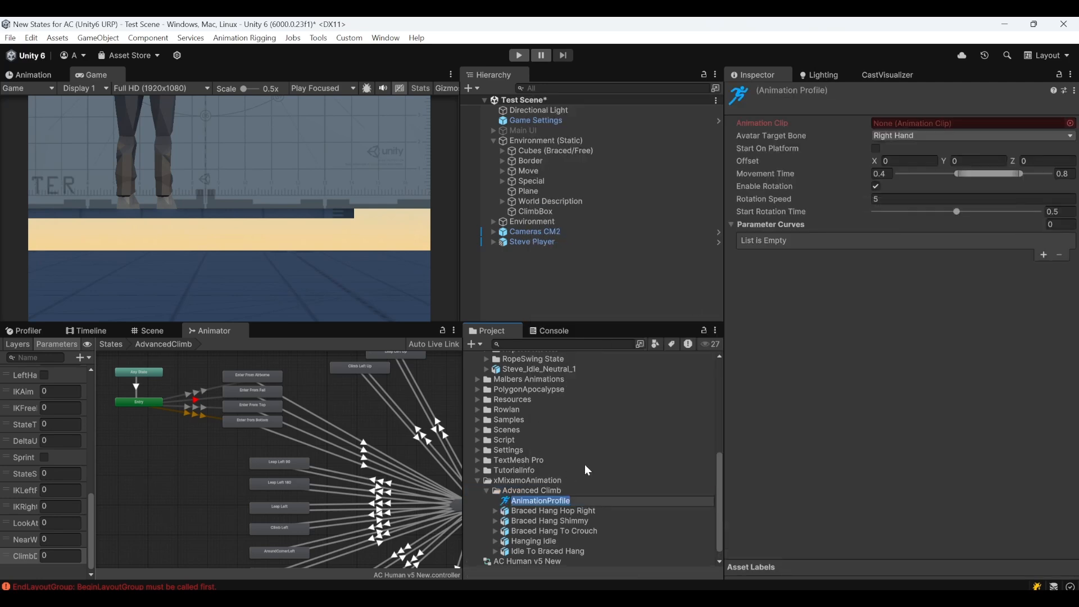
Rename the new Animation Profile asset to Idle To Braced Hang, matching the model's name
left_click(529, 552)
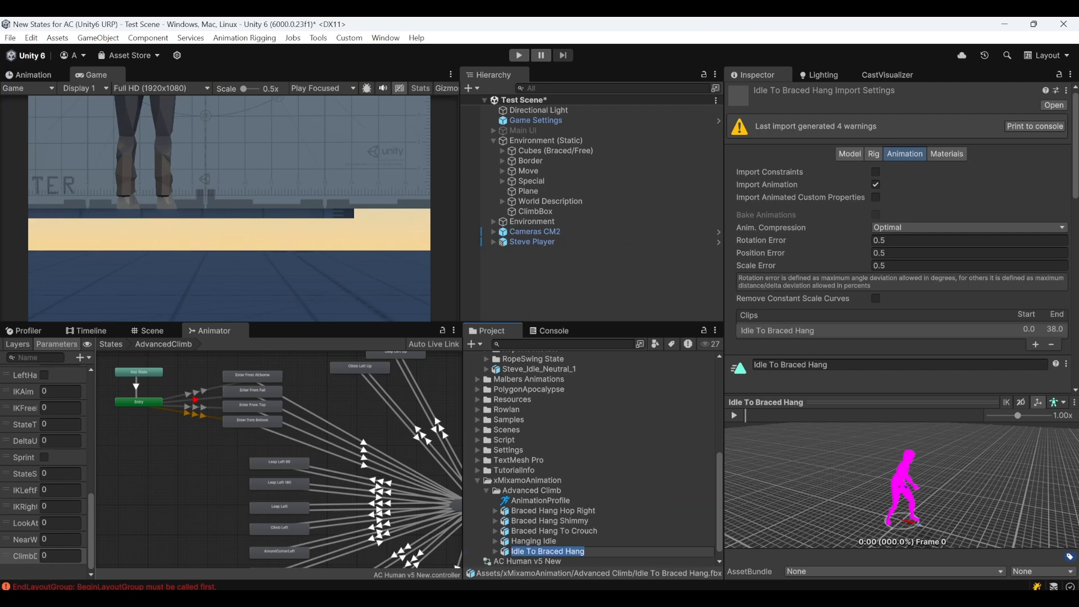
left_click(541, 501)
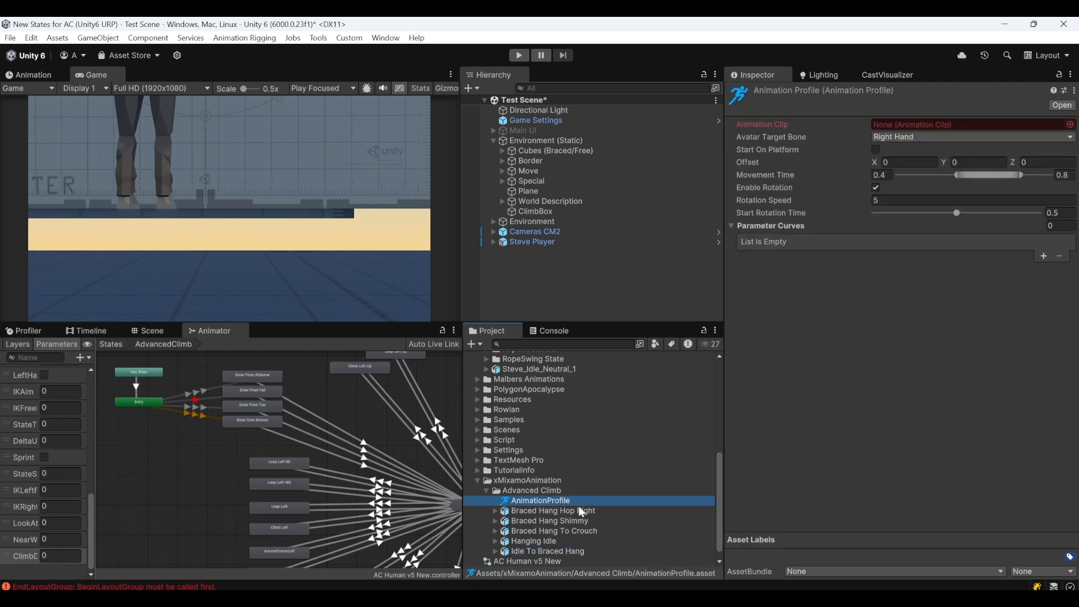
key("F2")
type("Idle To Braced Hang")
key("Return")
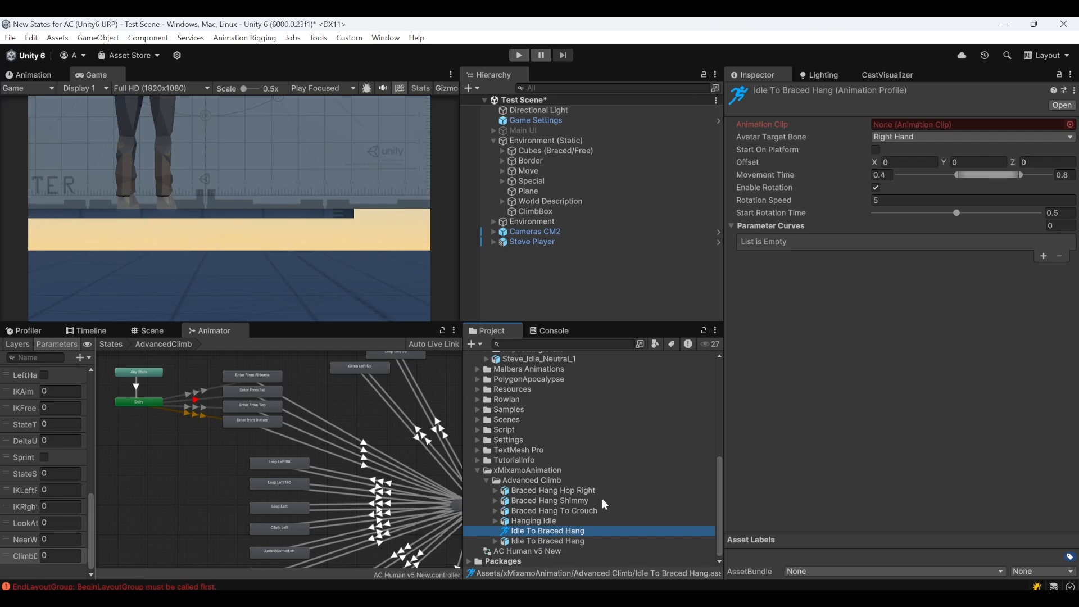
Assign the Idle To Braced Hang clip as the Animation Clip of the Idle To Braced Hang profile
left_click(496, 541)
scroll(549, 522, "down", 3)
left_click_drag(548, 541, 953, 124)
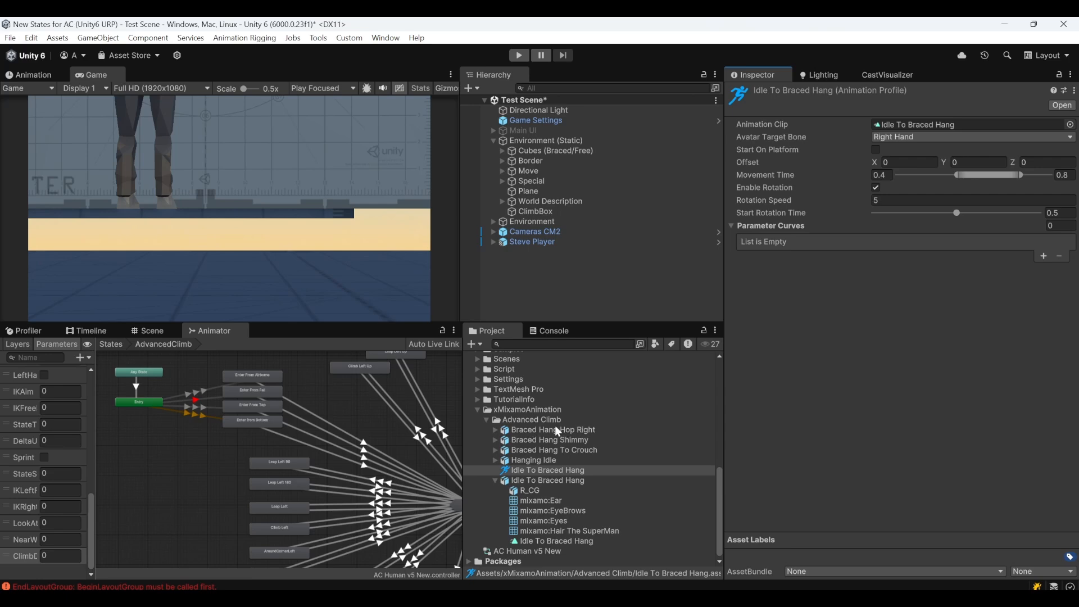
Create an Animation Profile asset in the Advanced Climb folder and name it Braced Hang Hop Right, matching the model's name
right_click(538, 420)
mouse_move(644, 39)
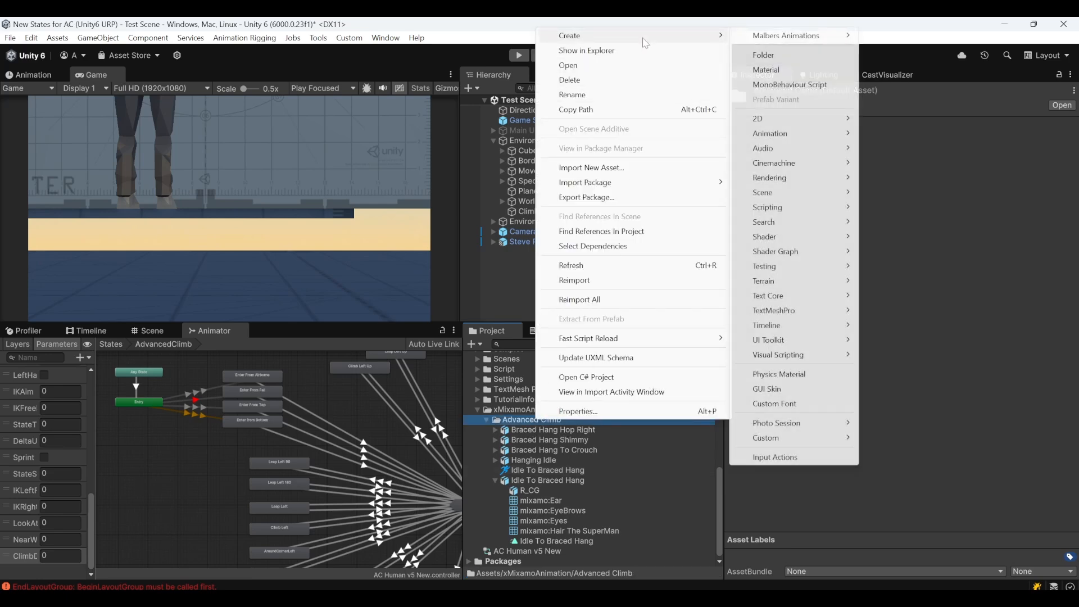
mouse_move(829, 135)
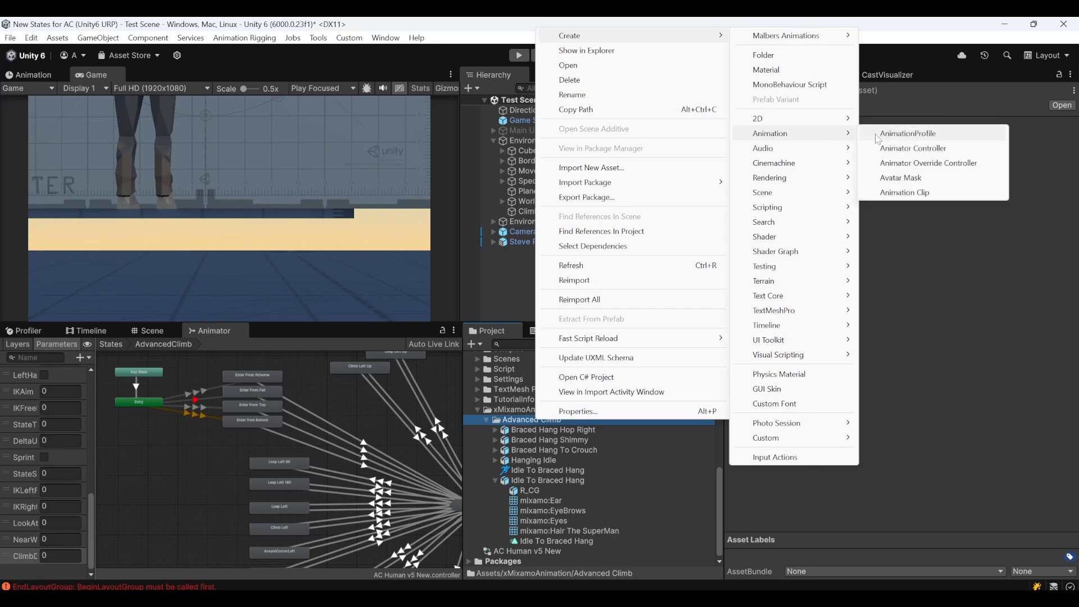
left_click(879, 136)
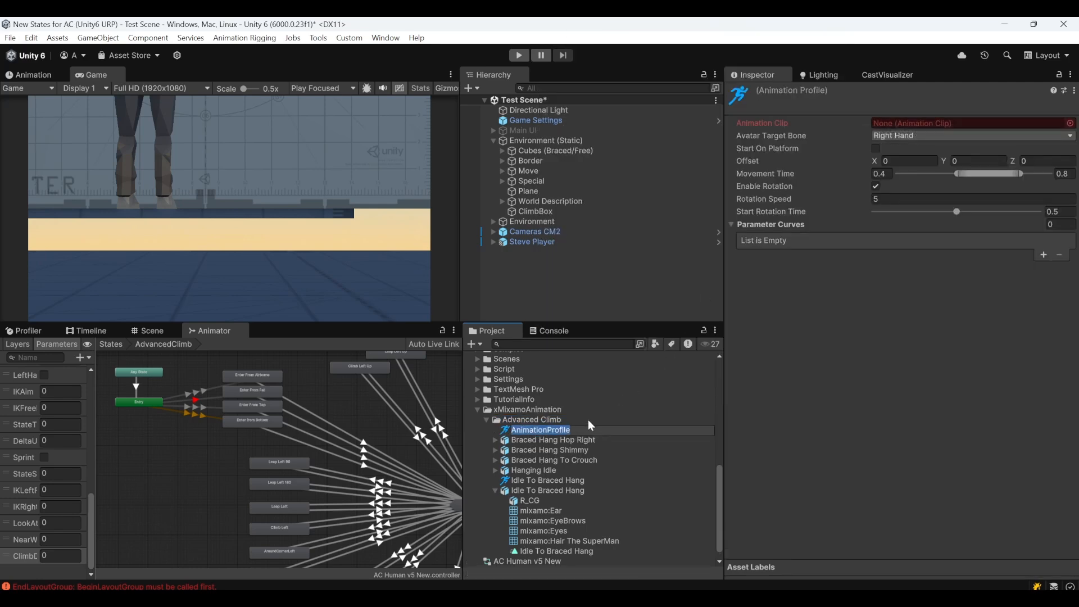
left_click(548, 441)
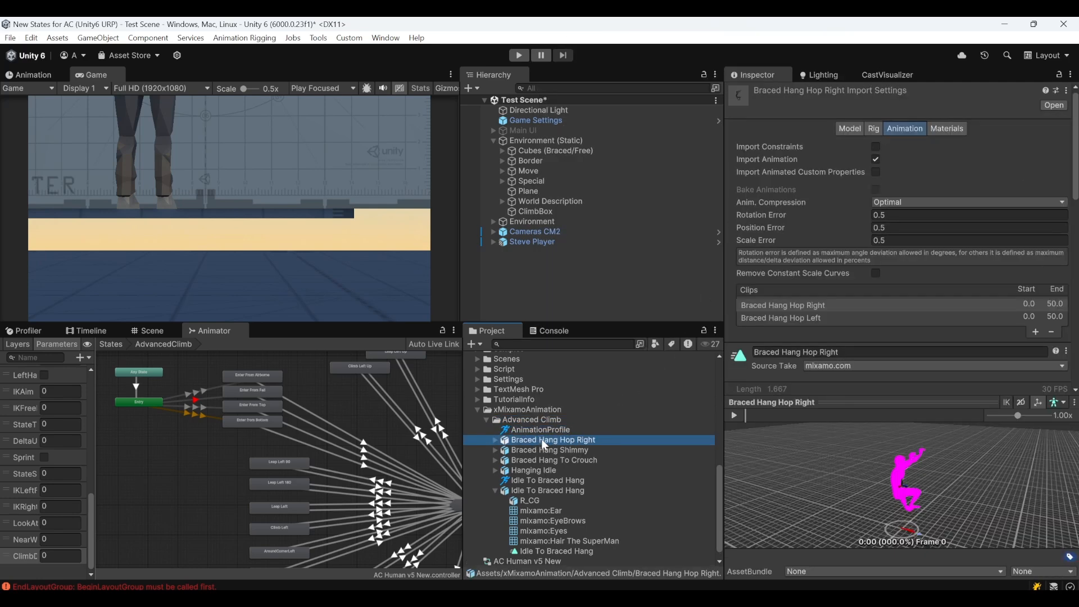
left_click(548, 430)
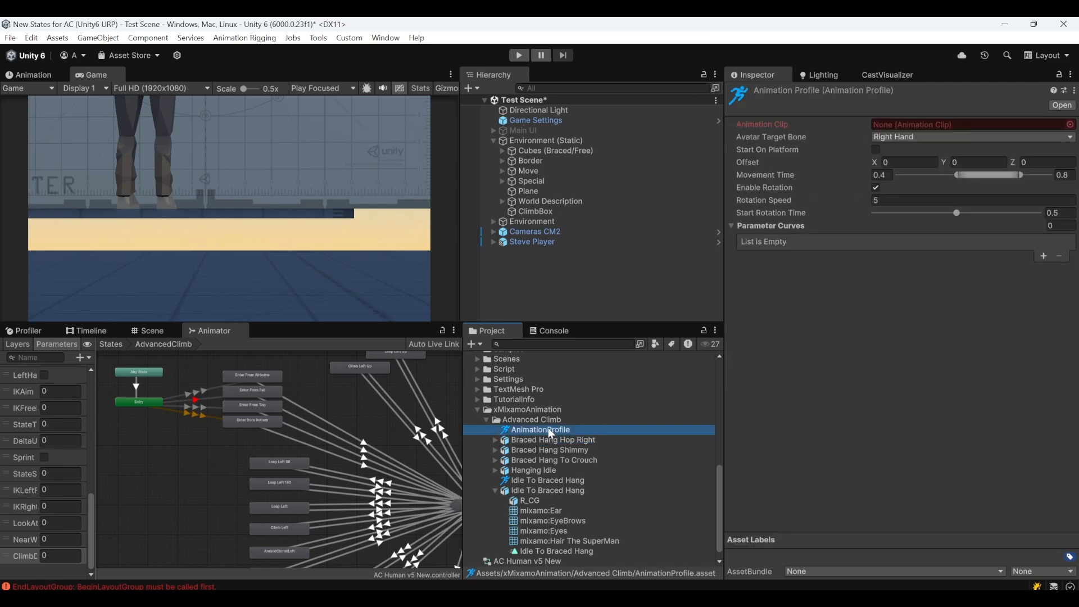
type("Braced Hang Hop Right")
key("Return")
Assign the Braced Hang Hop Right clip as the Animation Clip of the Braced Hang Hop Right profile
left_click(534, 440)
left_click(495, 440)
left_click(538, 432)
scroll(534, 450, "down", 4)
left_click_drag(572, 433, 943, 126)
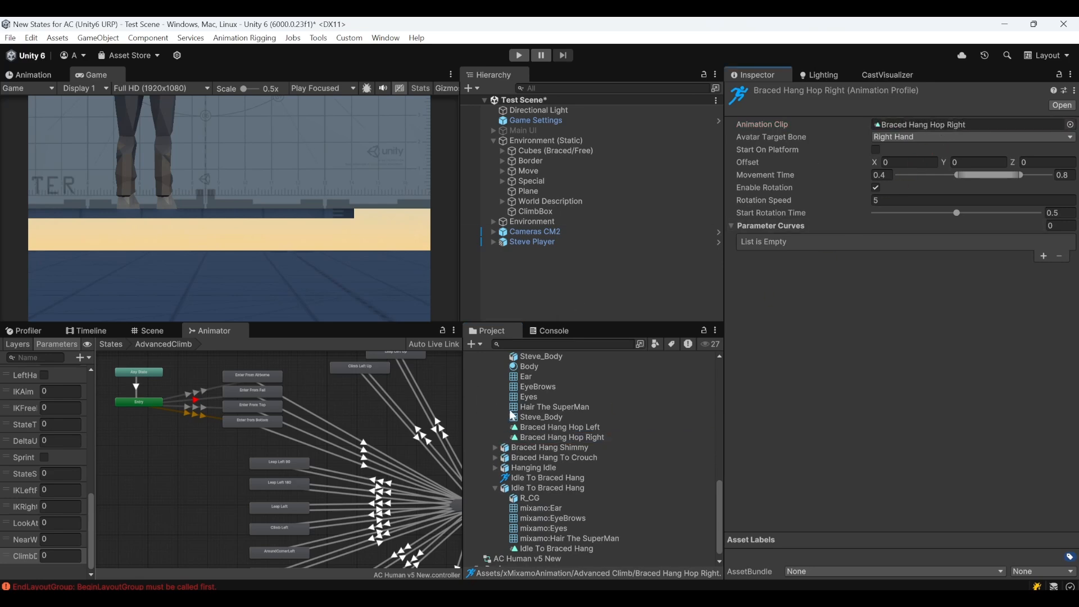
Create another Animation Profile asset in the Advanced Climb folder and name it Braced Hang Hop Left
scroll(513, 416, "up", 4)
left_click(513, 439)
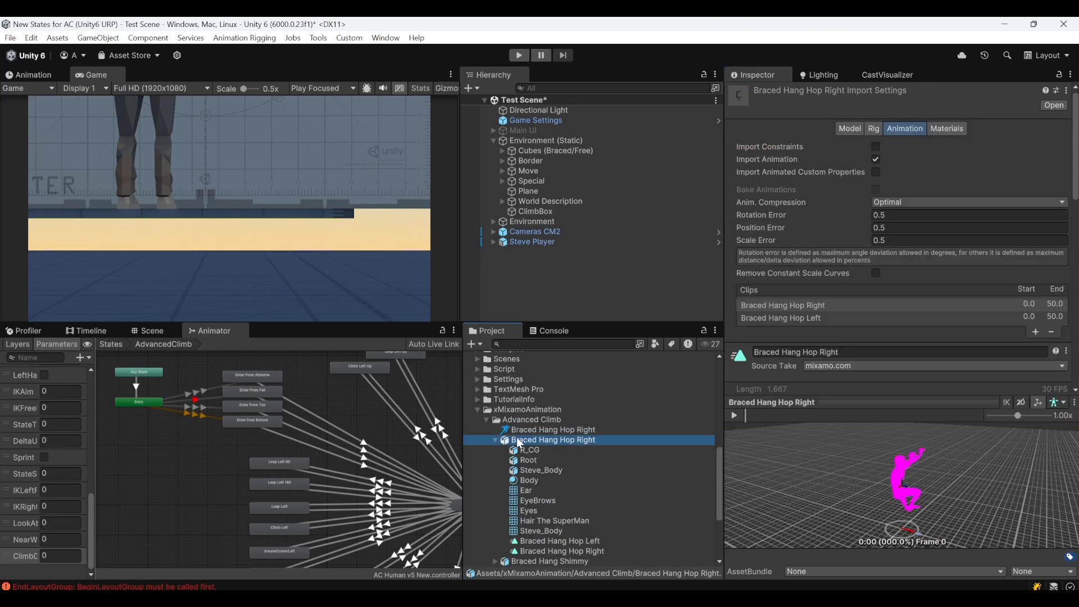
right_click(518, 442)
mouse_move(624, 59)
mouse_move(775, 157)
left_click(875, 155)
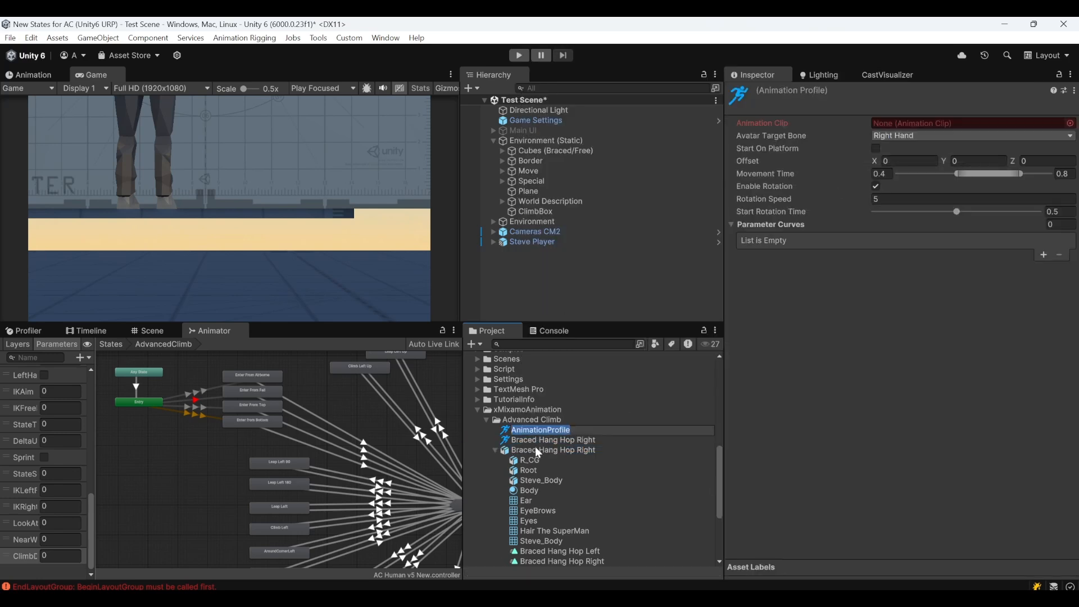
type("Braced Hang Hop Right")
key("BackSpace")
key("BackSpace")
key("BackSpace")
key("BackSpace")
key("BackSpace")
type("Left")
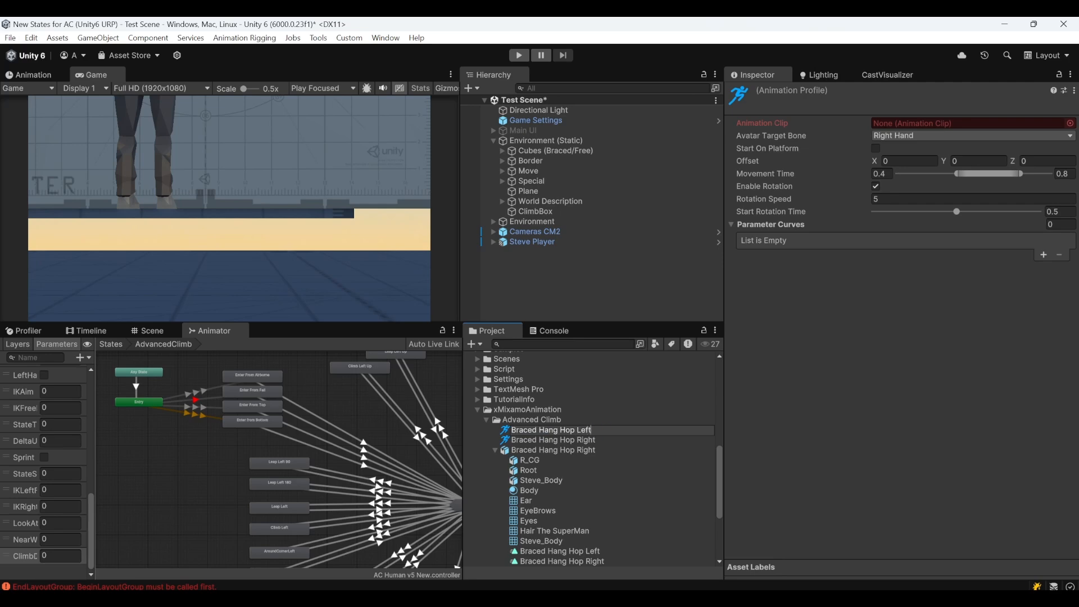
key("Return")
Assign the Braced Hang Hop Left clip to the Braced Hang Hop Left profile and set its Avatar Target Bone to Left Hand
left_click_drag(572, 551, 962, 124)
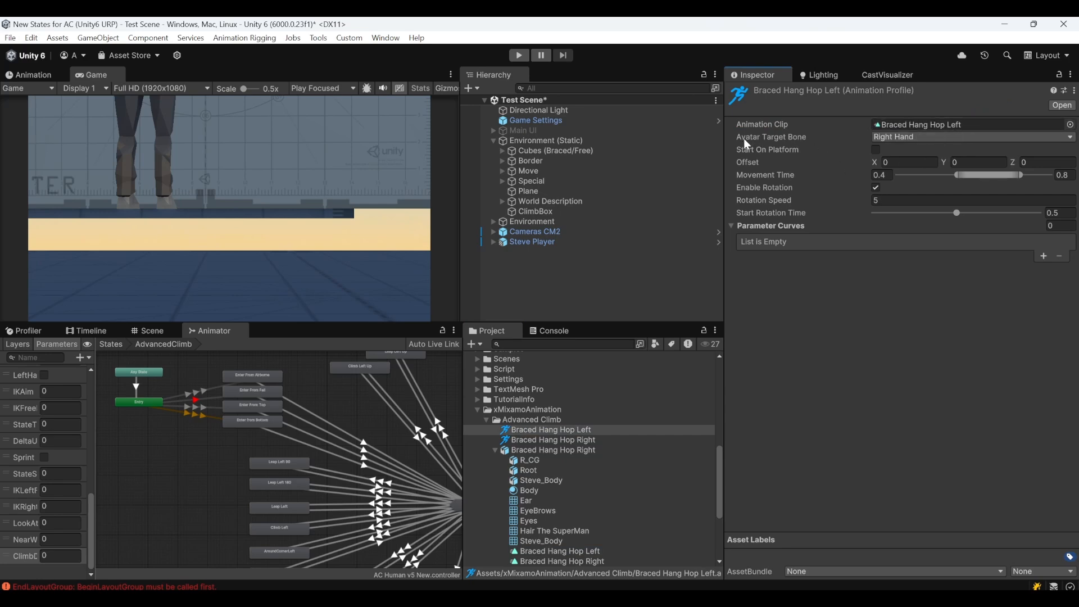
left_click(929, 137)
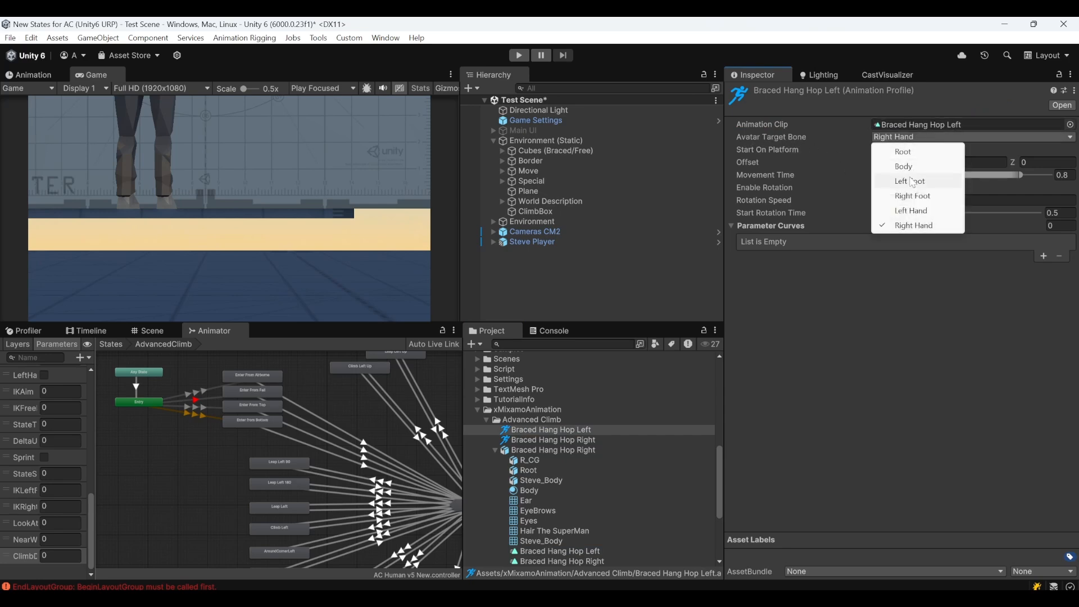
left_click(916, 213)
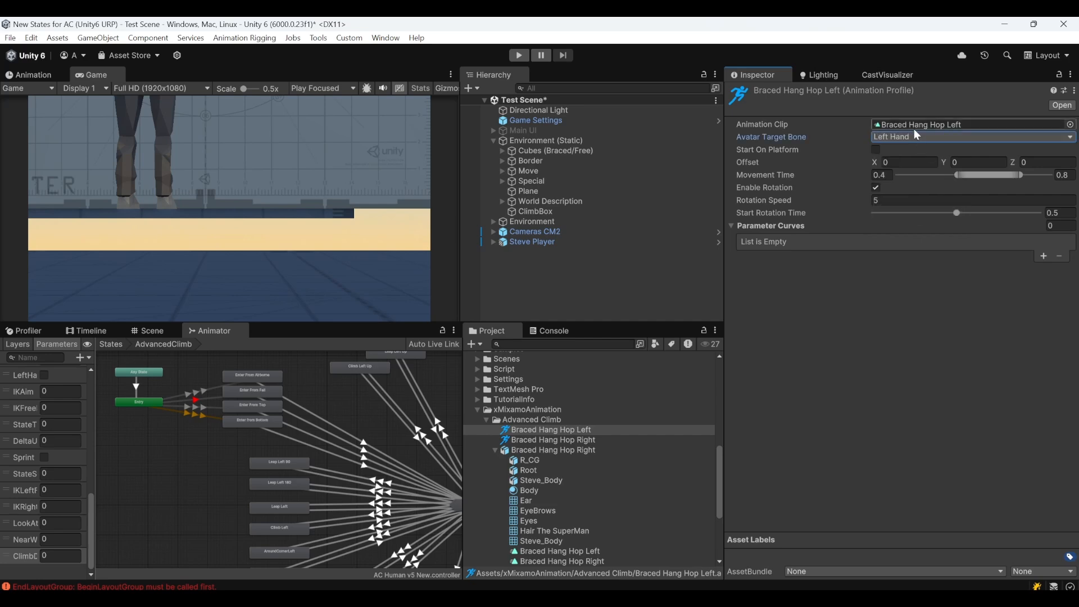
Review the two Braced Hang Hop profiles and the Match Transform Behaviour of the Enter from Bottom state
left_click(493, 449)
left_click(580, 440)
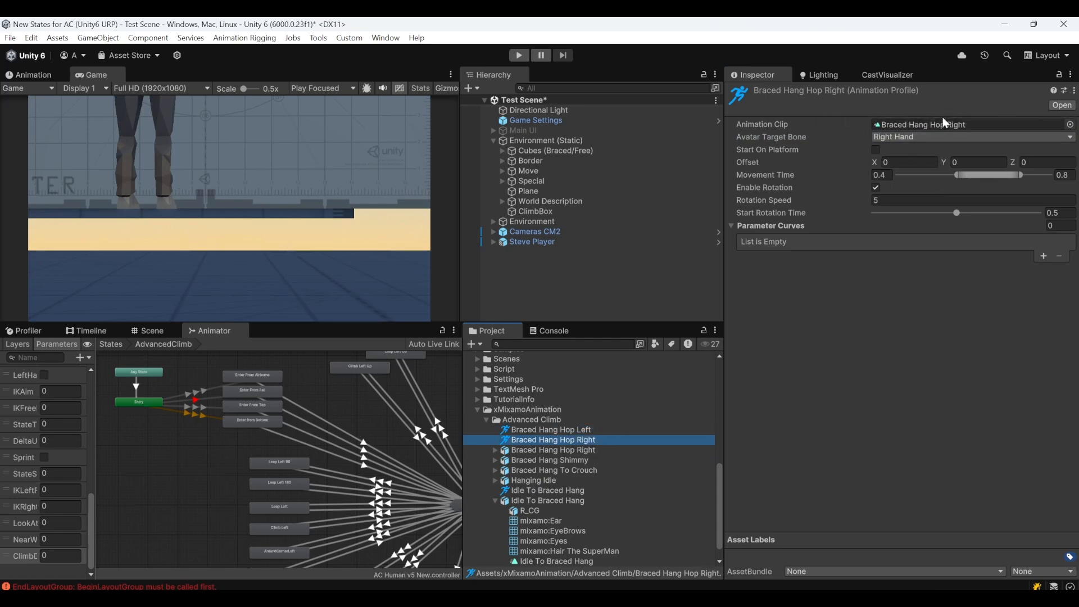
left_click(558, 430)
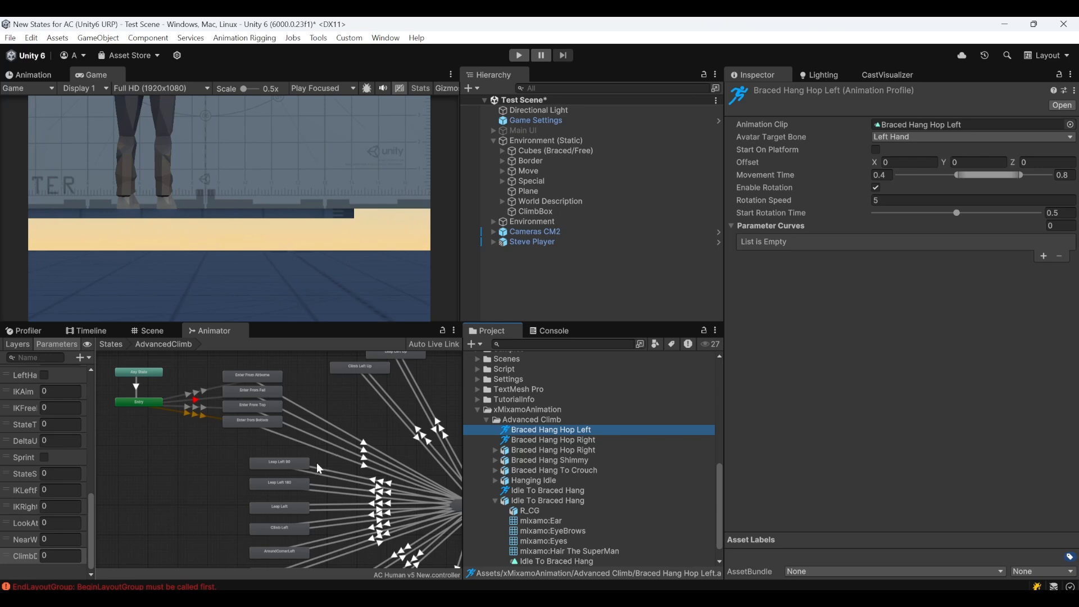
left_click(495, 501)
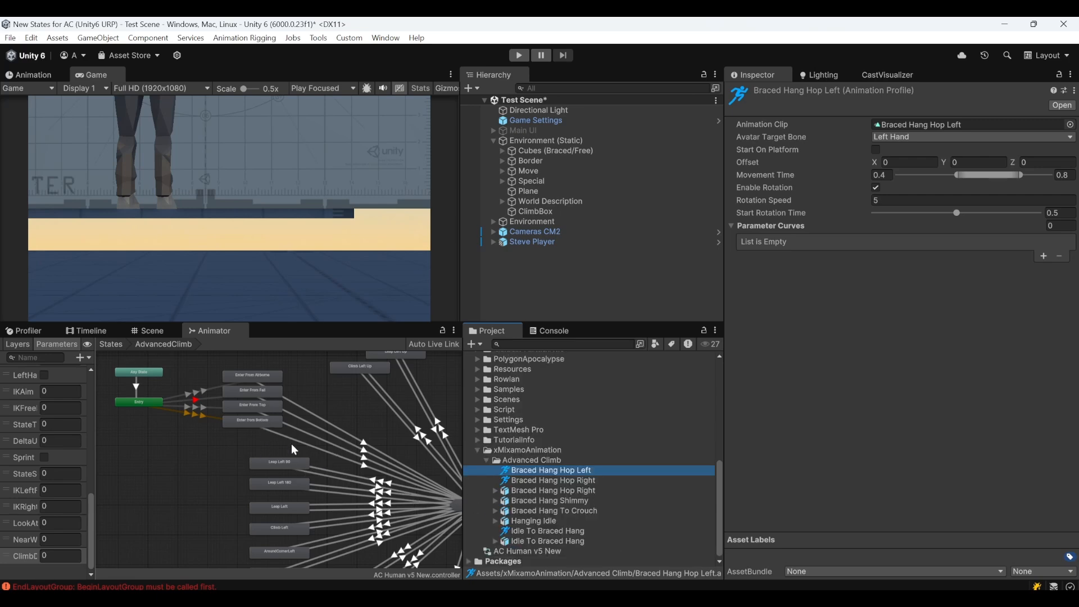
left_click(259, 422)
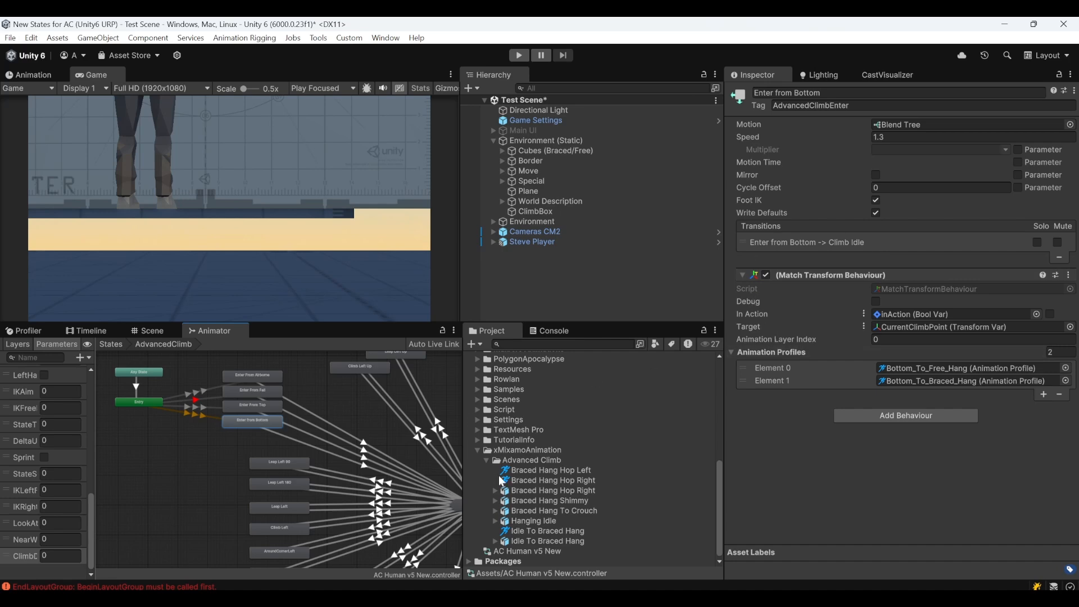
left_click(546, 481)
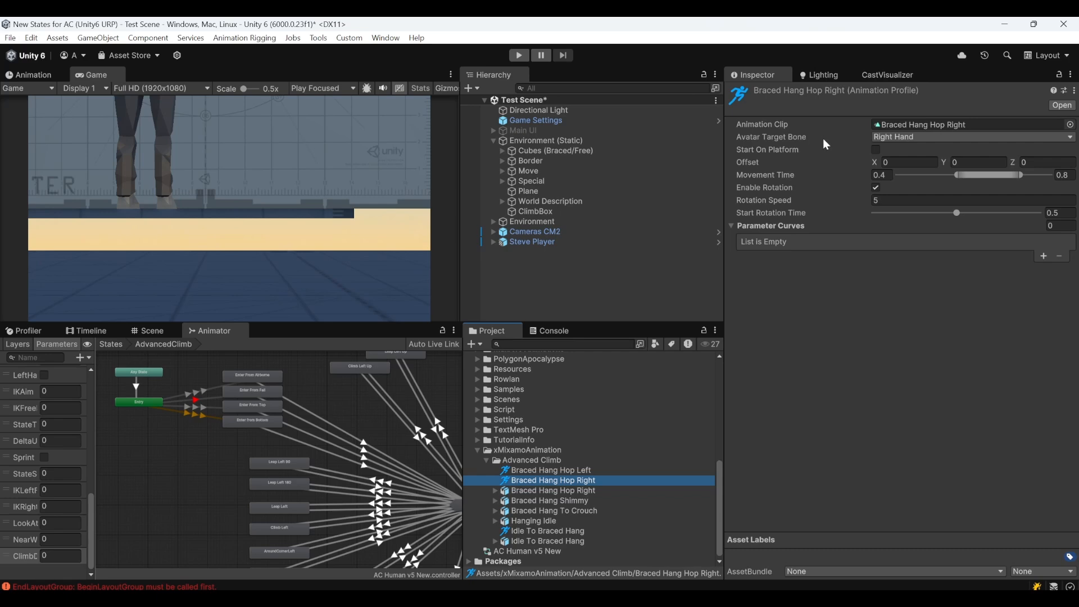
left_click(270, 425)
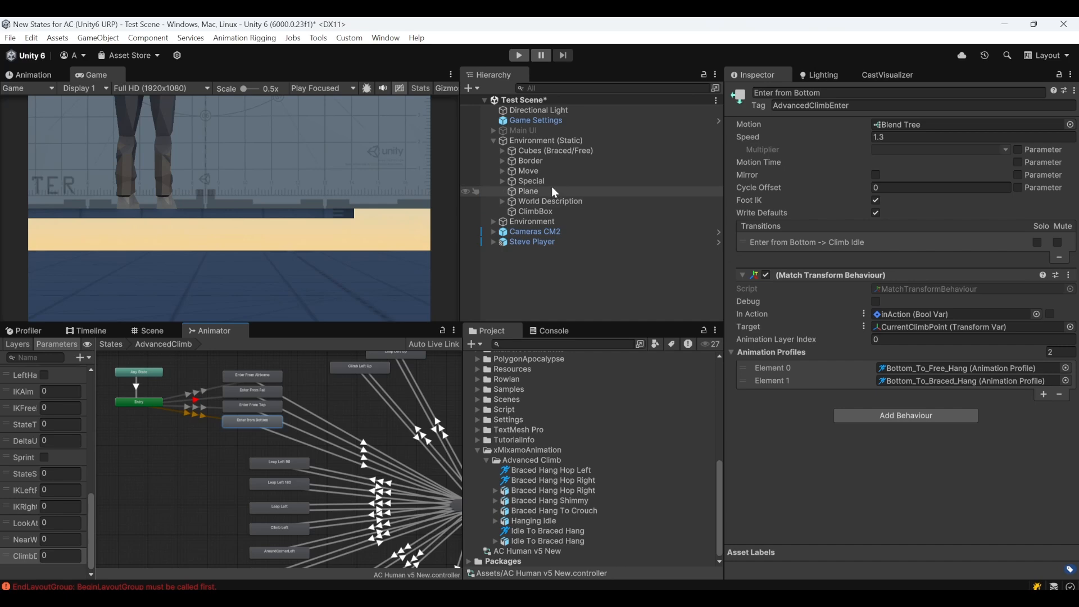
Inspect the General Settings of the AdvancedClimb state in Steve Player's Animal component
left_click(544, 232)
left_click(556, 243)
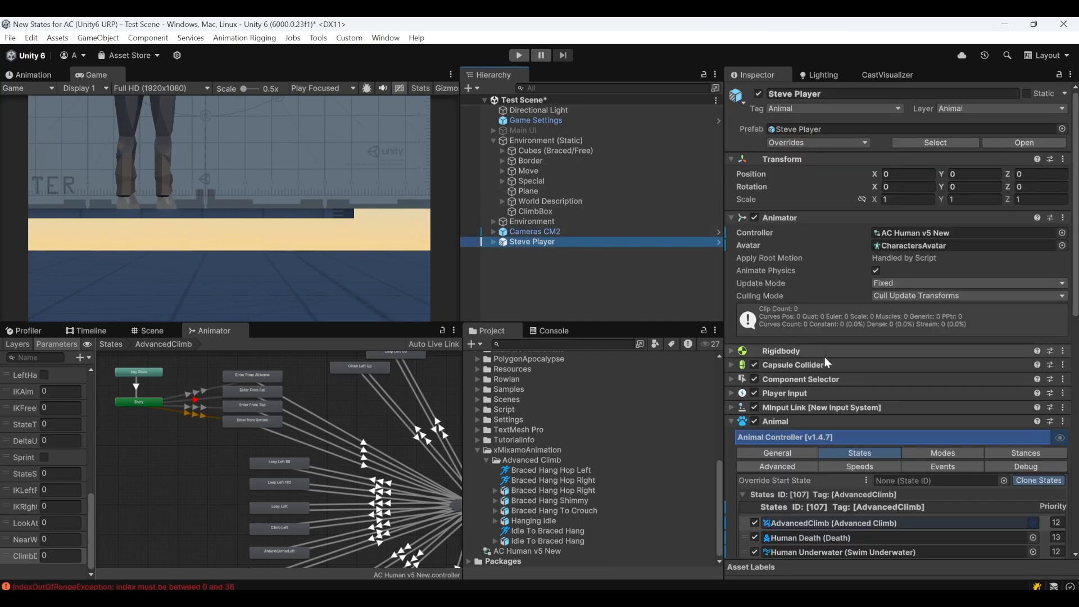
scroll(764, 421, "down", 3)
left_click(742, 285)
scroll(849, 461, "down", 3)
scroll(848, 471, "down", 3)
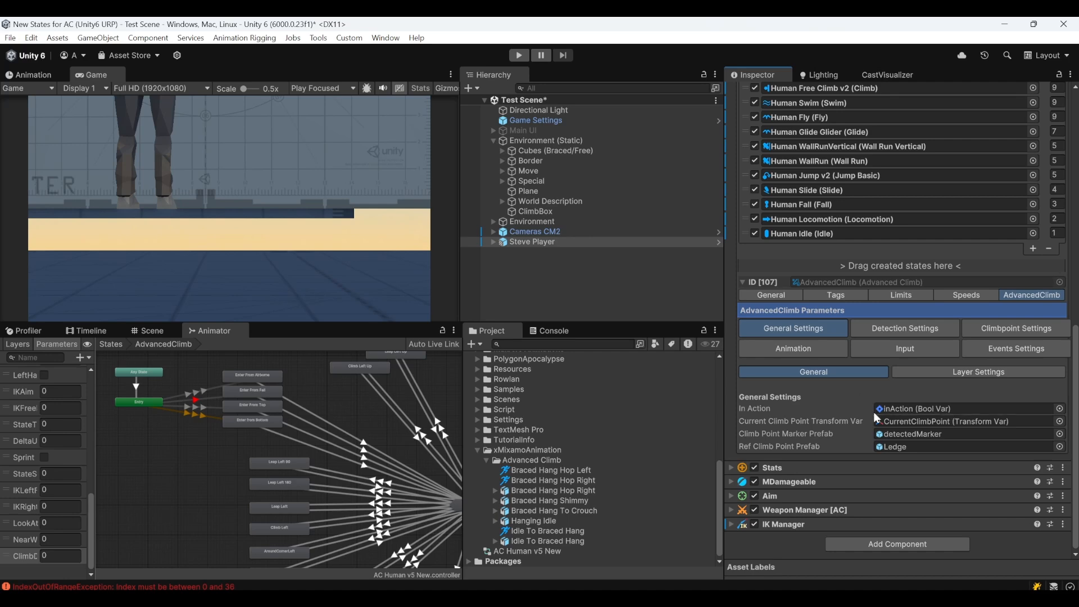
Add the Idle To Braced Hang profile as a third Animation Profiles element of the Enter from Bottom state's Match Transform Behaviour
left_click(266, 423)
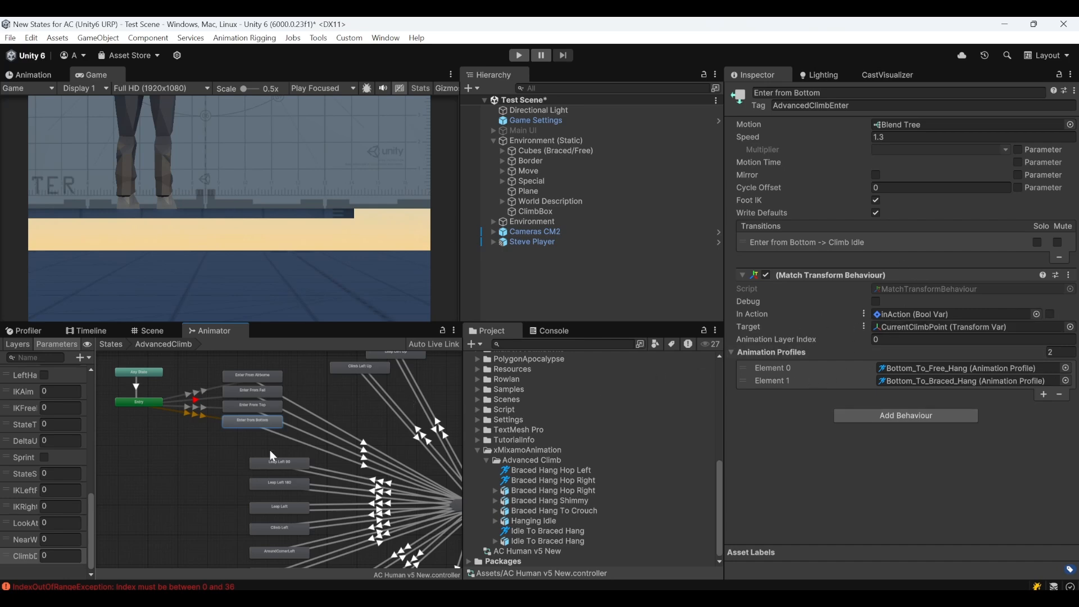
left_click(214, 438)
left_click(251, 421)
left_click(1044, 394)
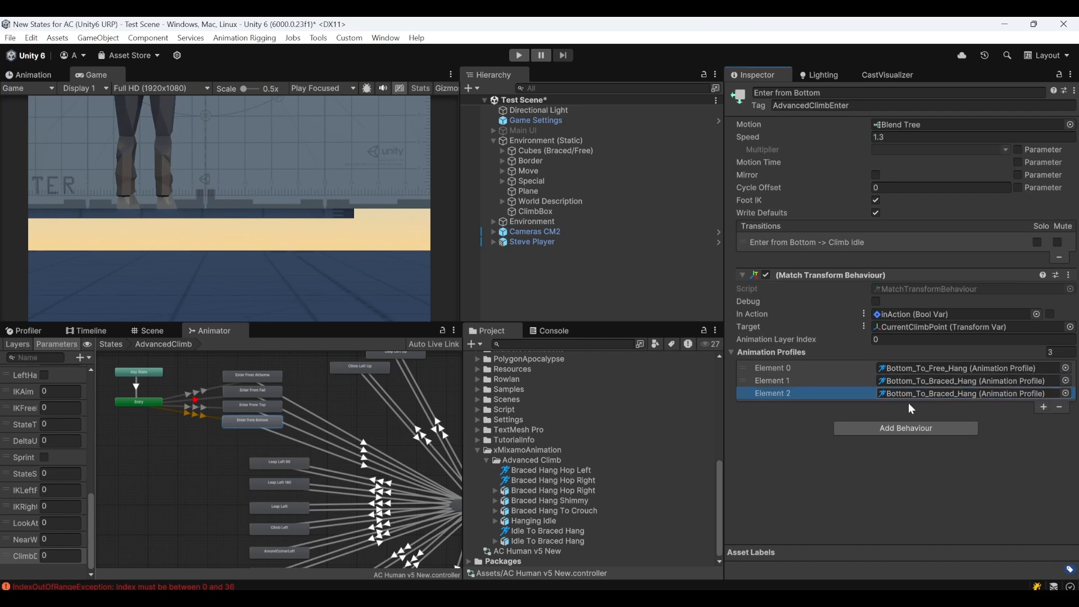
left_click_drag(532, 536, 919, 393)
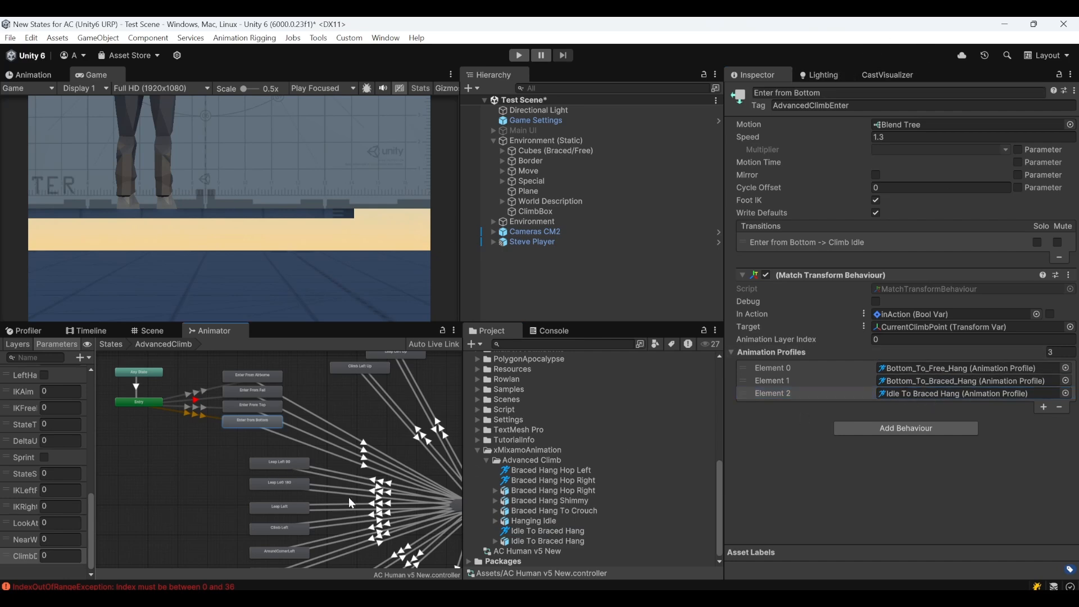
Add the Braced Hang Hop Left profile as a third Animation Profiles element of the Leap Left state
middle_click_drag(349, 497, 269, 413)
left_click(197, 429)
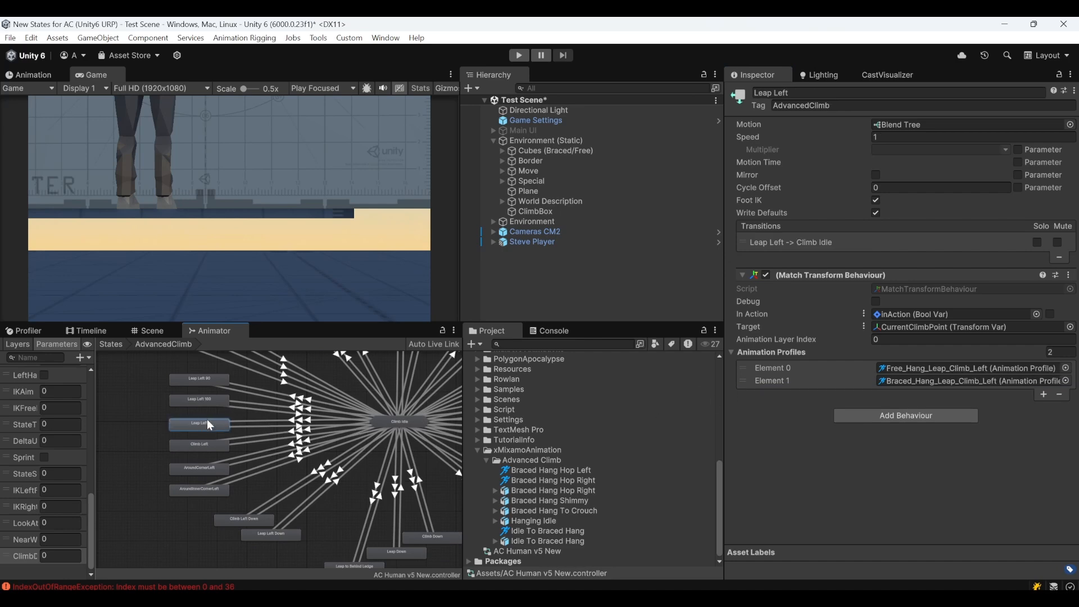
left_click(1044, 394)
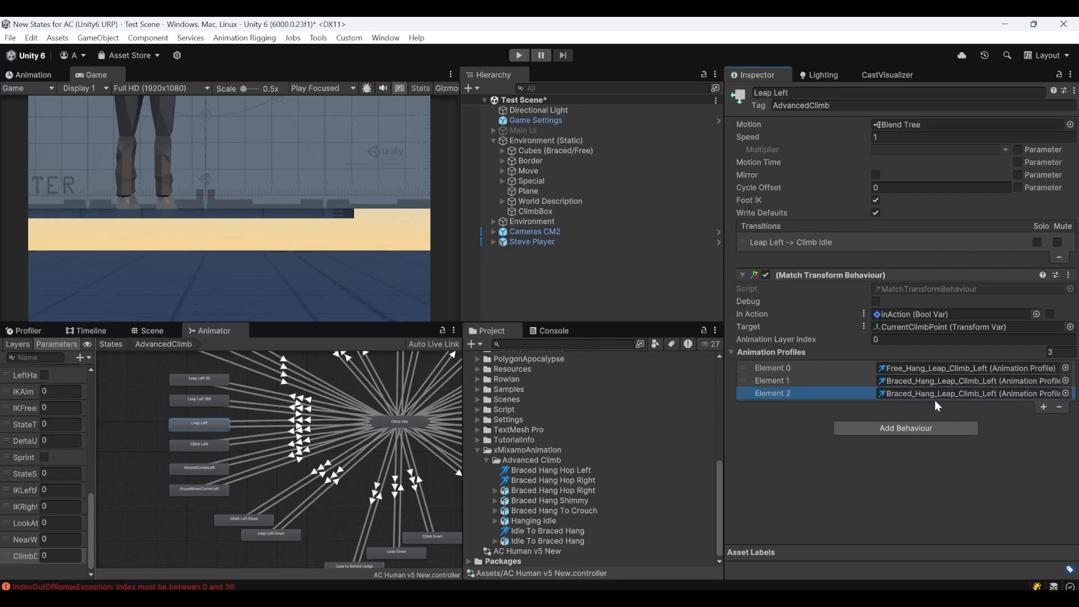
left_click_drag(525, 472, 946, 396)
Add the Braced Hang Hop Right profile as a third Animation Profiles element of the Leap Right state
middle_click_drag(387, 467, 154, 477)
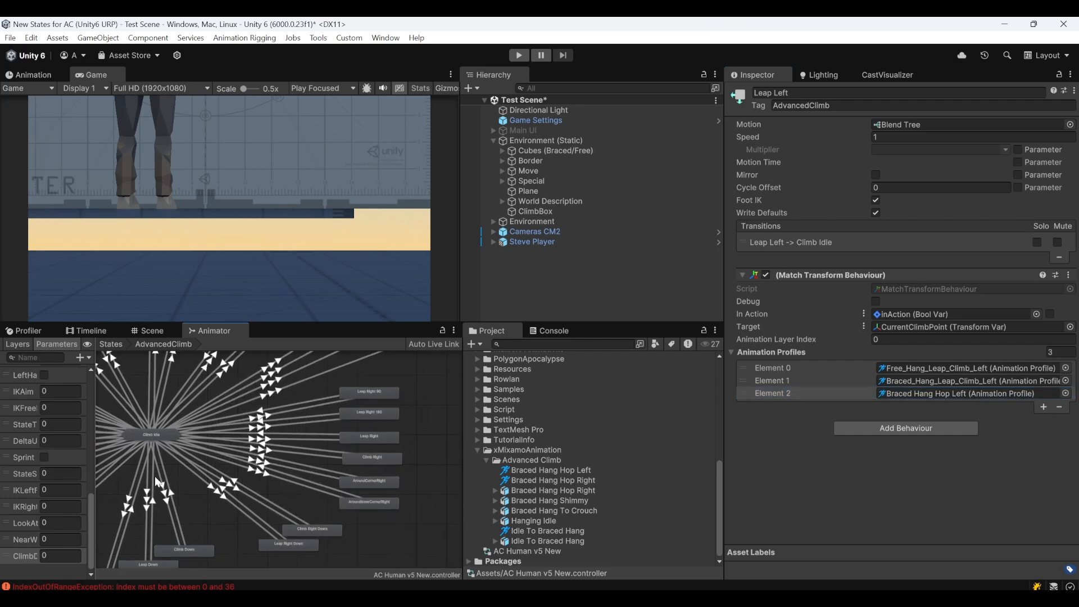
left_click(363, 437)
left_click(1044, 394)
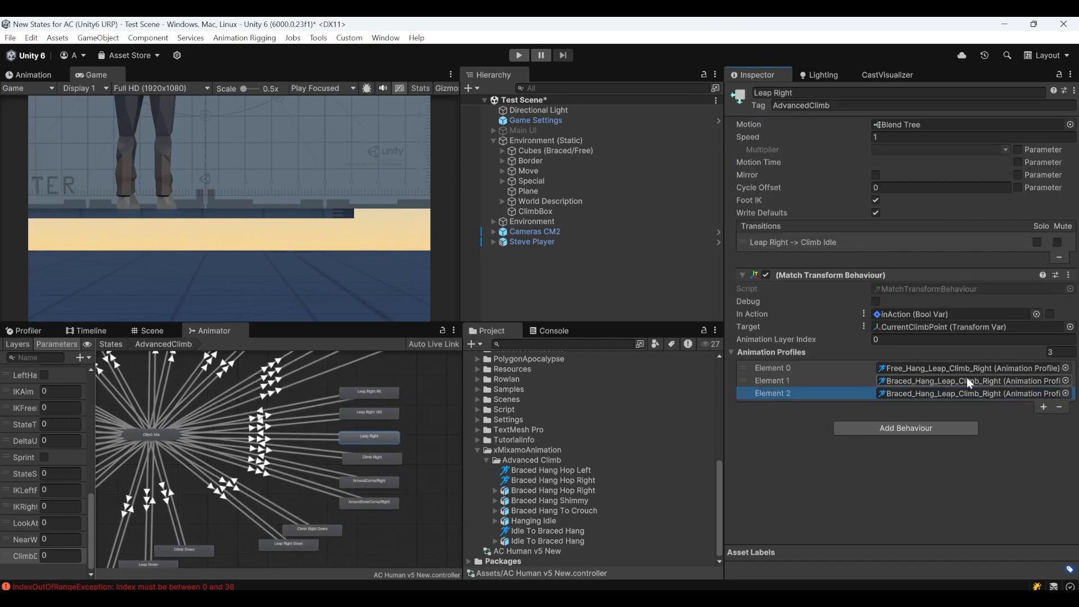
left_click_drag(552, 481, 932, 391)
Enable Loop Time for the Hanging Idle clip and apply the import settings
middle_click_drag(225, 448, 360, 468)
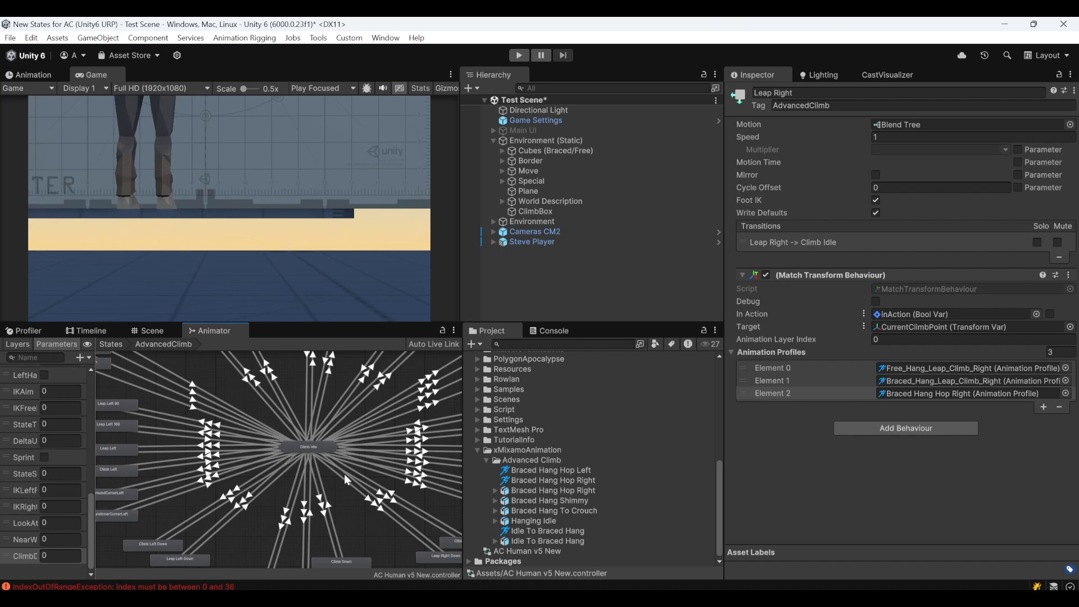
left_click(271, 421)
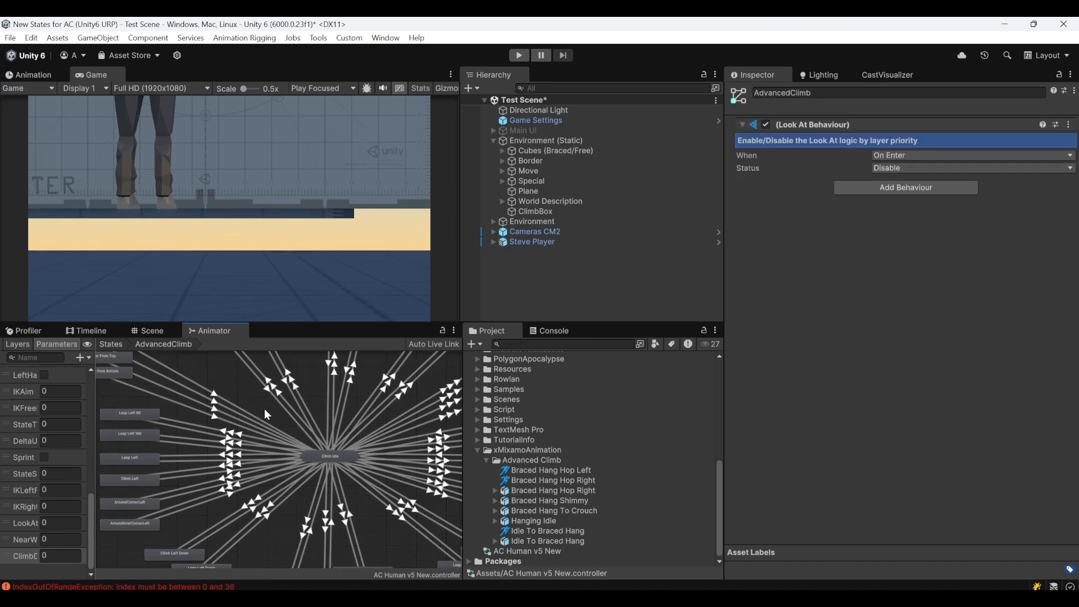
middle_click_drag(245, 388, 290, 432)
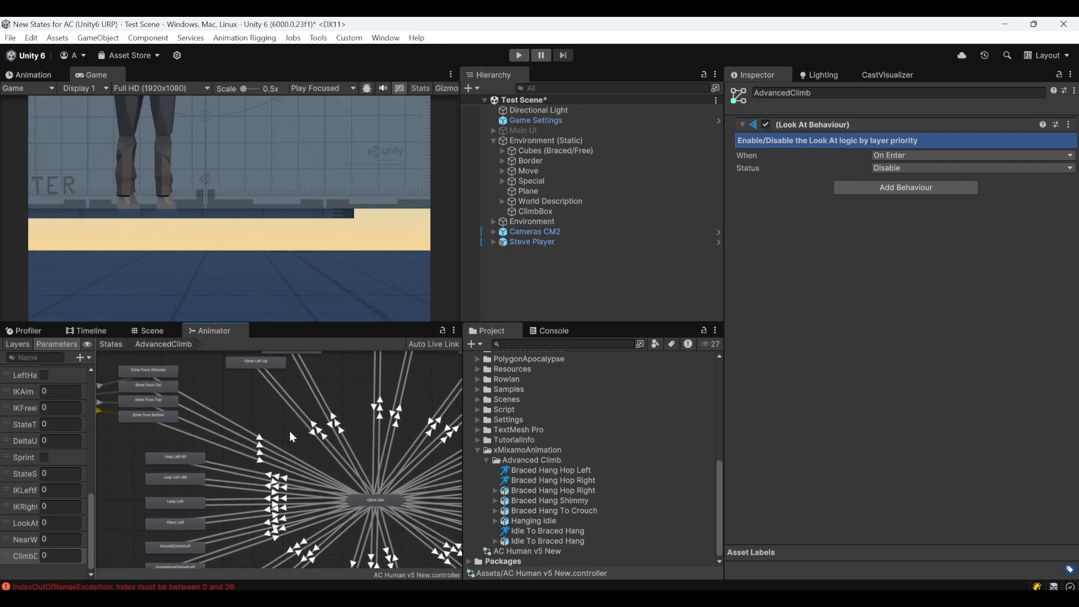
left_click(539, 522)
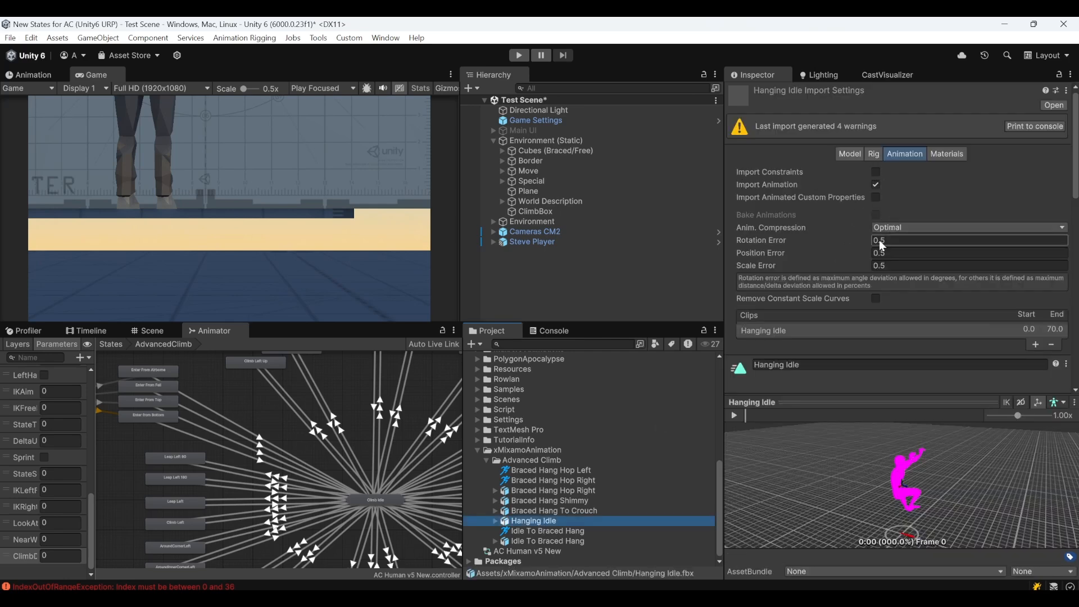
scroll(874, 247, "down", 5)
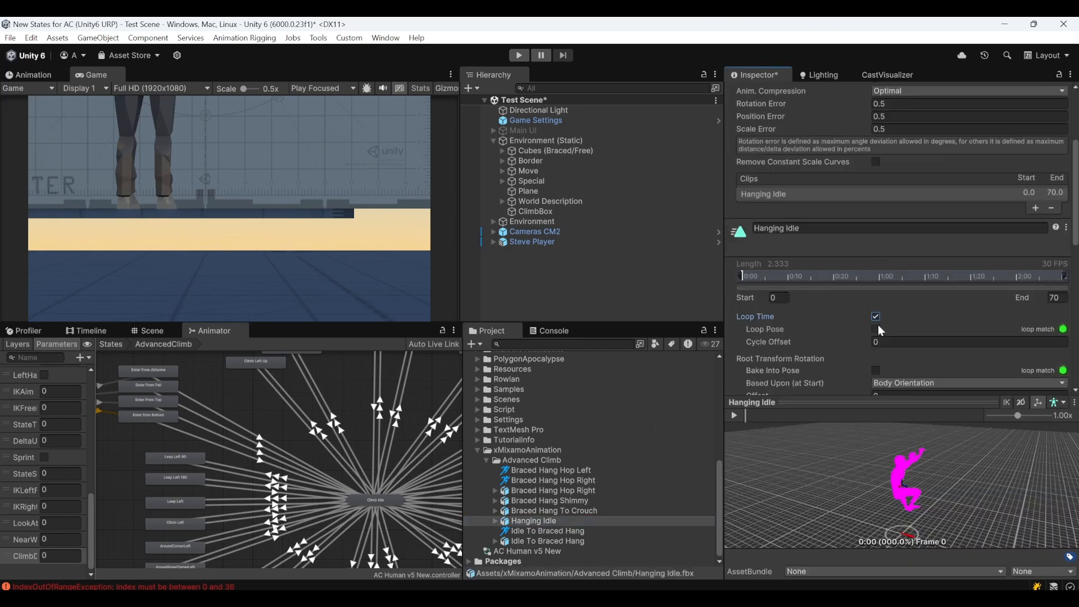
left_click(876, 316)
scroll(877, 326, "down", 10)
left_click(1057, 326)
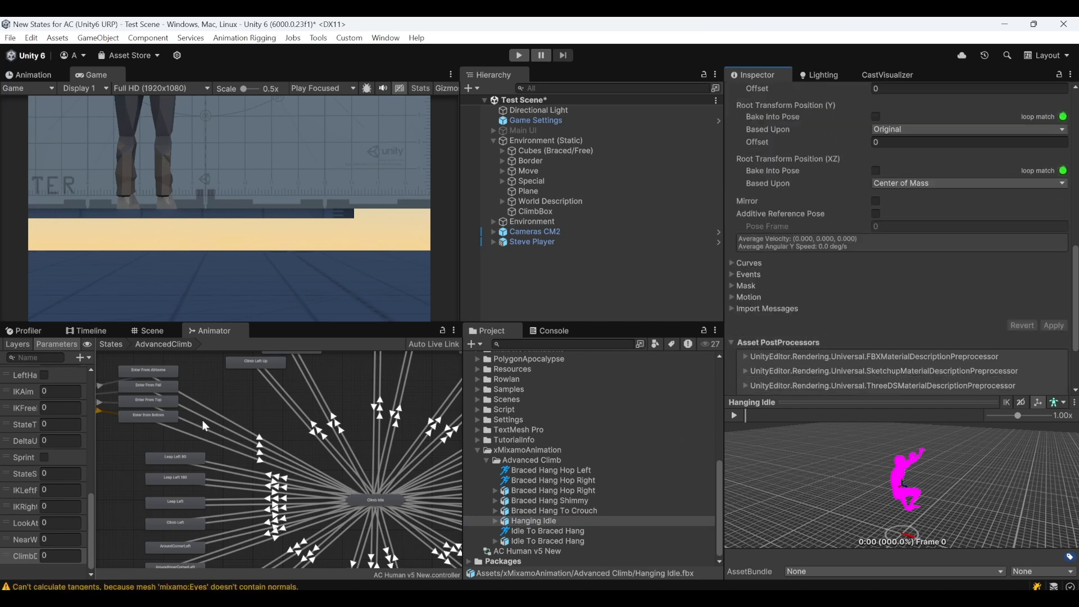
Enable Debug on the Match Transform Behaviours of the Enter from Bottom, Leap Left and Leap Right states
left_click(167, 418)
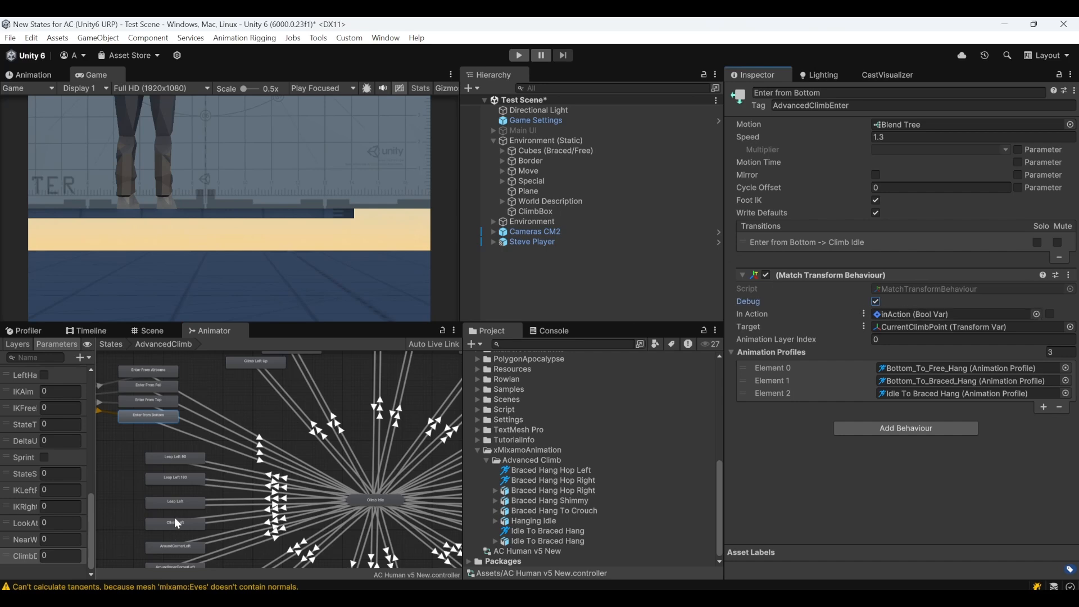
left_click(185, 506)
left_click(876, 301)
middle_click_drag(312, 458, 160, 445)
left_click(424, 490)
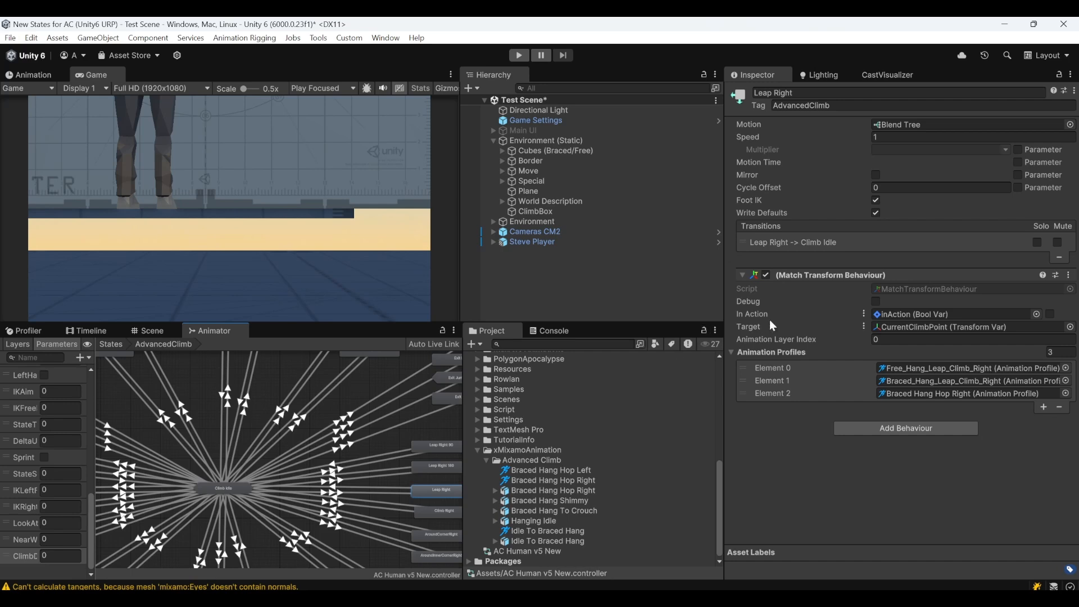
left_click(876, 302)
Clear the old console messages and deselect the Leap Right state in the AdvancedClimb graph
left_click(549, 331)
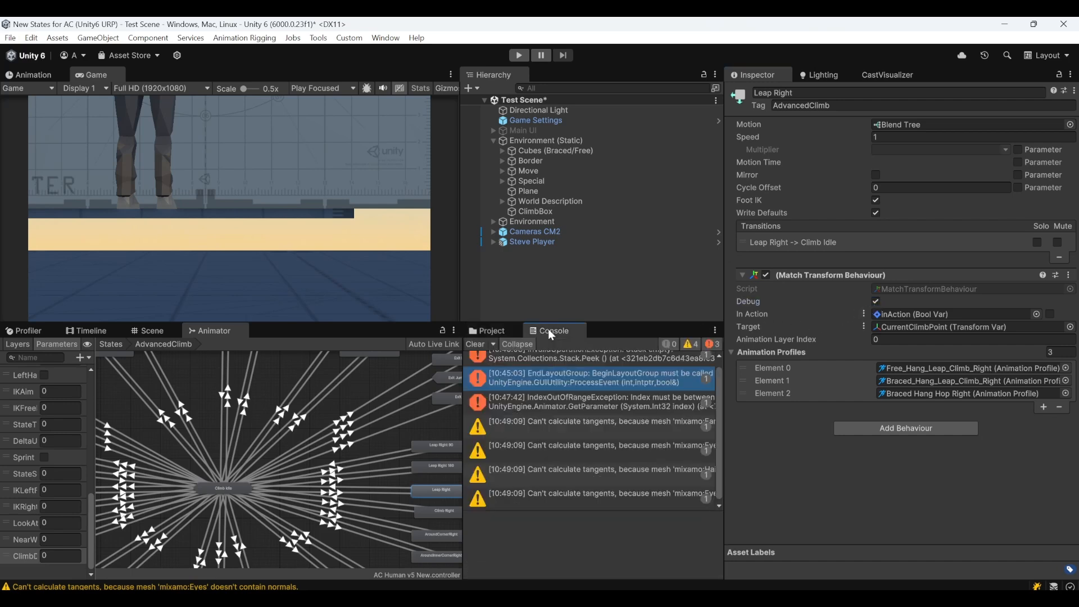
left_click(475, 344)
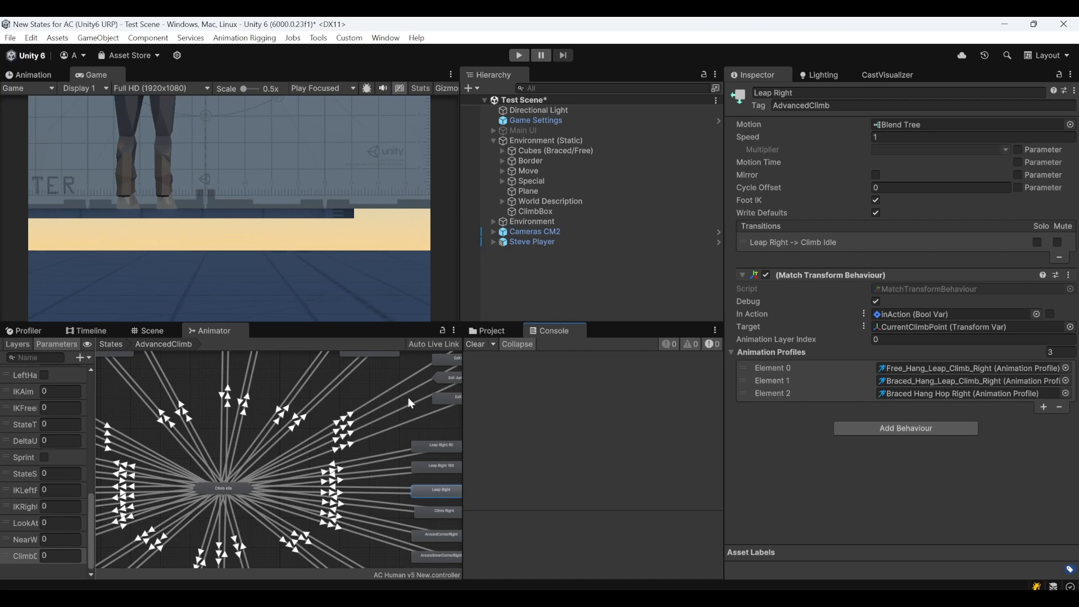
middle_click_drag(137, 397, 295, 476)
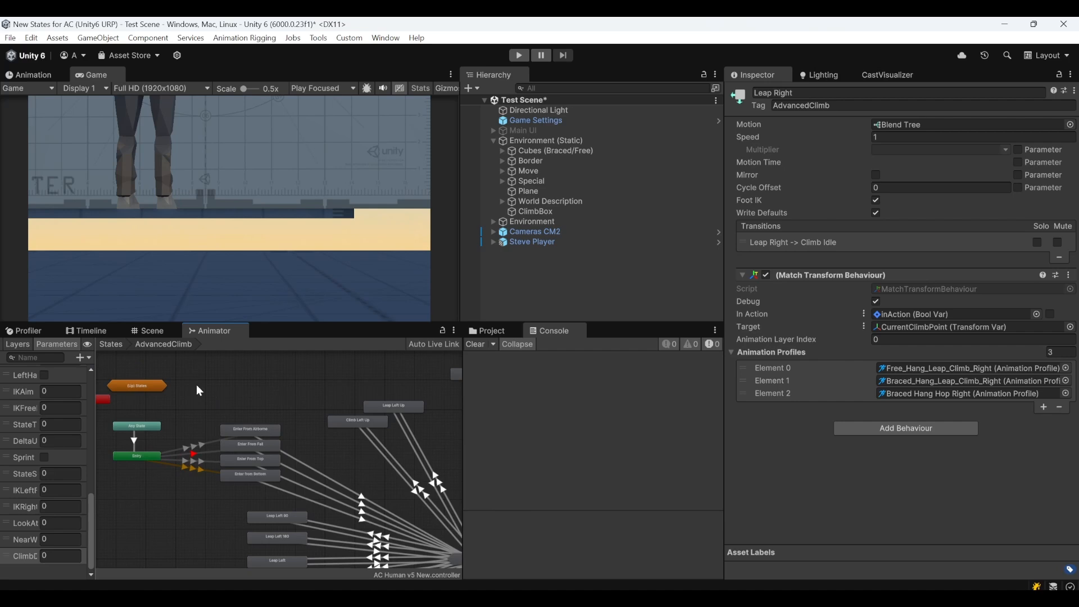
left_click(257, 403)
Play-test the scene with a cleared console, moving the character to the wall and jumping to climb, and stop play mode
left_click(516, 56)
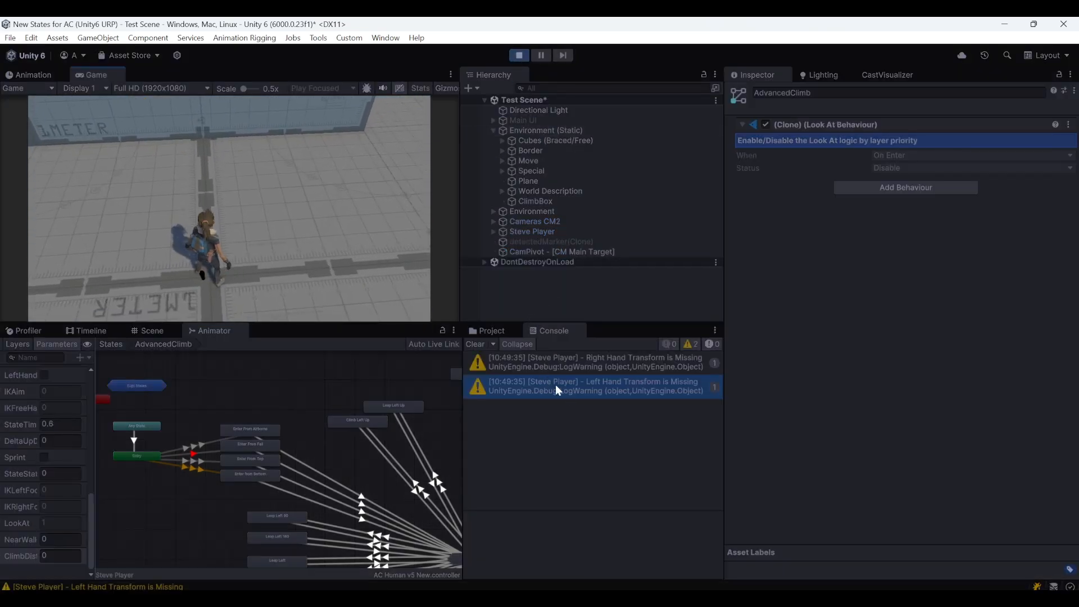
left_click(574, 367)
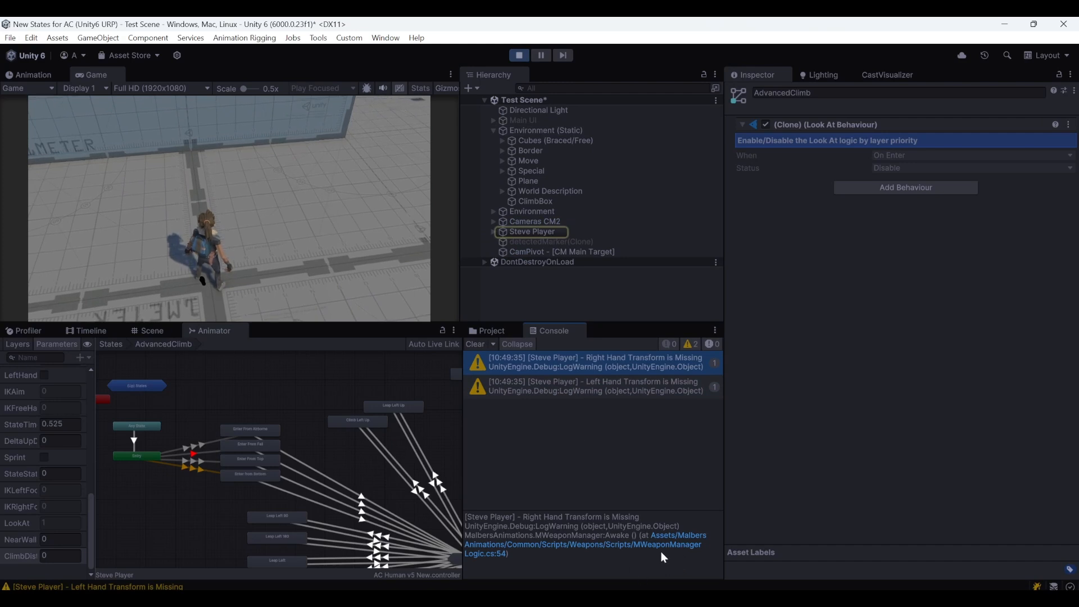
left_click(475, 344)
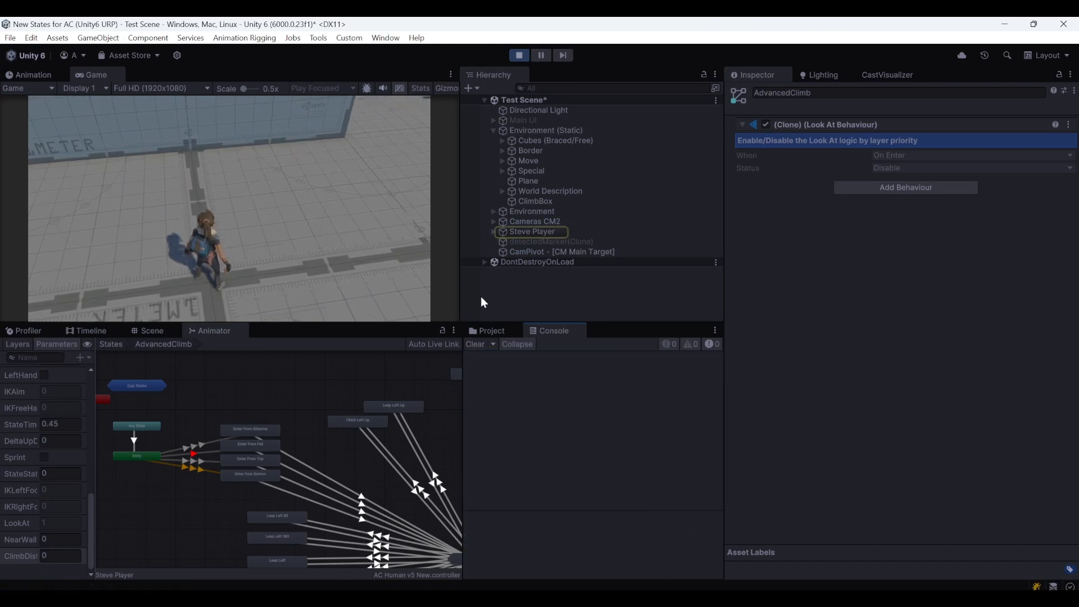
left_click(232, 178)
key("w")
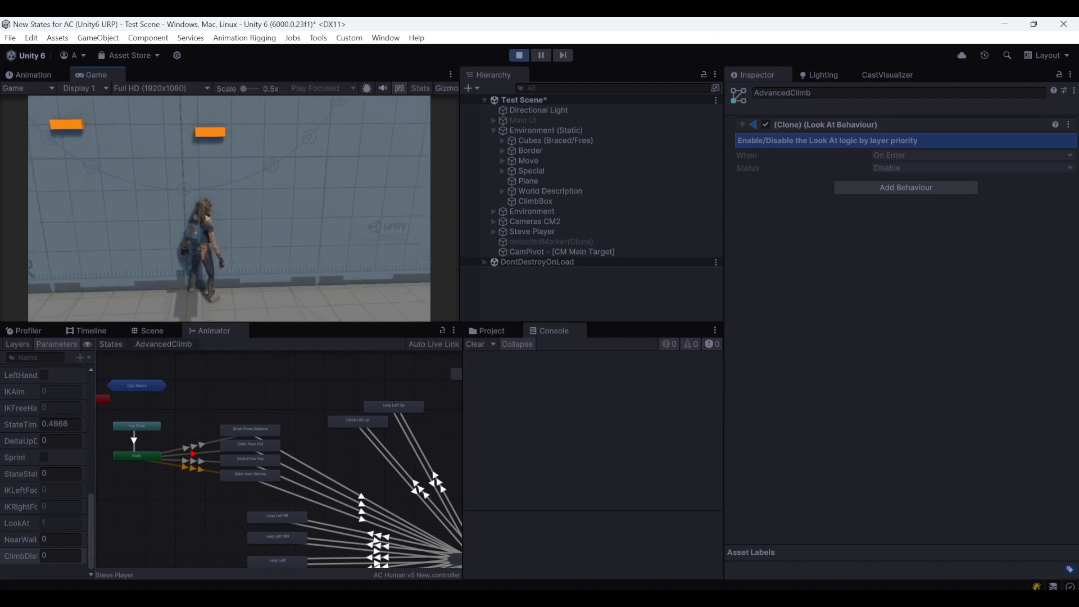
key("space")
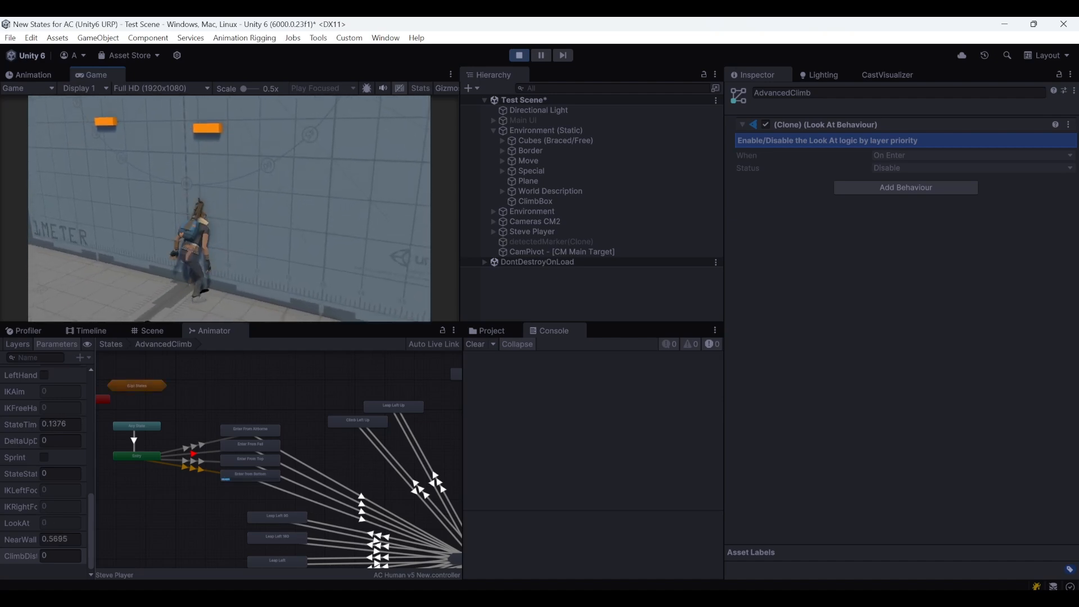
key("Escape")
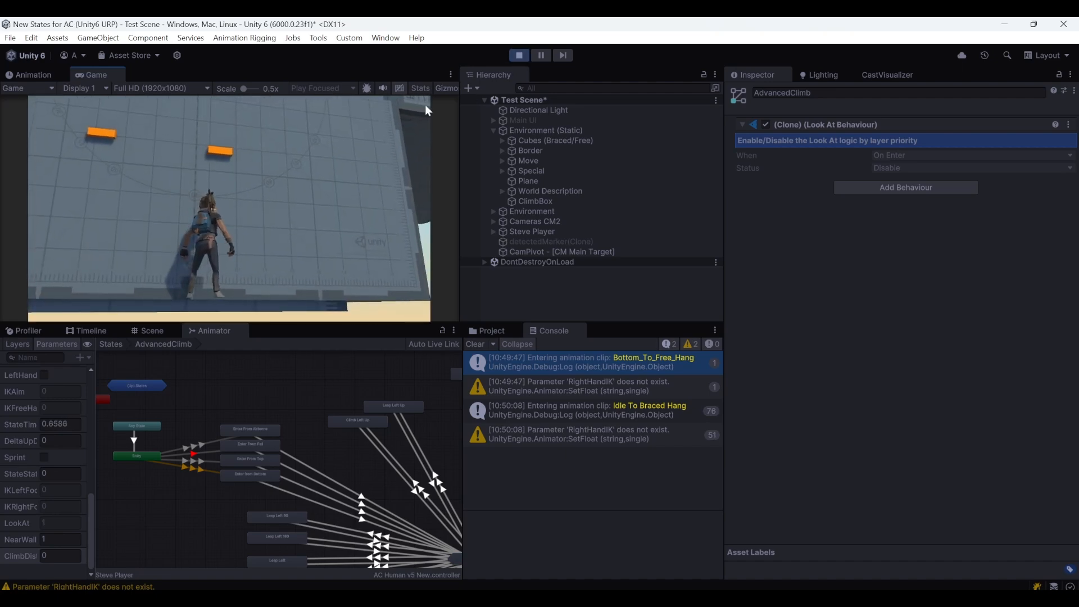
left_click(519, 55)
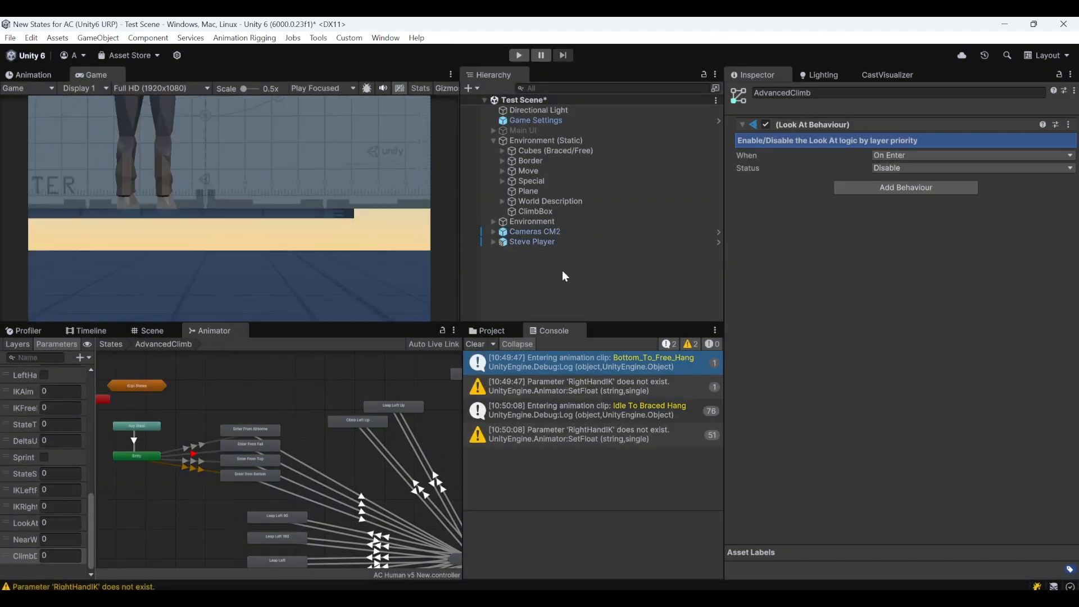
Add a Float animator parameter named RightHandIK, copying the name from the console warning, and widen the parameter list
left_click(579, 386)
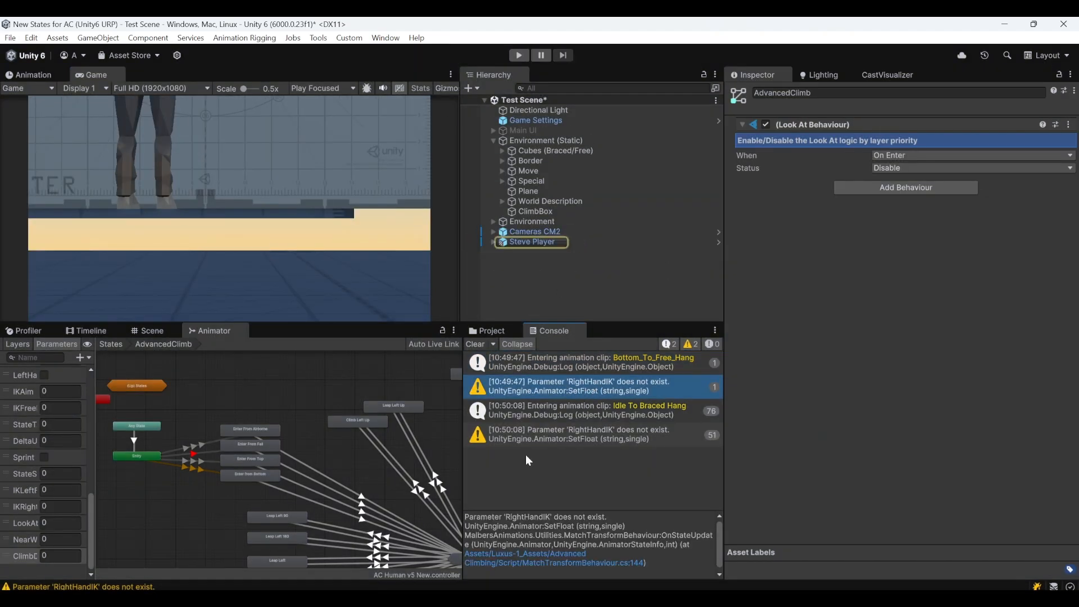
double_click(507, 518)
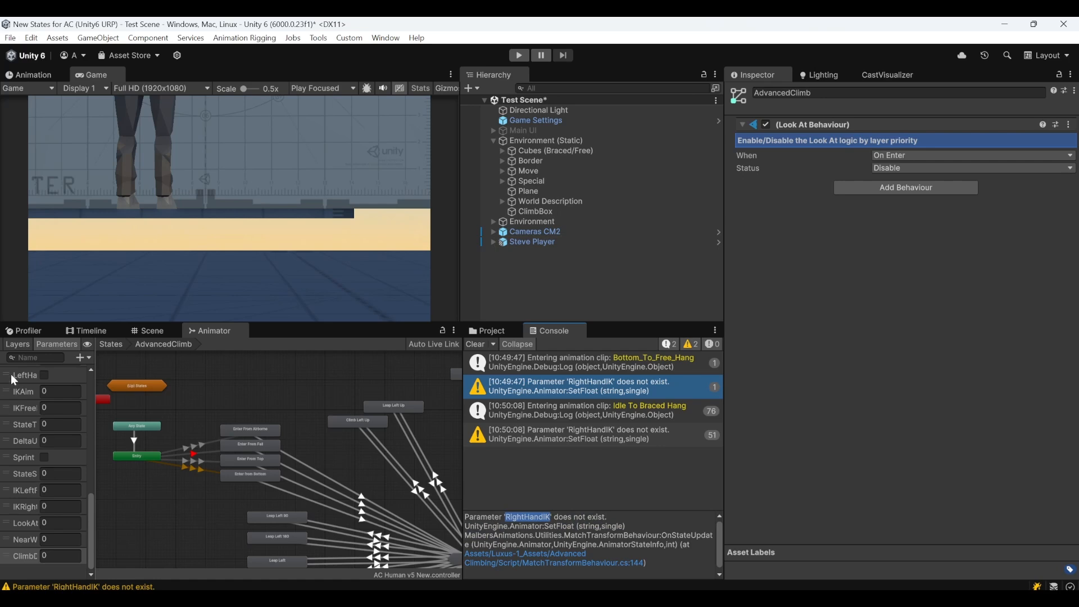
left_click(81, 357)
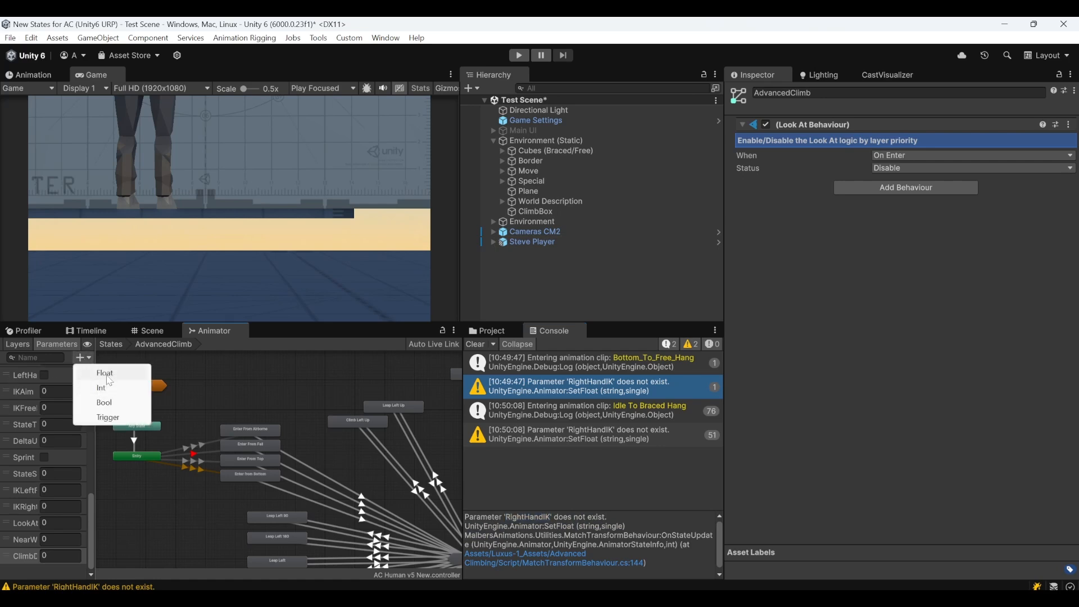
left_click(110, 374)
type("RightHandIK")
key("Return")
left_click_drag(93, 571, 157, 570)
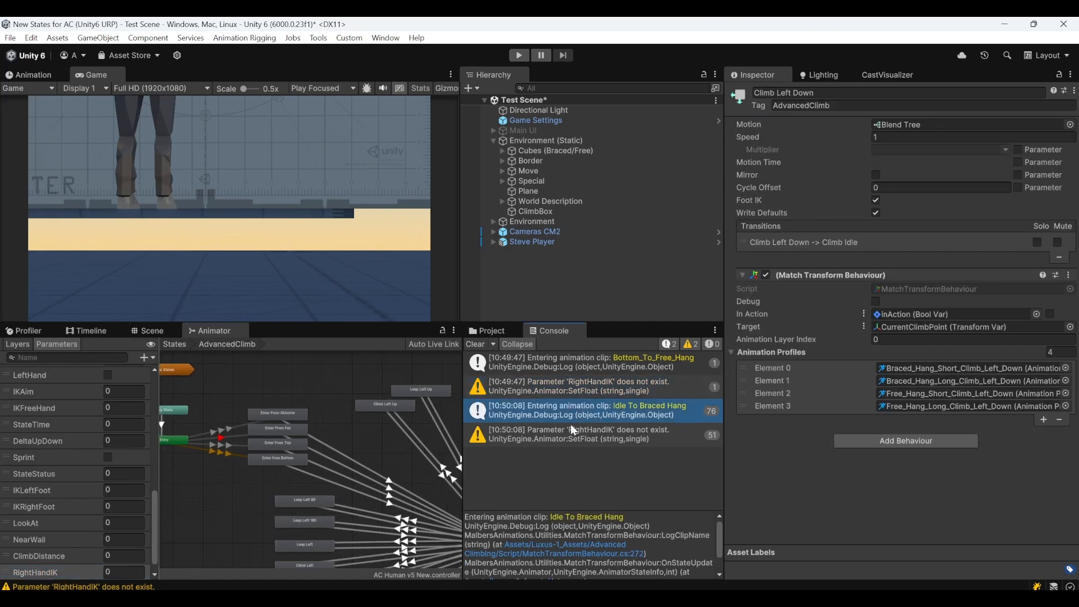
Review the console entries for the Bottom_To_Free_Hang and Idle To Braced Hang clips and the animator's climb states
left_click(570, 438)
left_click(620, 363)
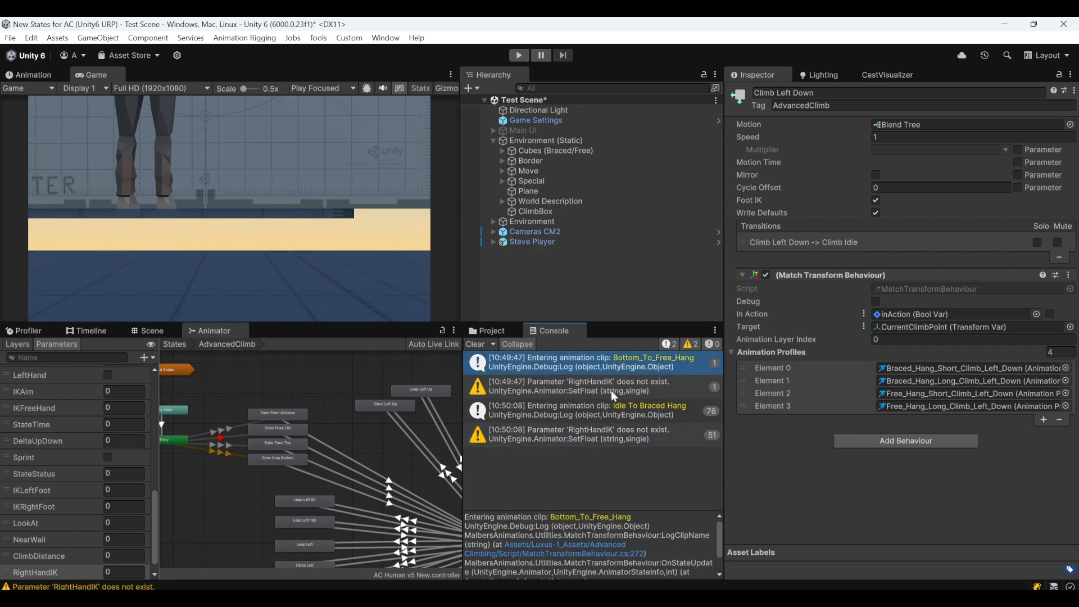
left_click(593, 414)
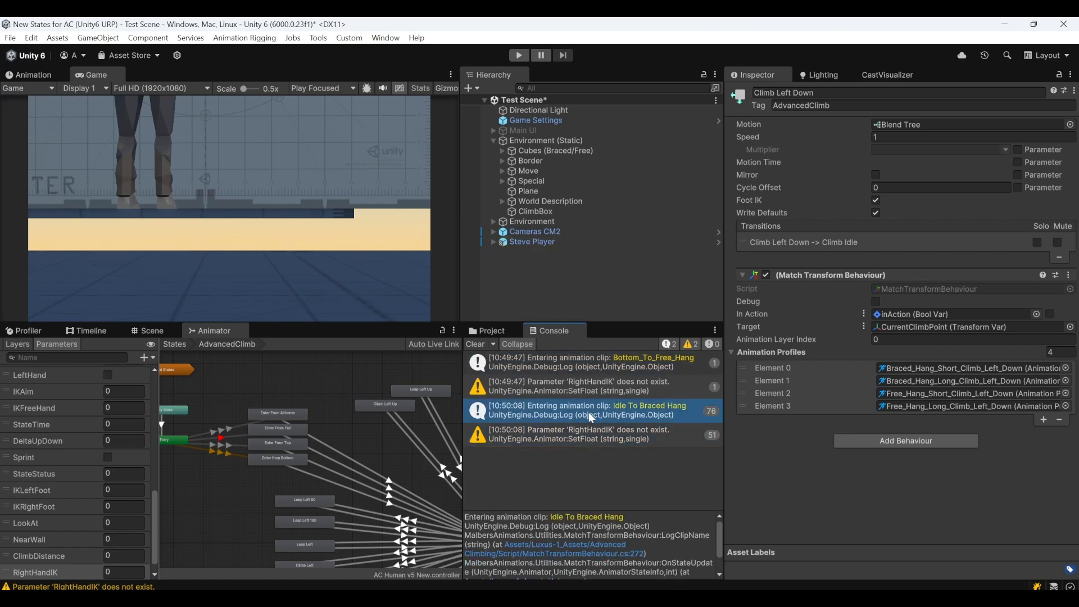
middle_click_drag(376, 450, 336, 450)
middle_click_drag(406, 437, 257, 400)
middle_click_drag(383, 470, 385, 490)
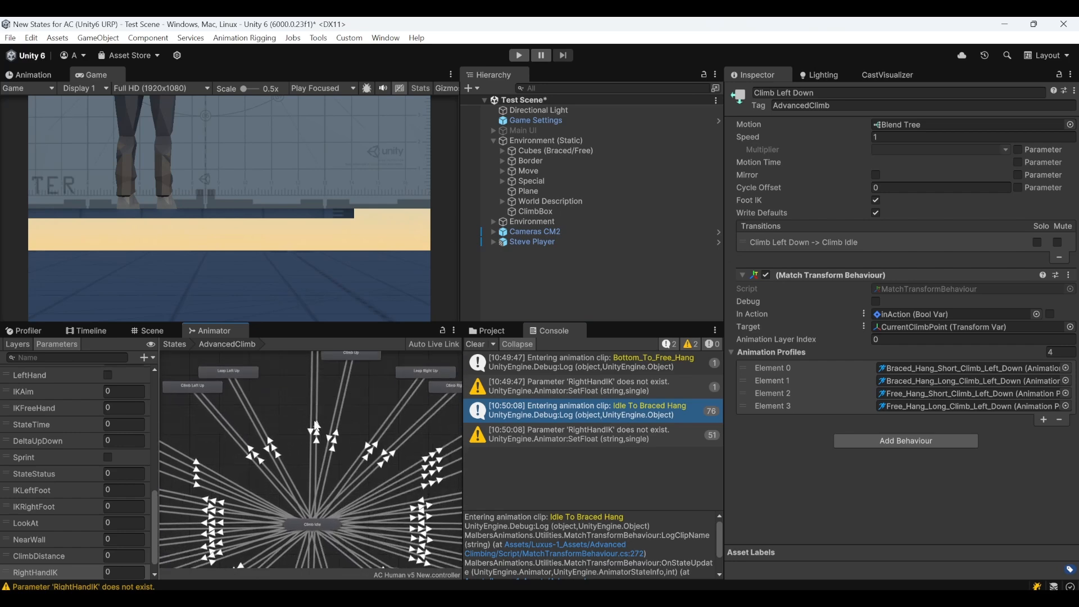
Enable Ignore Climbpoint Check in the Ledge Presence detection settings of Steve Player's AdvancedClimb state, clearing the console as well
left_click(546, 242)
scroll(869, 349, "down", 10)
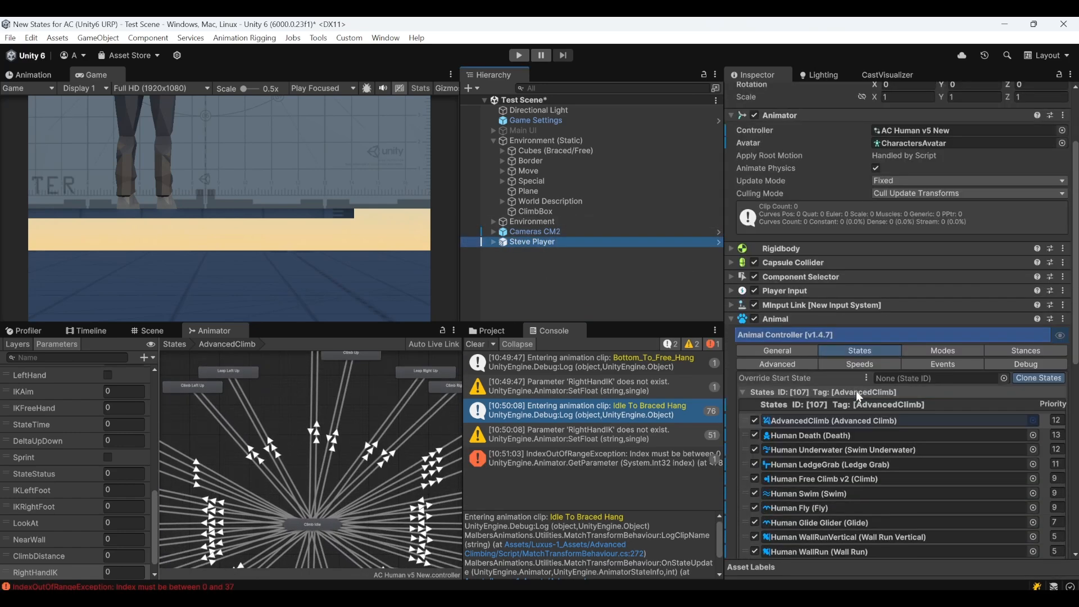
scroll(866, 359, "down", 2)
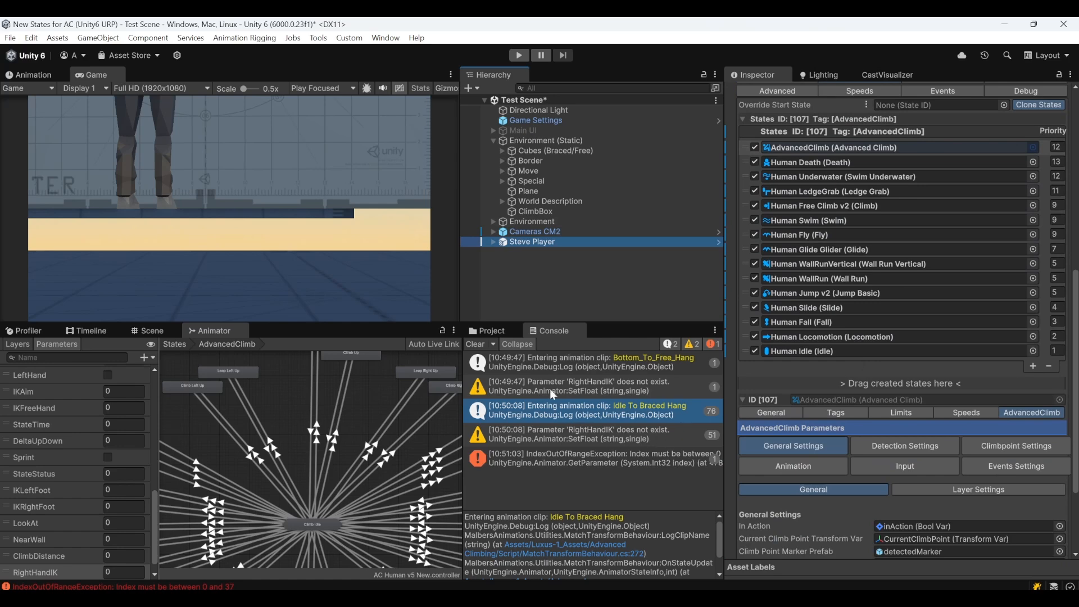
left_click(485, 348)
scroll(892, 432, "down", 3)
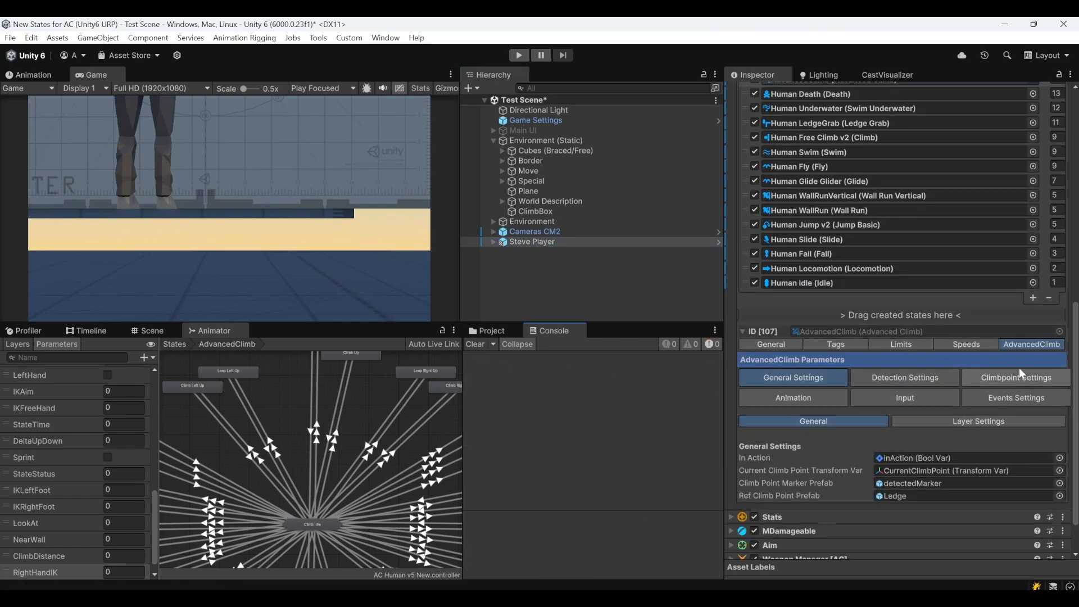
left_click(908, 375)
left_click(964, 436)
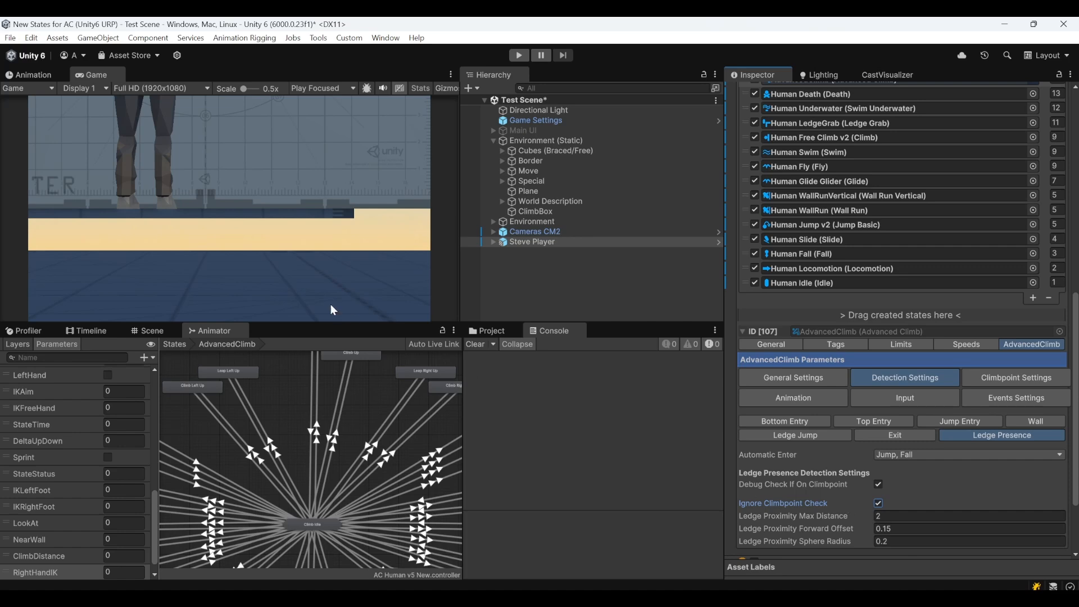
Play-test the jump onto the climbing ledge again, stop play mode and check the logged animation clips
left_click(518, 55)
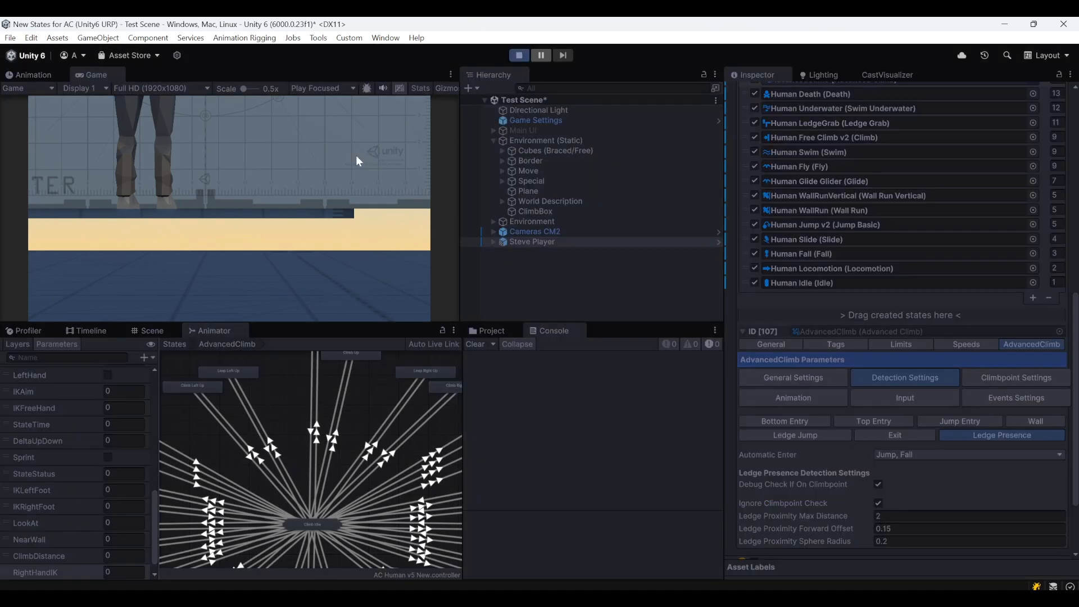
key("w")
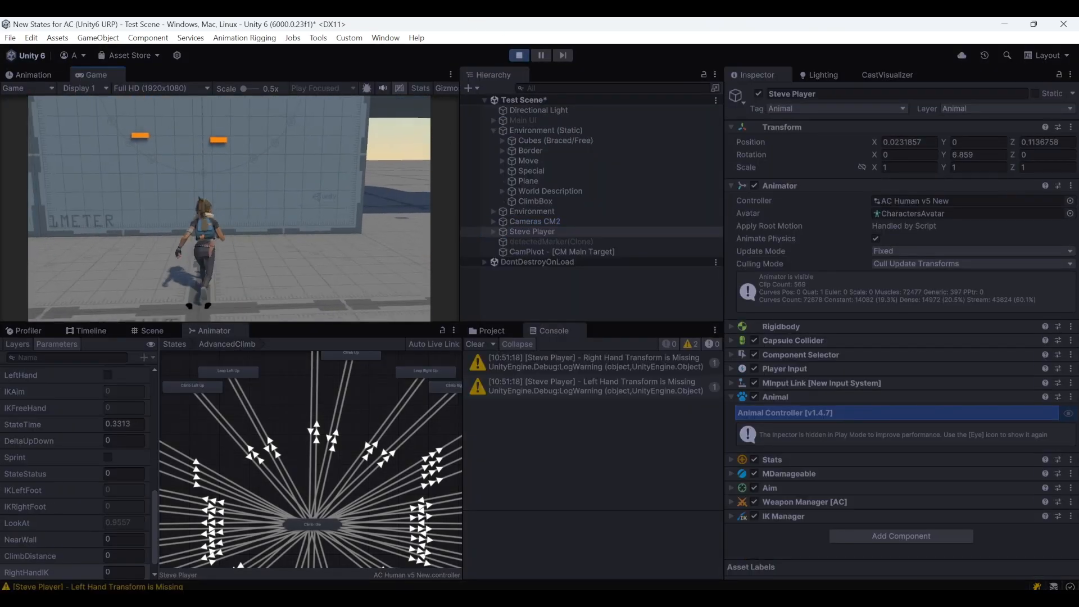
key("space")
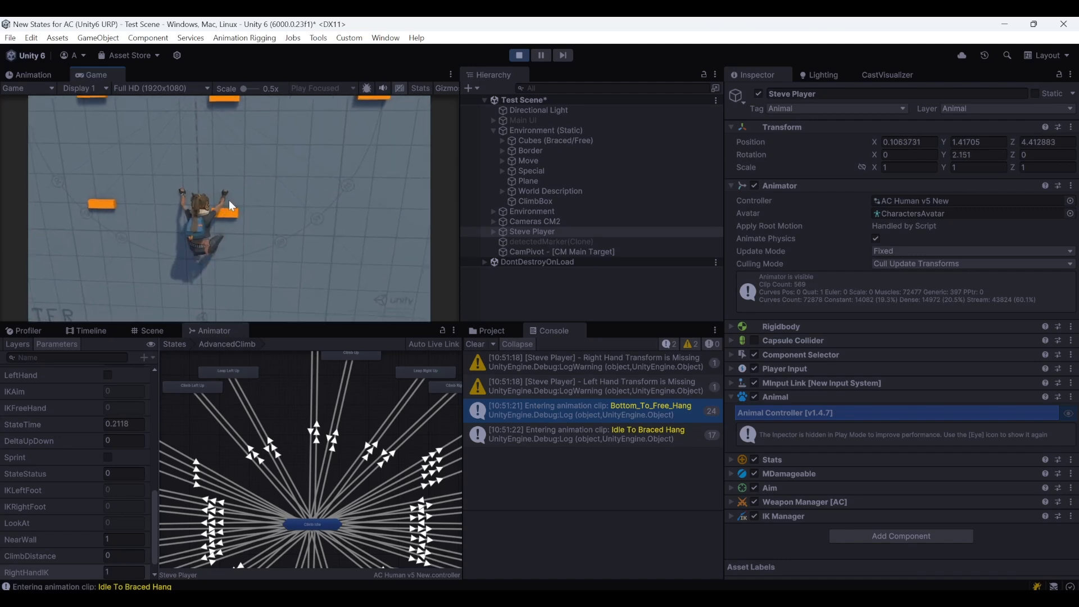
left_click(519, 54)
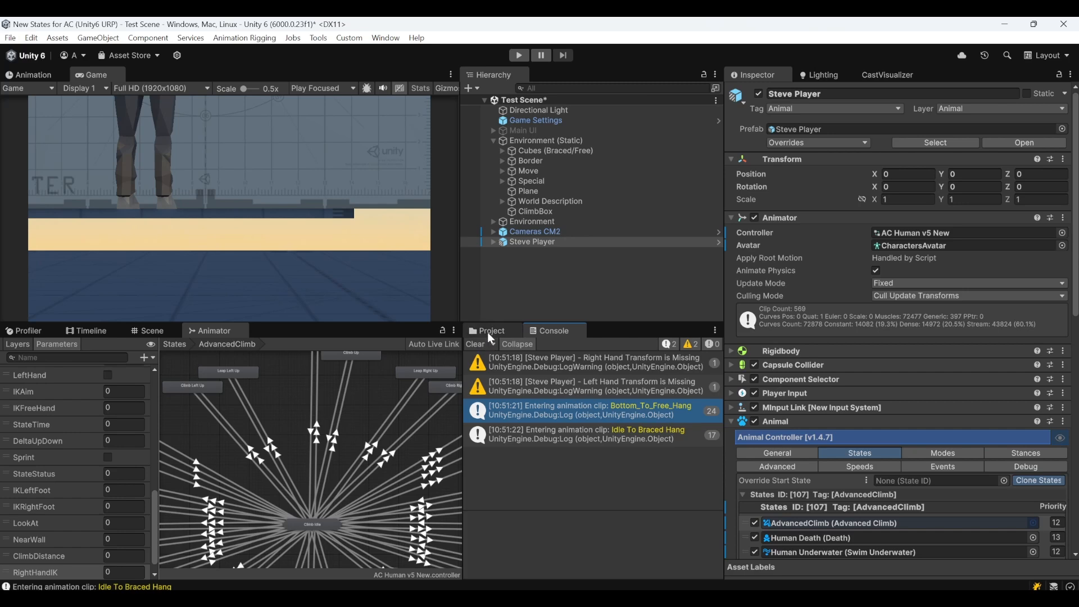
left_click(585, 434)
Base the Hanging Idle clip's Root Transform Position (Y) upon Feet and apply the import settings
scroll(557, 450, "down", 2)
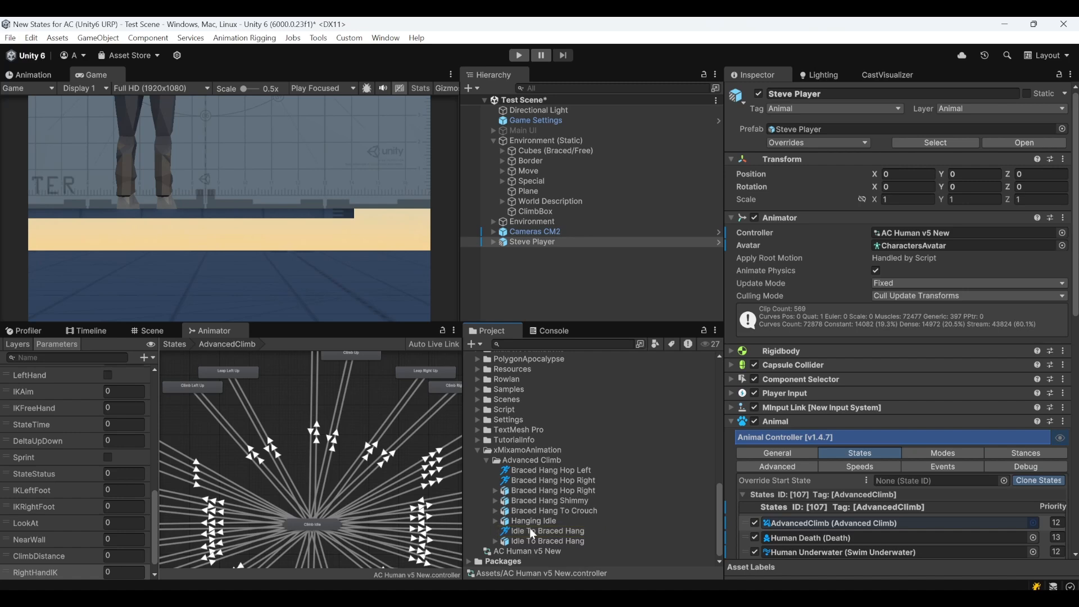
left_click(531, 500)
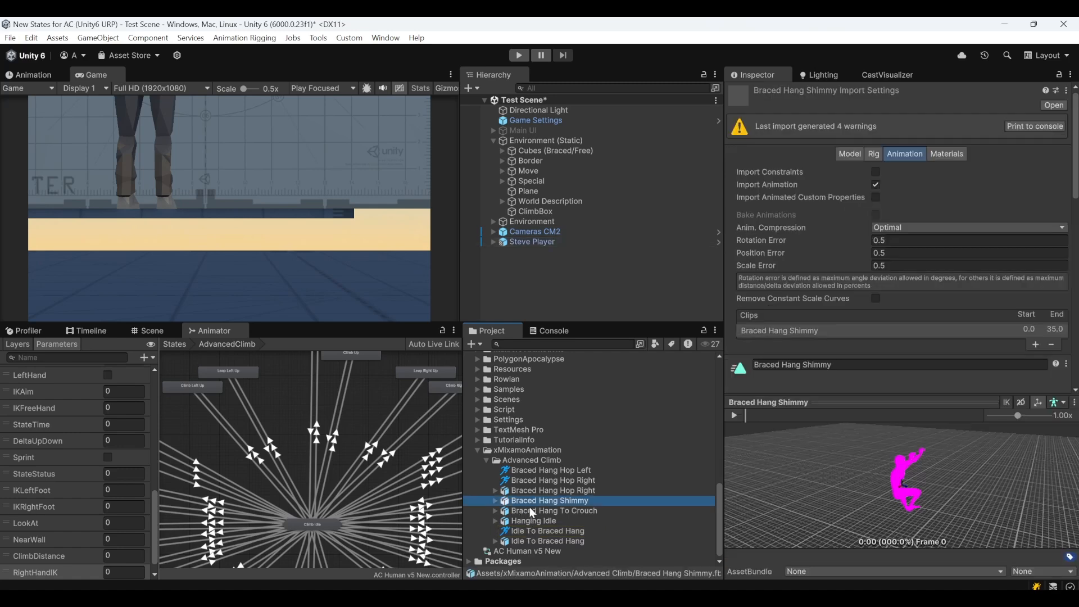
left_click(537, 519)
scroll(867, 265, "down", 10)
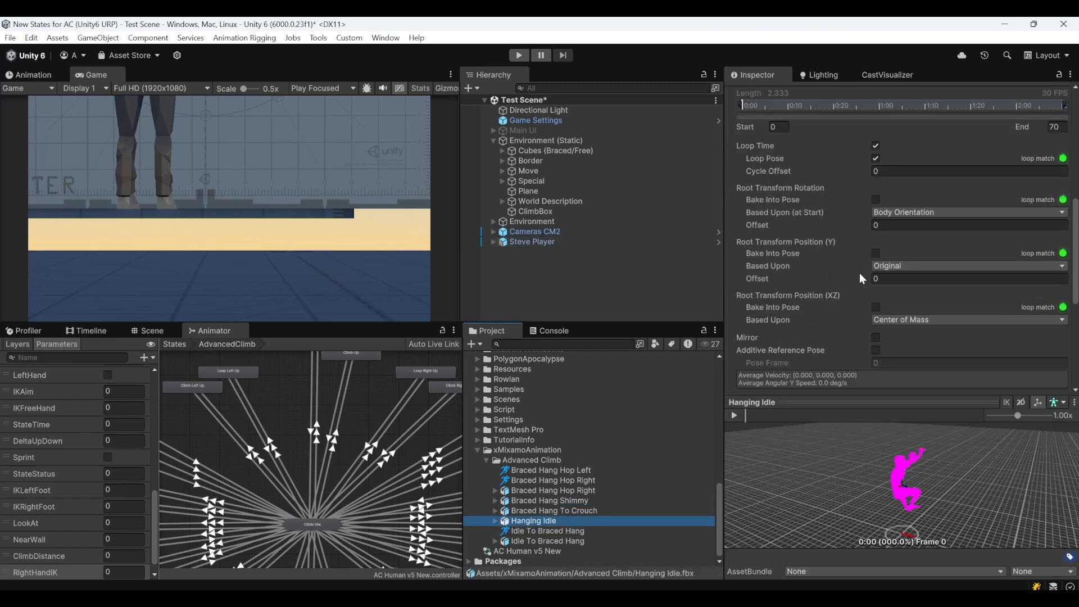
scroll(826, 253, "up", 2)
left_click_drag(767, 210, 780, 210)
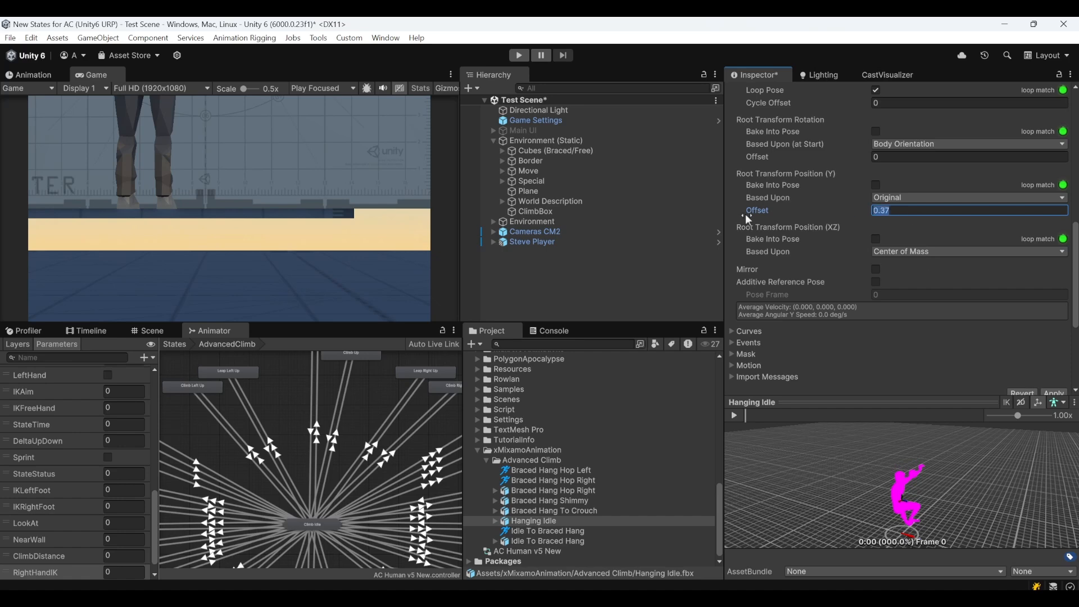
left_click(933, 198)
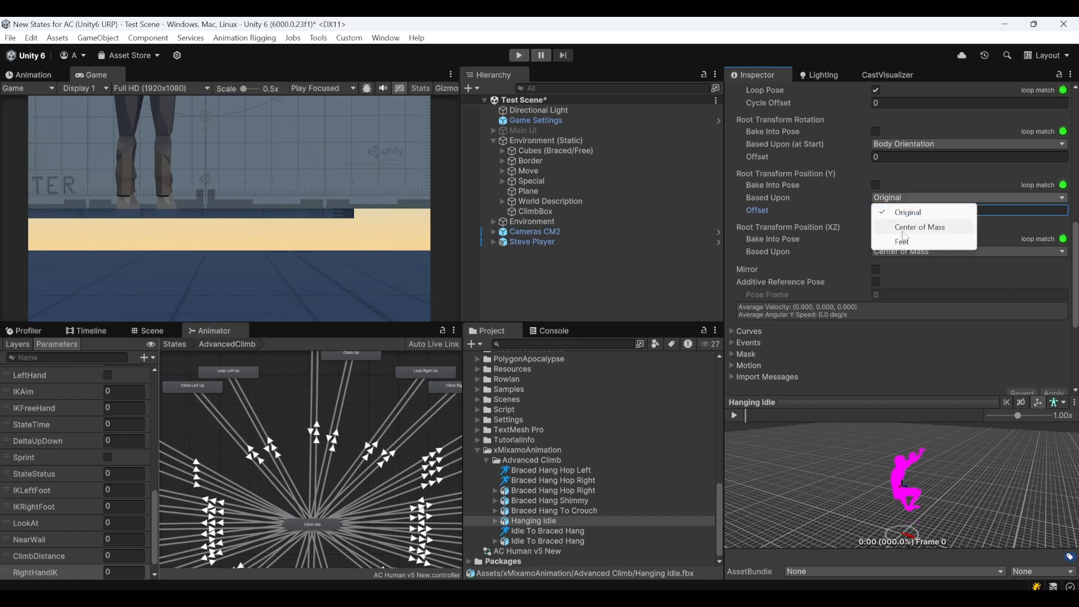
left_click(942, 235)
scroll(956, 253, "down", 2)
left_click(1057, 327)
scroll(939, 277, "up", 2)
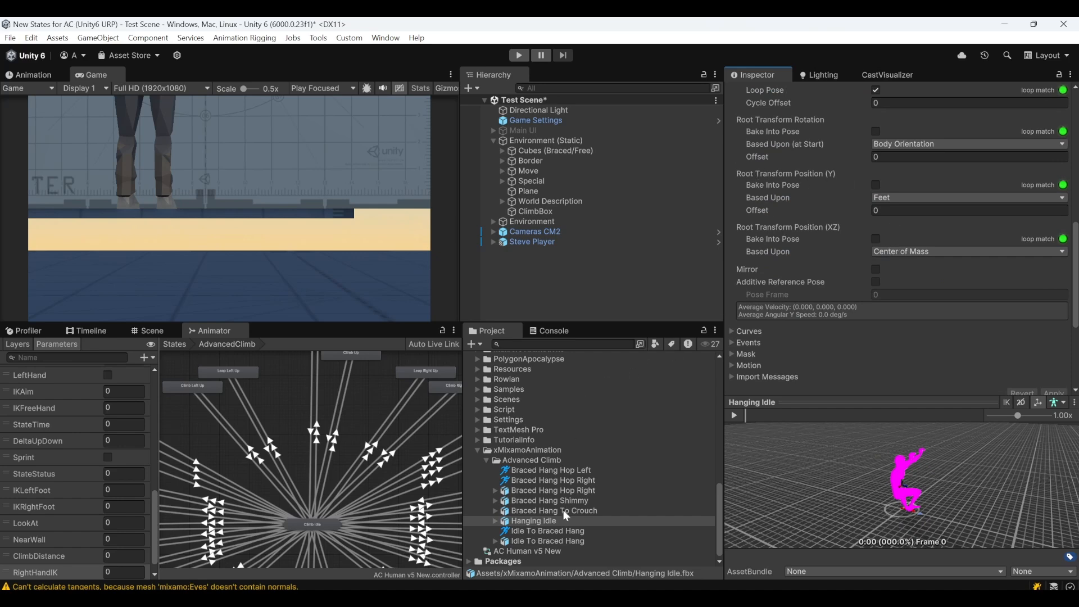
Base the Idle To Braced Hang clip's Root Transform Position (Y) upon Feet and apply the import settings
left_click(532, 541)
left_click(934, 206)
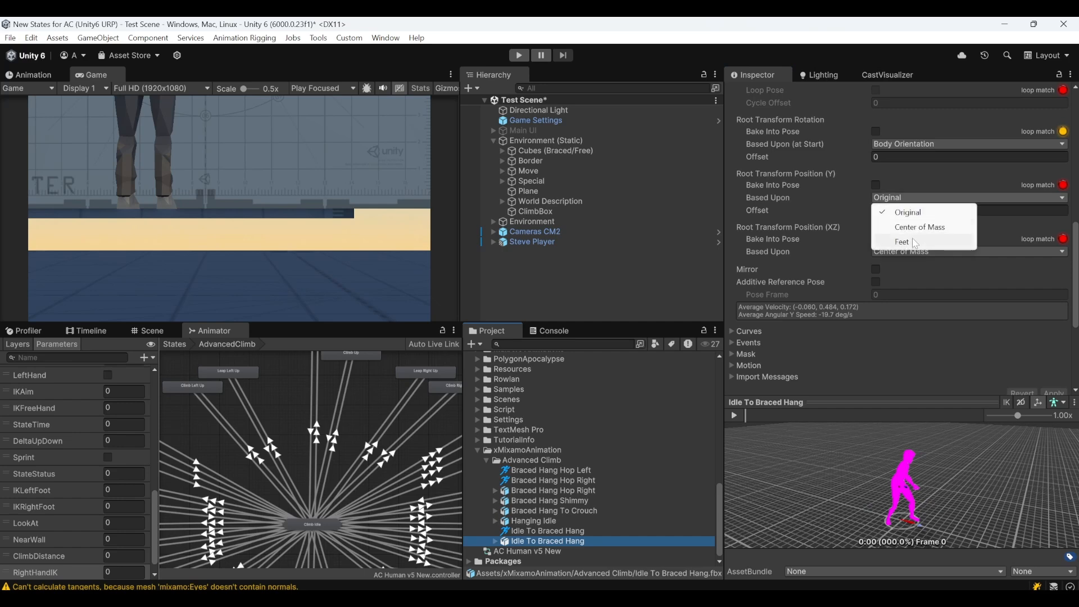
left_click(933, 236)
scroll(1017, 323, "down", 3)
left_click(1054, 296)
Base the Braced Hang Hop Right clip's Root Transform Position (Y) upon Feet and apply the import settings
left_click(535, 490)
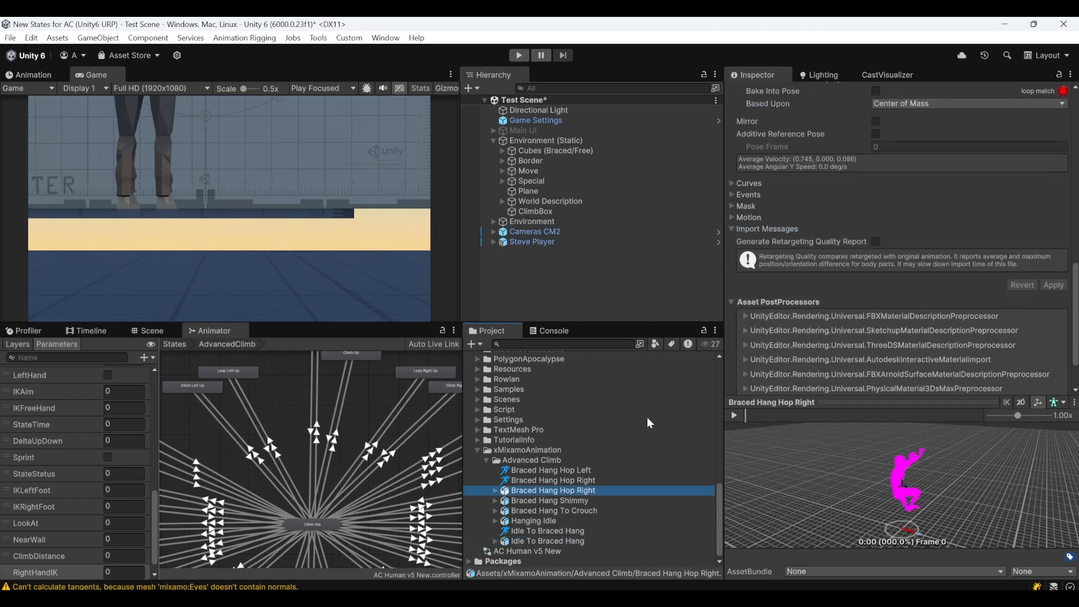
scroll(910, 194, "up", 3)
left_click(910, 151)
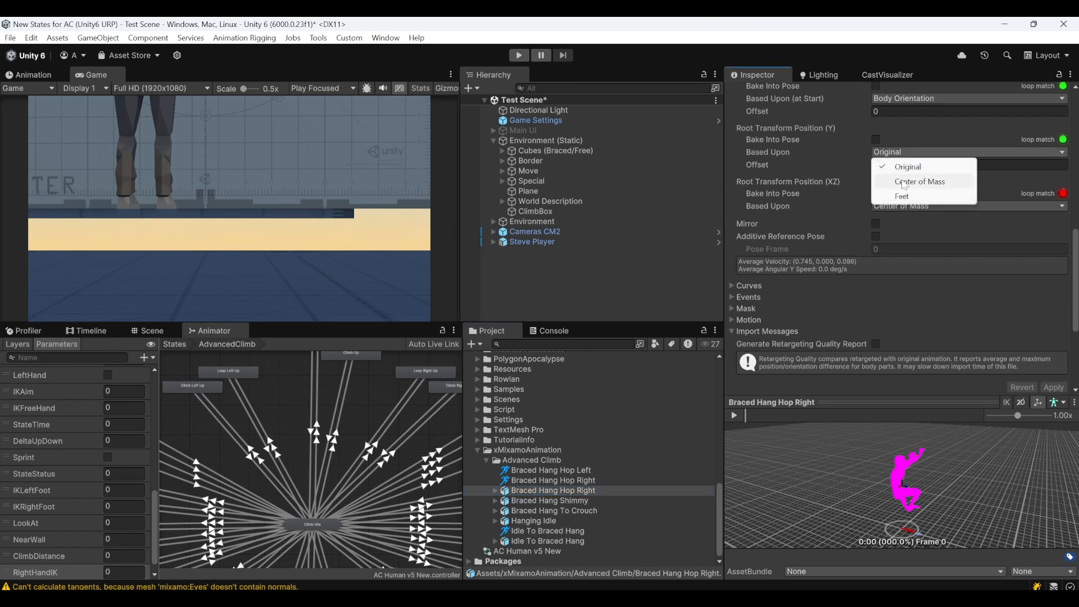
left_click(911, 195)
left_click(1054, 388)
Base the mirrored Braced Hang Hop Left clip's Root Transform Position (Y) upon Feet and apply the import settings
scroll(819, 192, "up", 6)
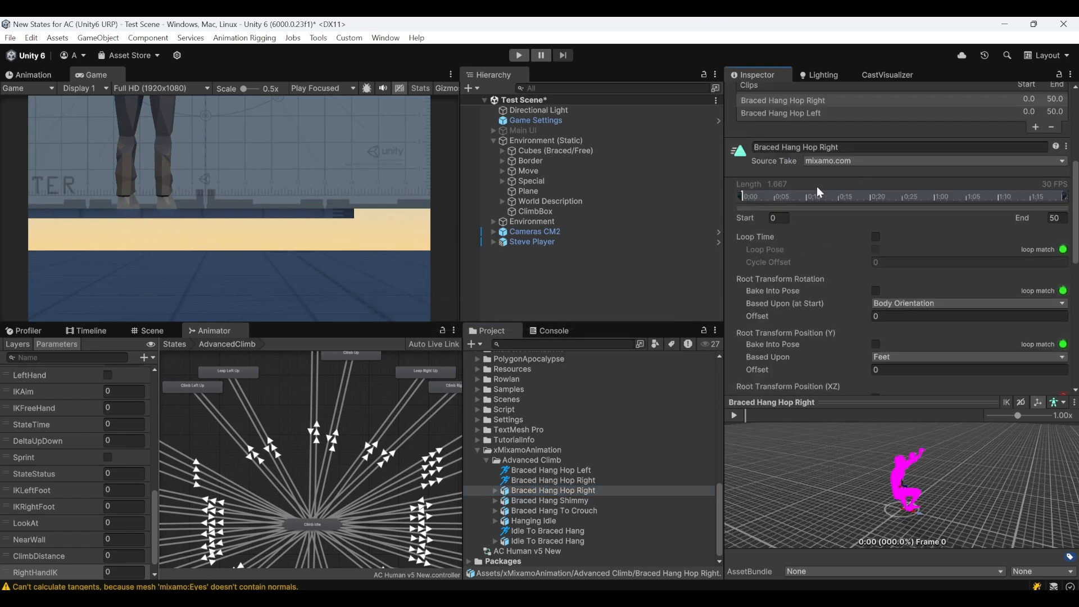
left_click(812, 113)
scroll(900, 169, "down", 3)
left_click(911, 255)
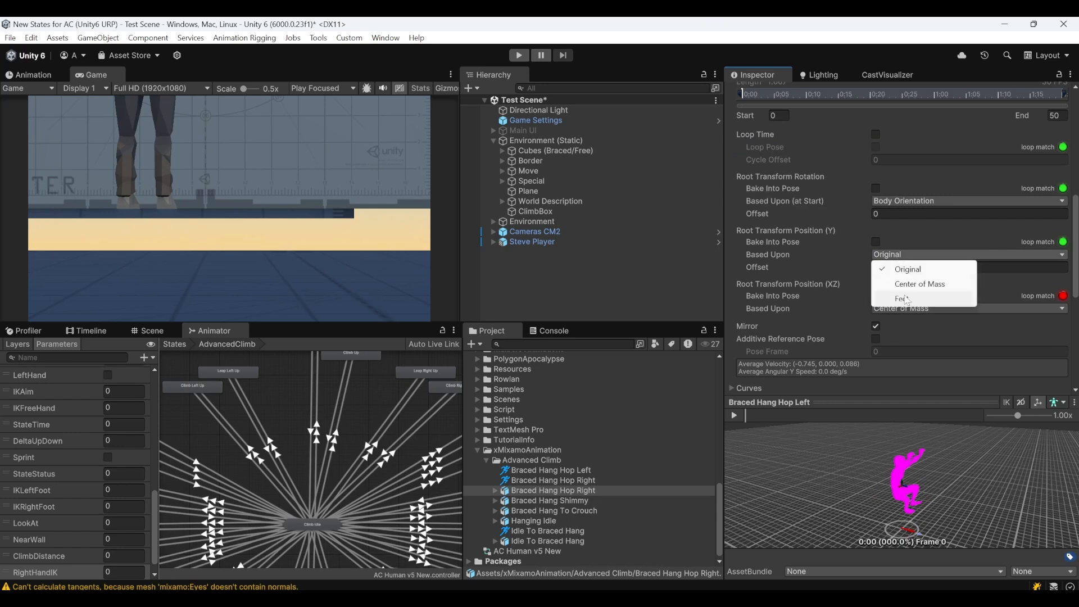
left_click(902, 298)
scroll(1062, 341, "down", 3)
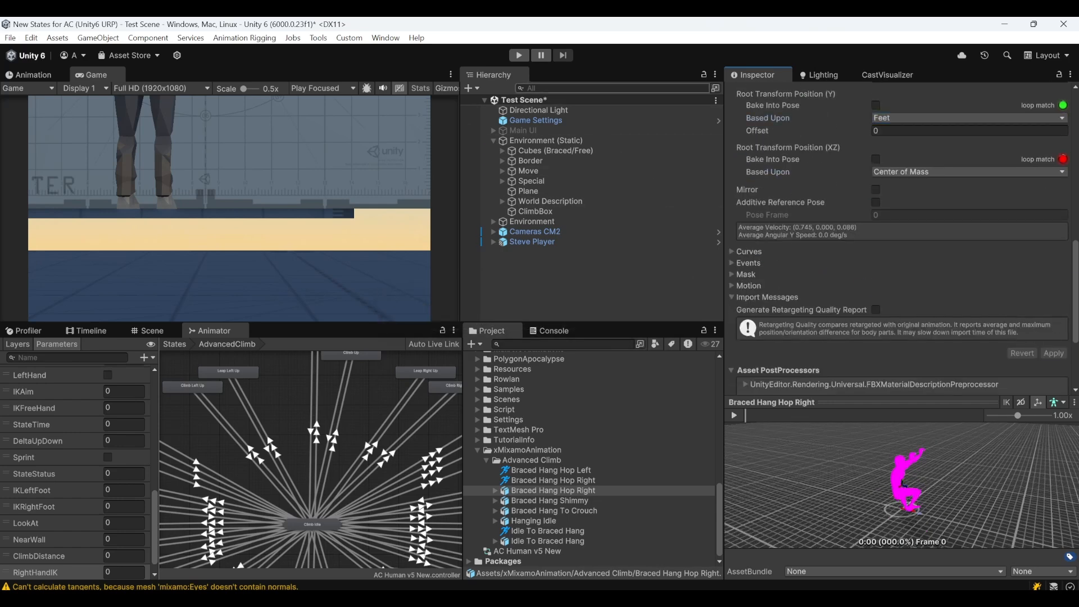
Play-test the jump onto the climbing ledge, inspect the logged Idle To Braced Hang clip entry and stop play mode
left_click(518, 55)
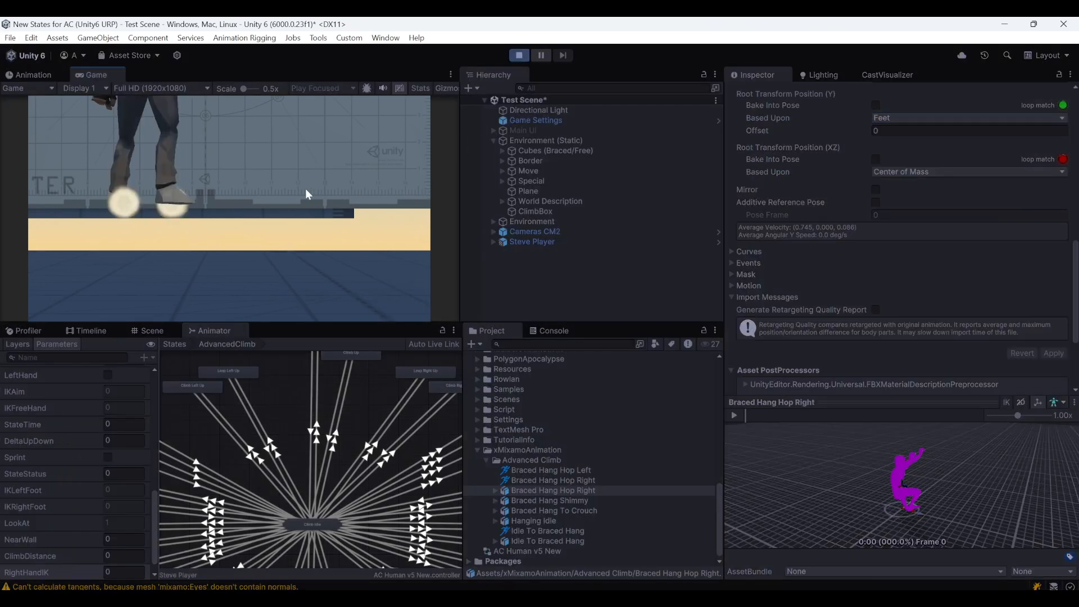
key("w")
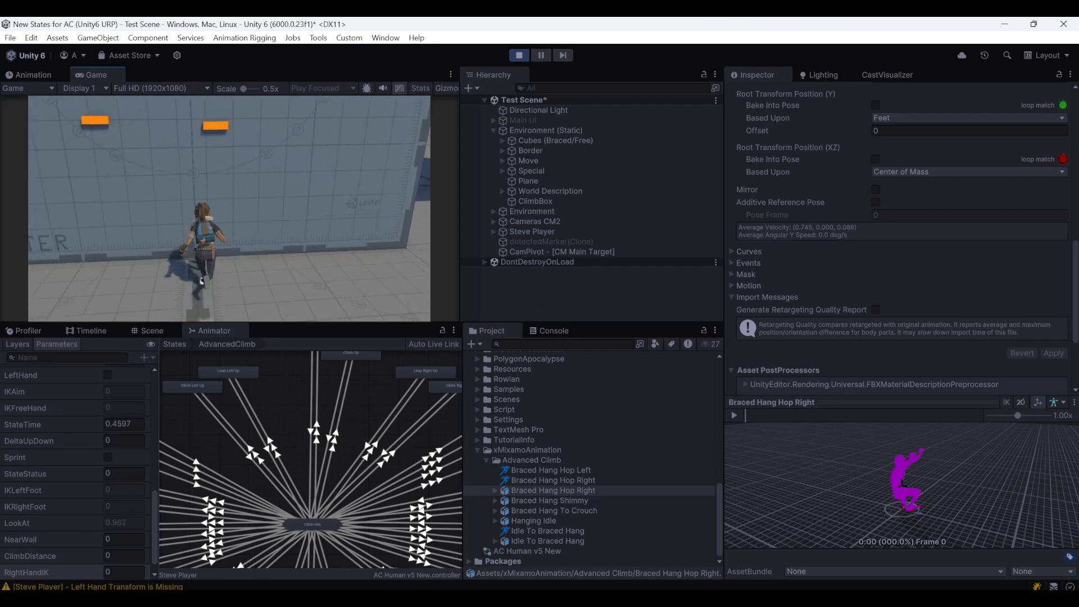
key("space")
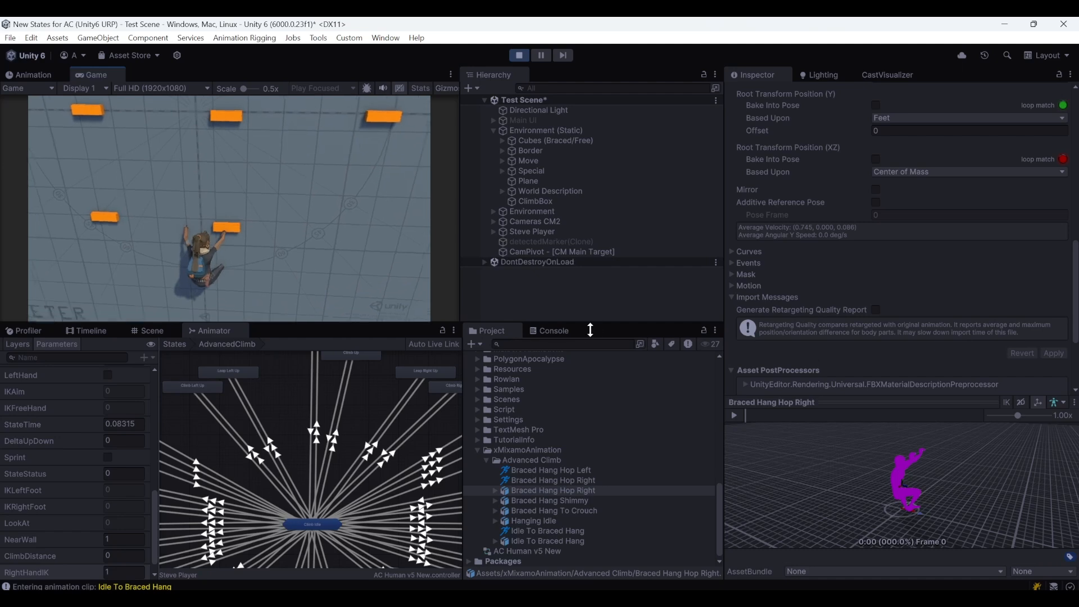
left_click(570, 335)
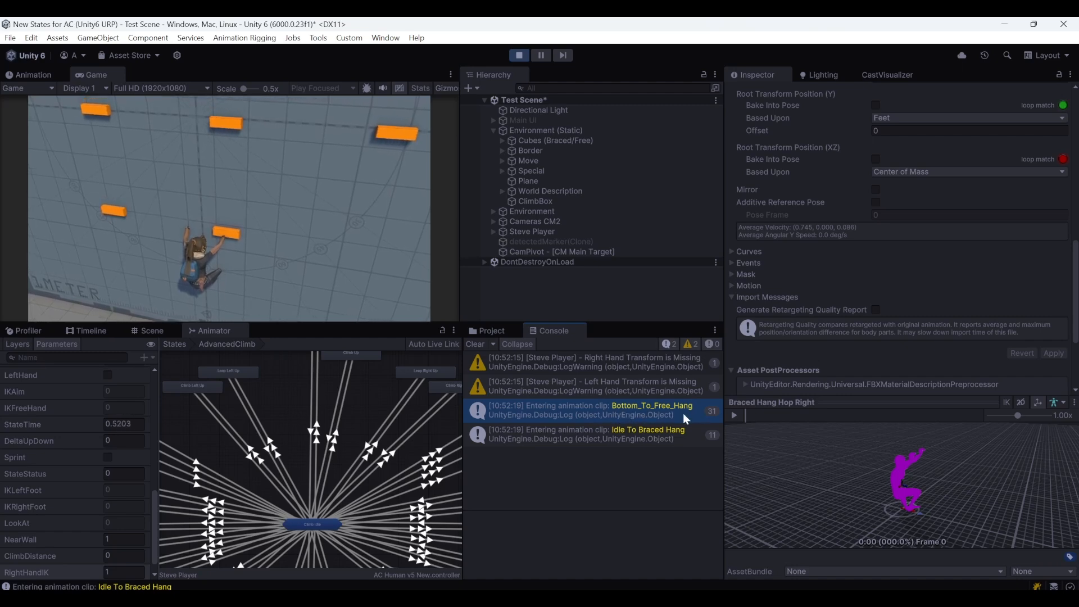
left_click(602, 436)
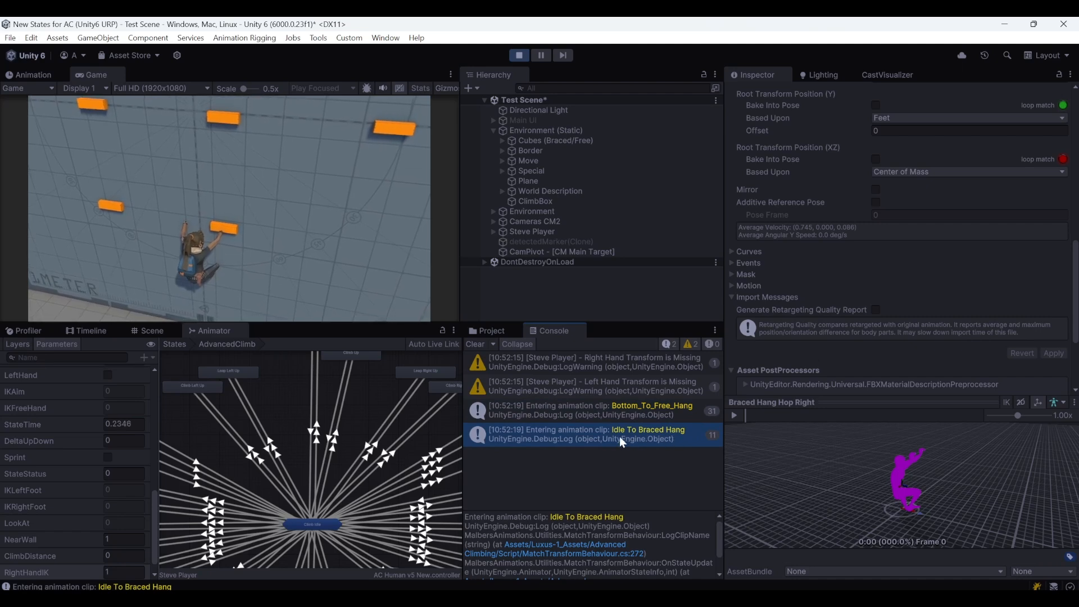
left_click(520, 56)
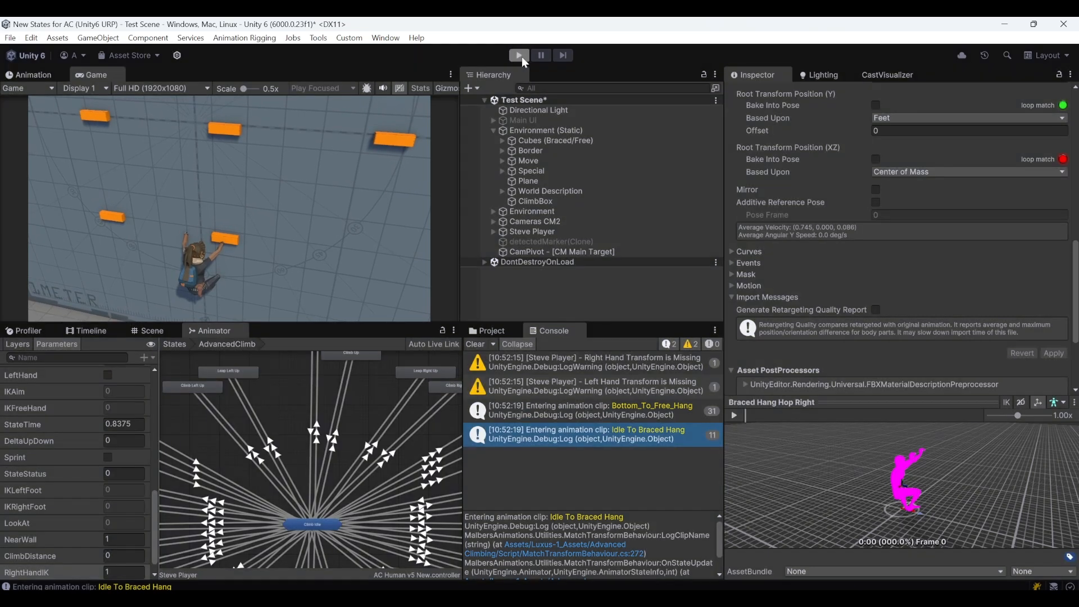
Review the Wall detection settings of Steve Player's AdvancedClimb state, including the Raycast Wall Distance
left_click(162, 332)
right_click_drag(315, 480, 266, 490)
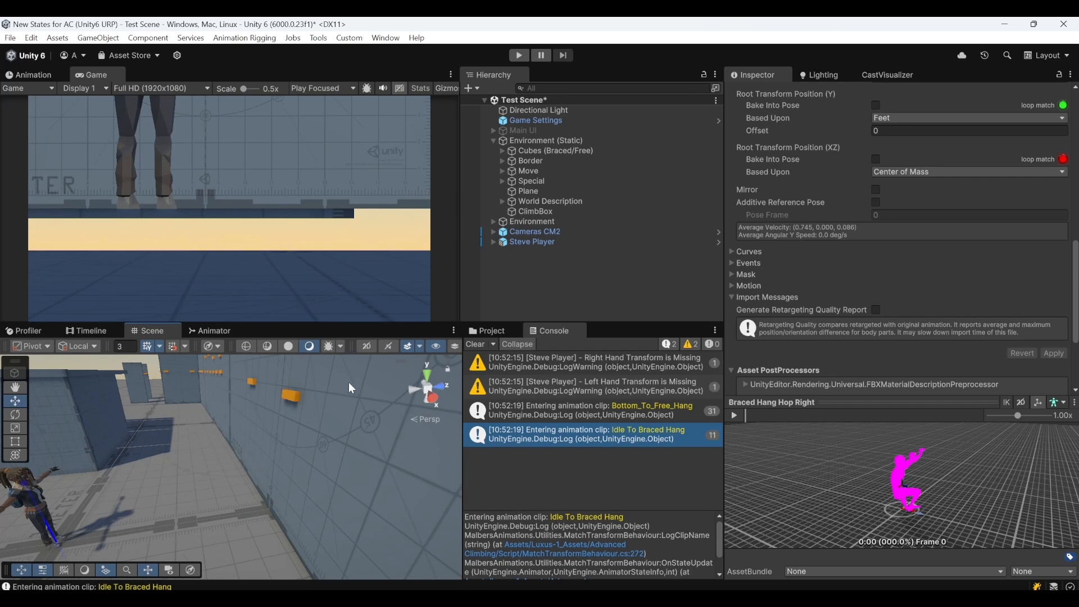
left_click(540, 239)
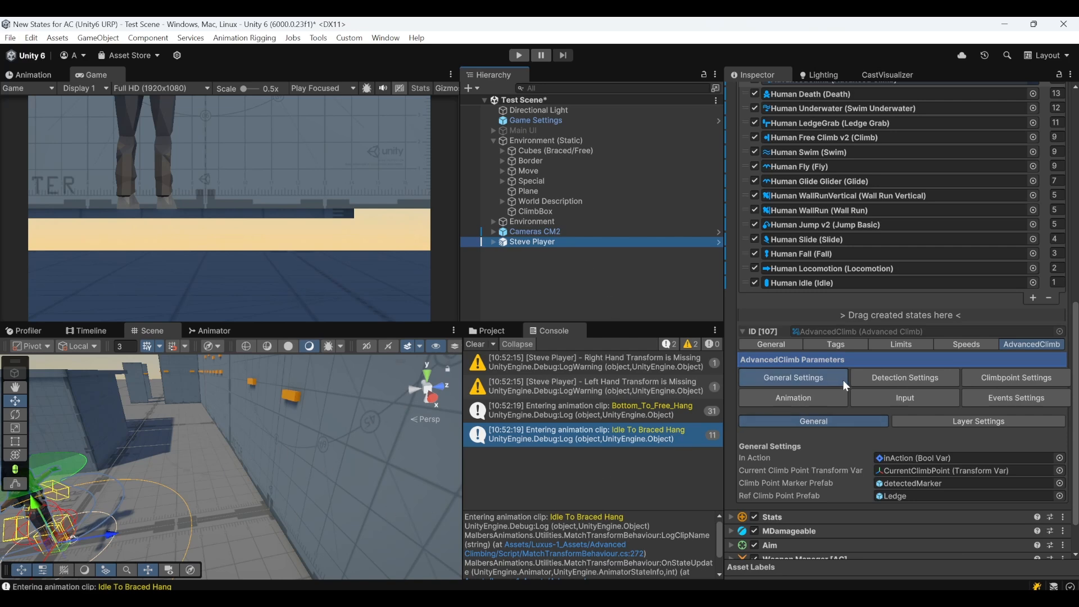
left_click(911, 375)
left_click(1020, 422)
scroll(955, 450, "down", 3)
left_click(764, 473)
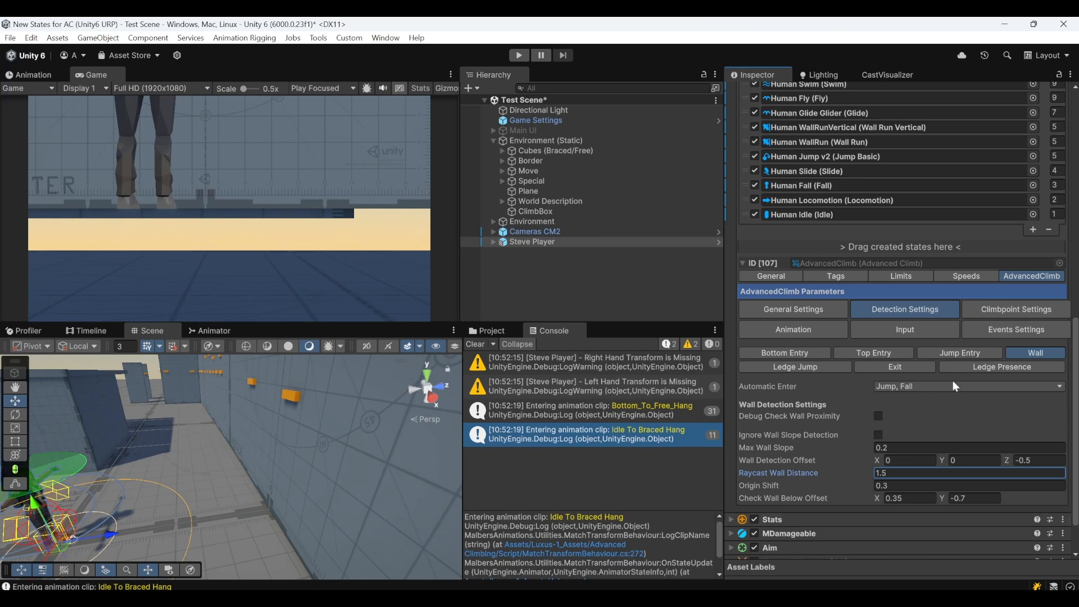
Review the Bottom Entry detection settings, including Enter Check Distance and Enter Check Sphere Radius
left_click(797, 353)
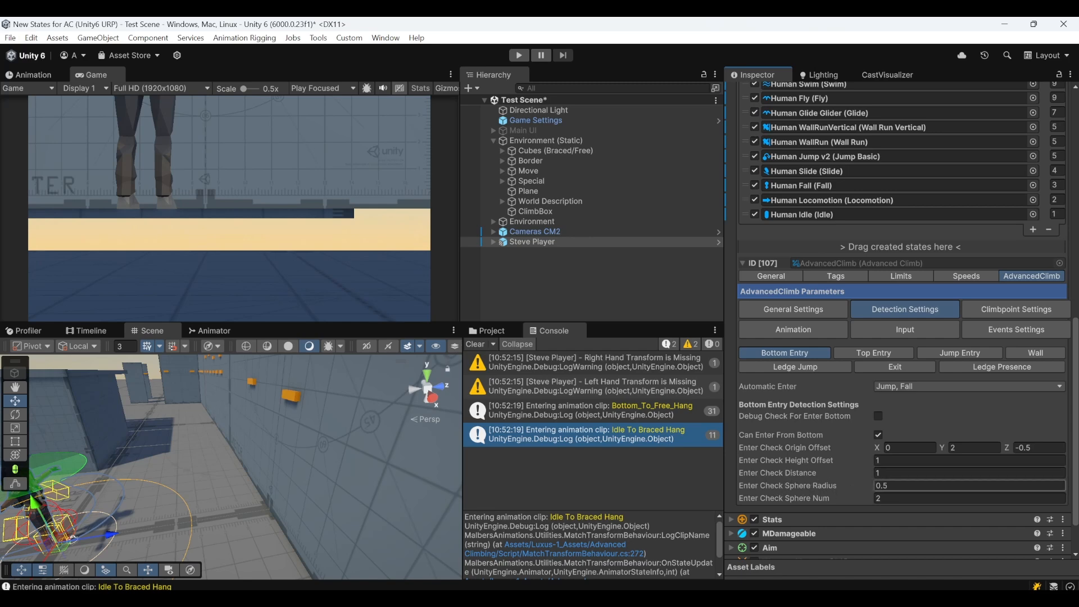
left_click(877, 475)
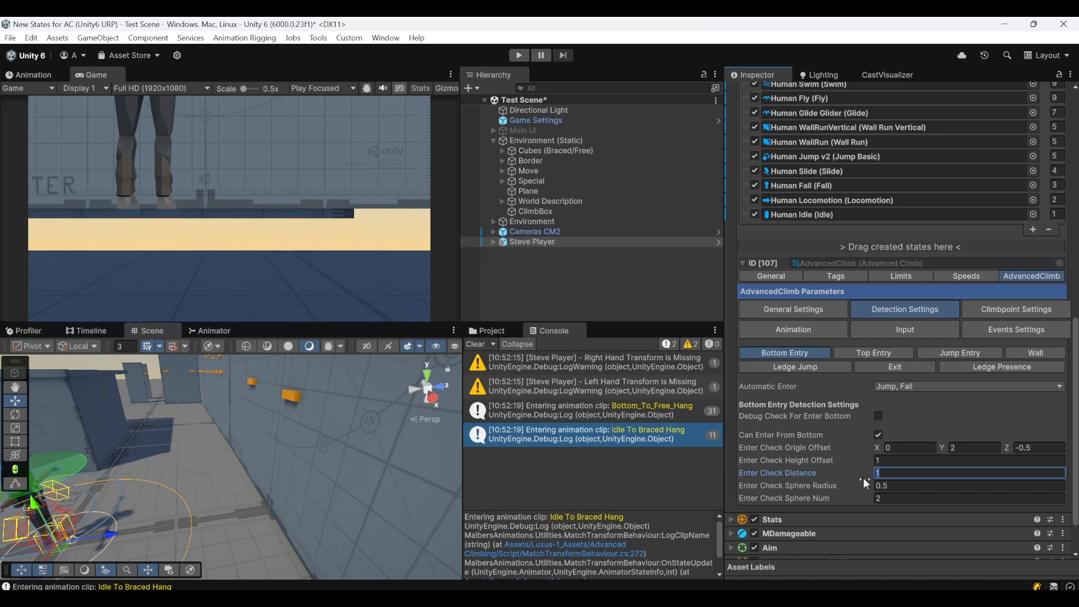
left_click(888, 487)
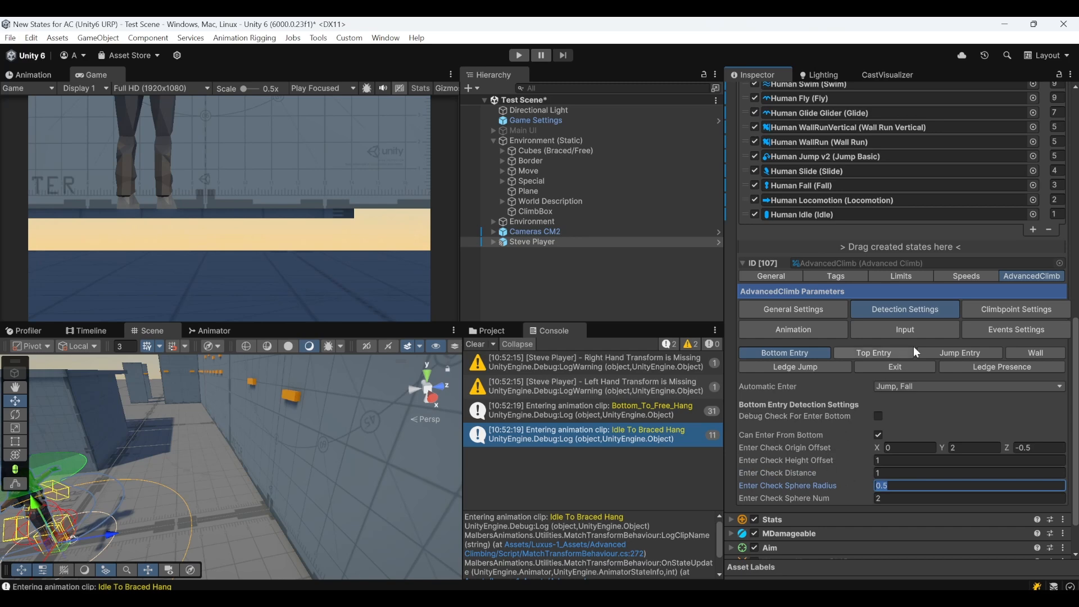
Clear the console, enter play mode and move the character to the wall to jump onto the ledge
left_click(482, 345)
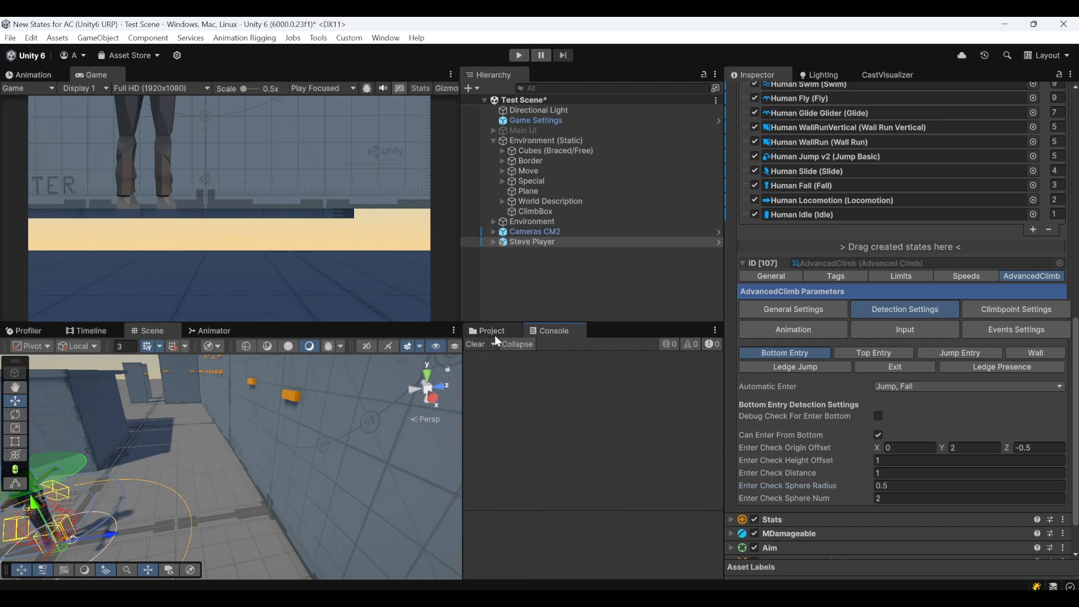
left_click(520, 55)
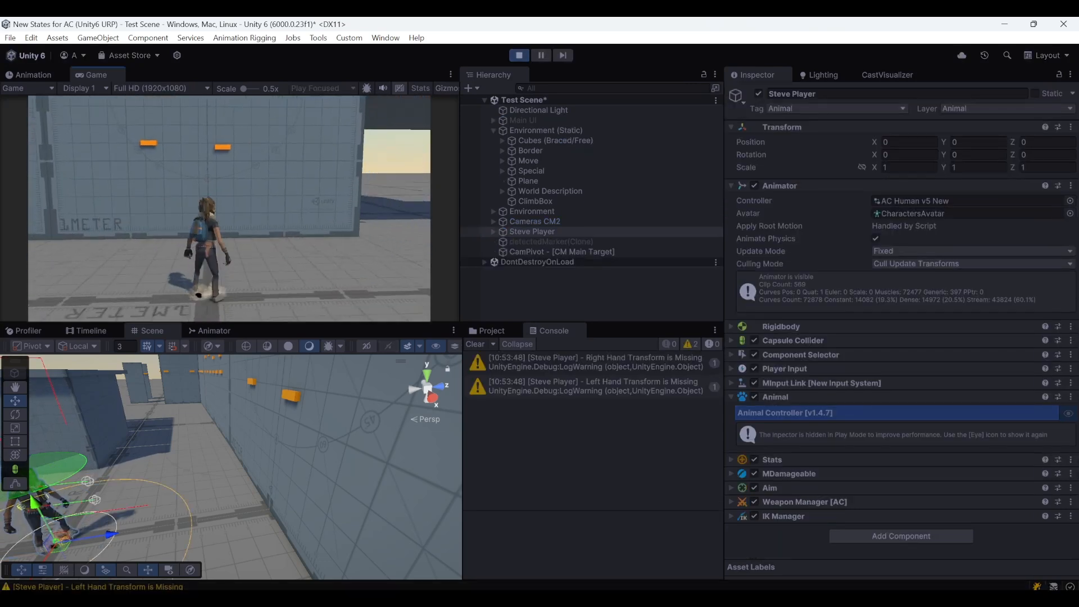
key("w")
key("space")
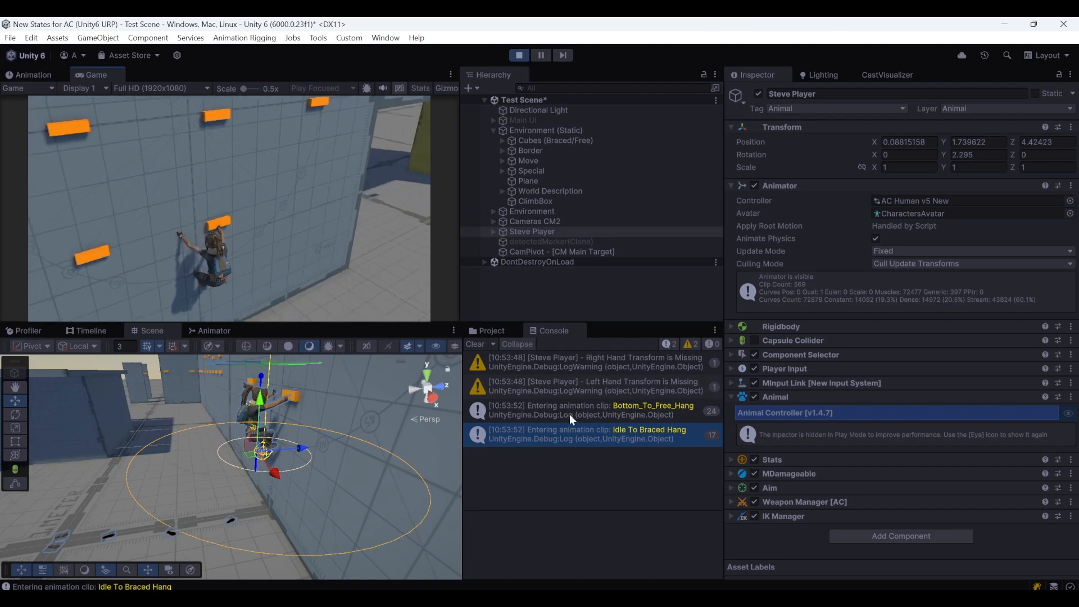
left_click(398, 279)
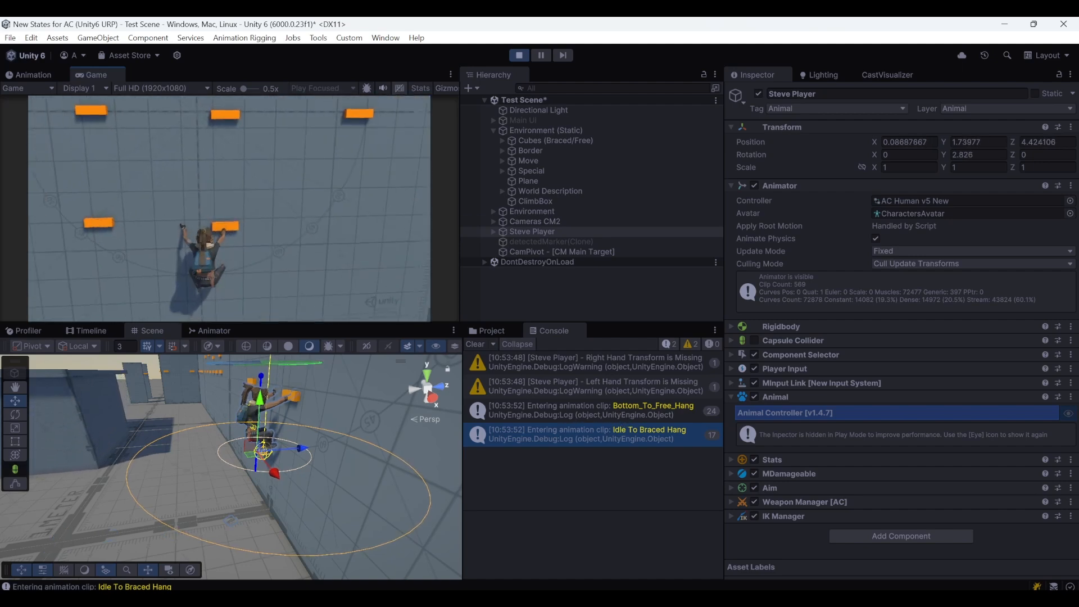
Drop from the ledge and repeat the jump onto it, clearing the console between attempts
key("s")
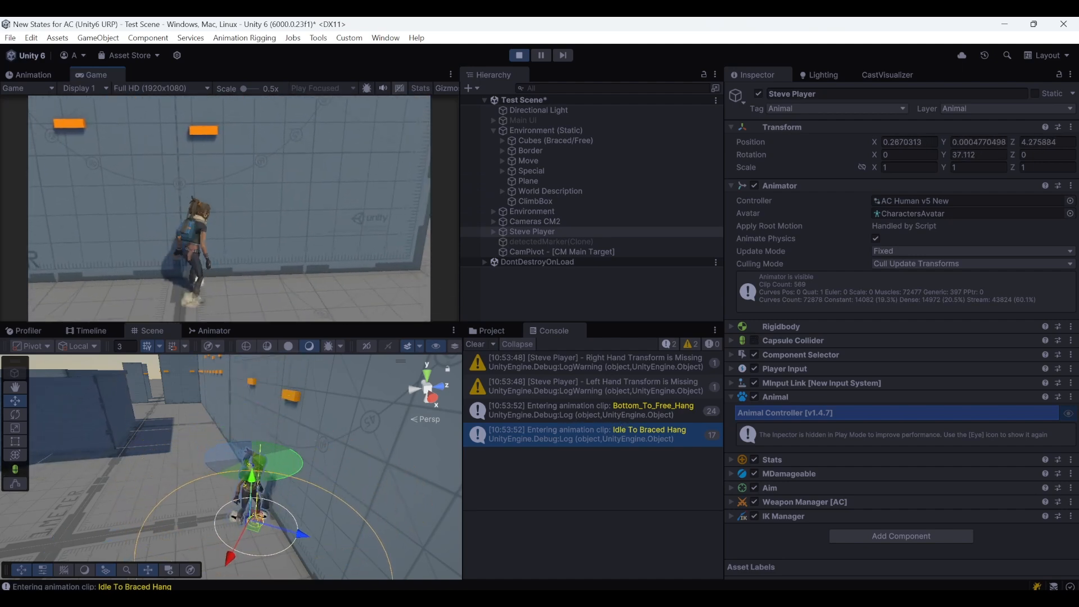
key("space")
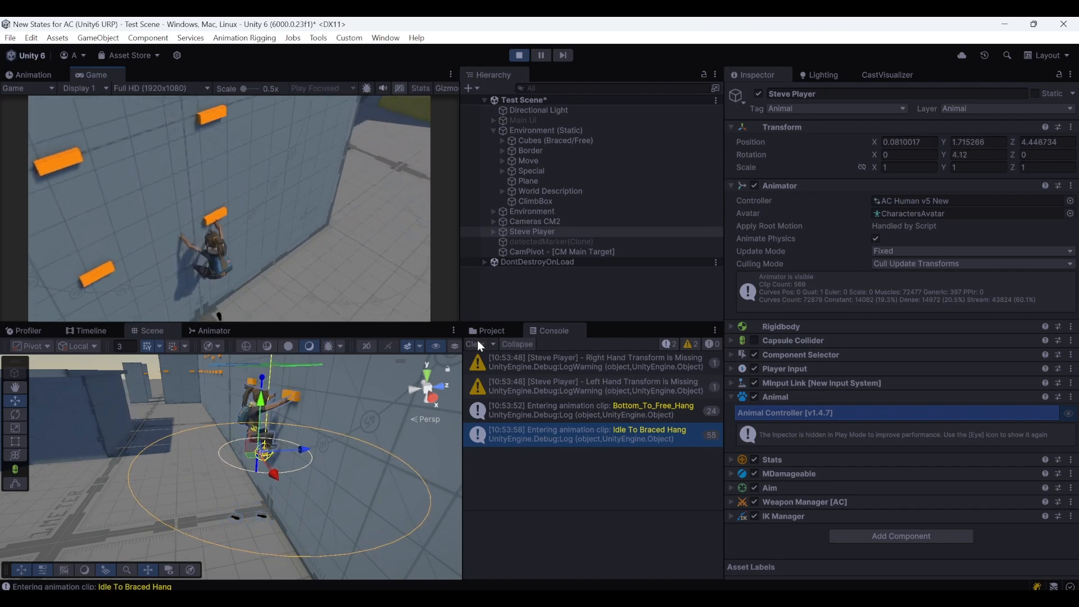
left_click(475, 344)
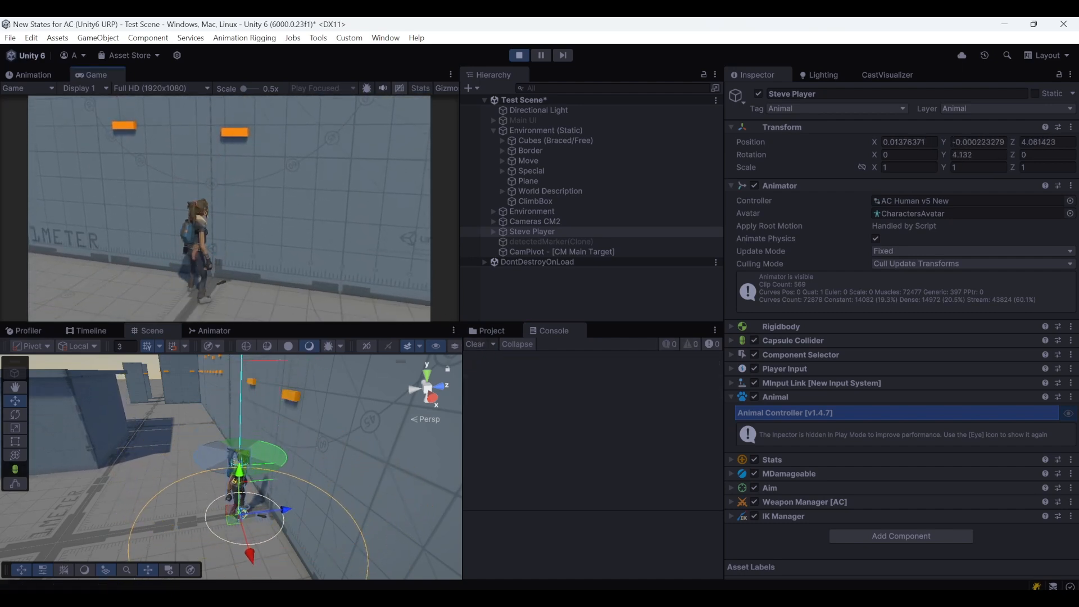
key("space")
key("space")
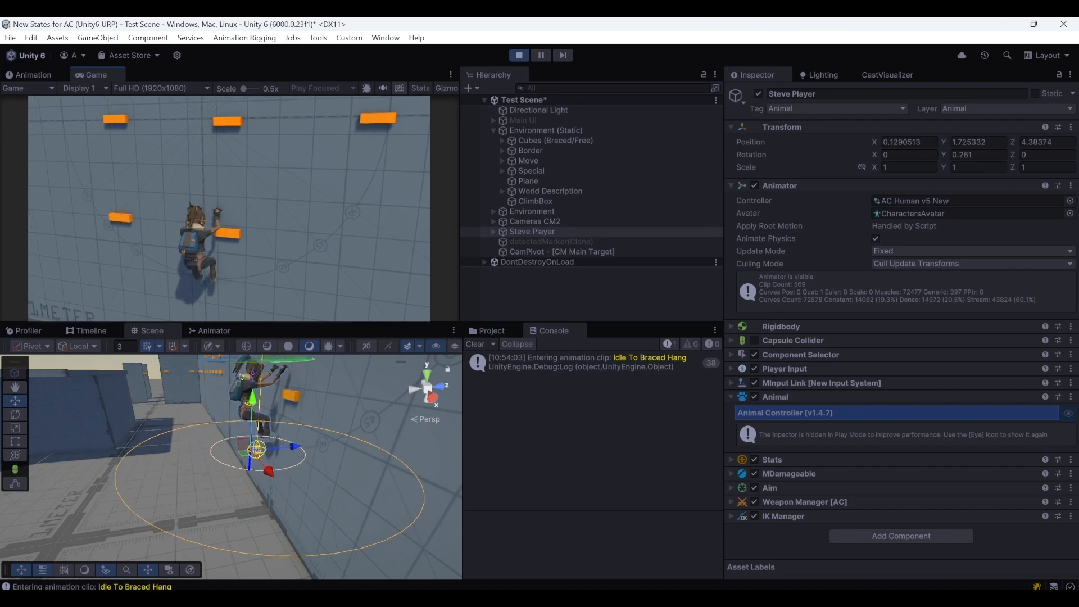
Drop down, move away from the wall and return to test the ledge jump from another starting position
key("s")
key("d")
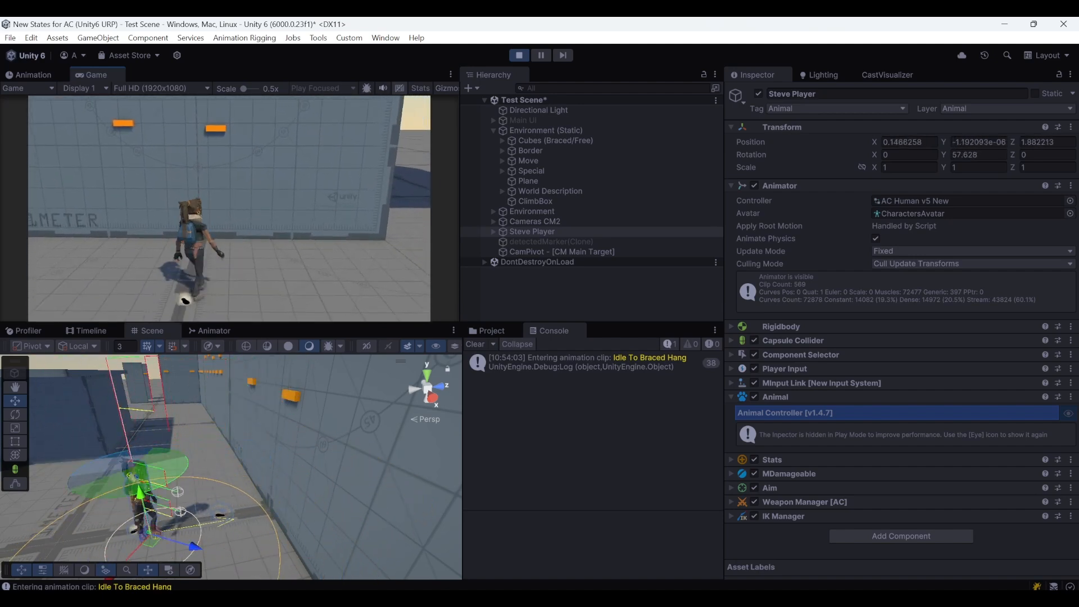
key("w")
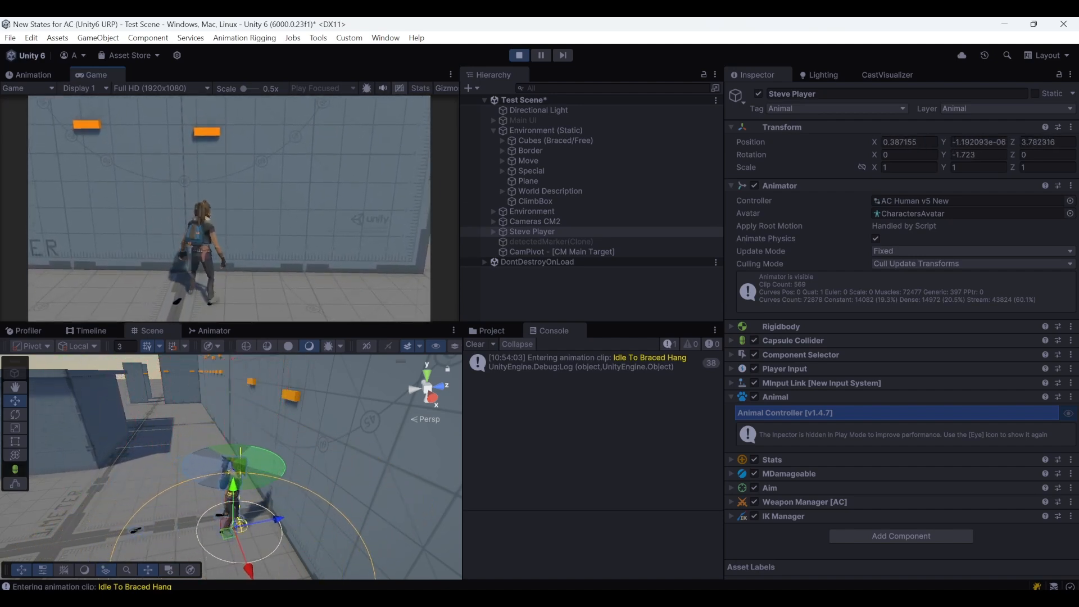
key("space")
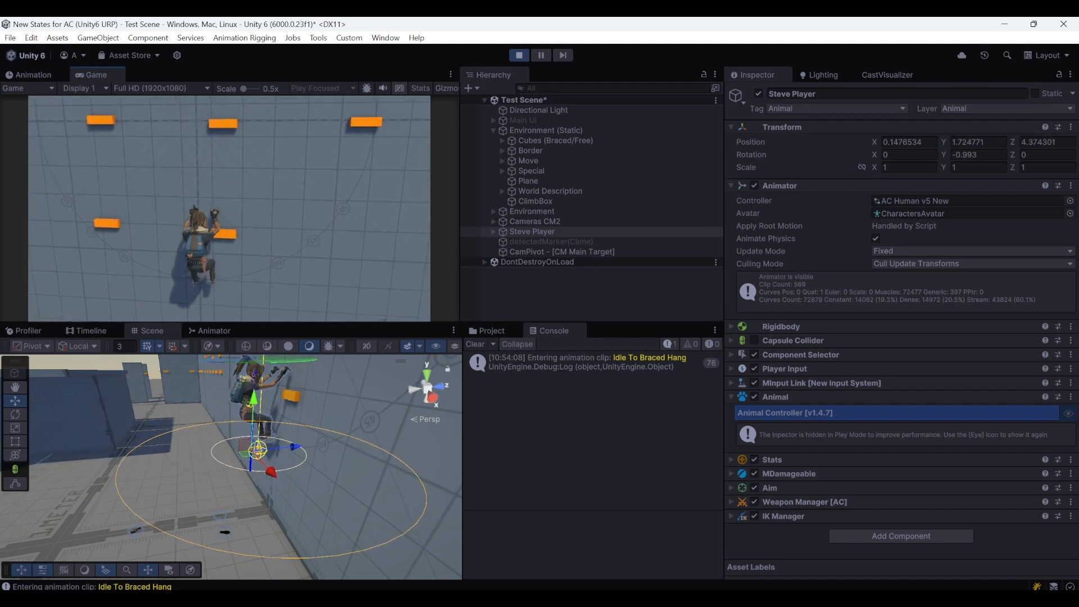
key("space")
key("space")
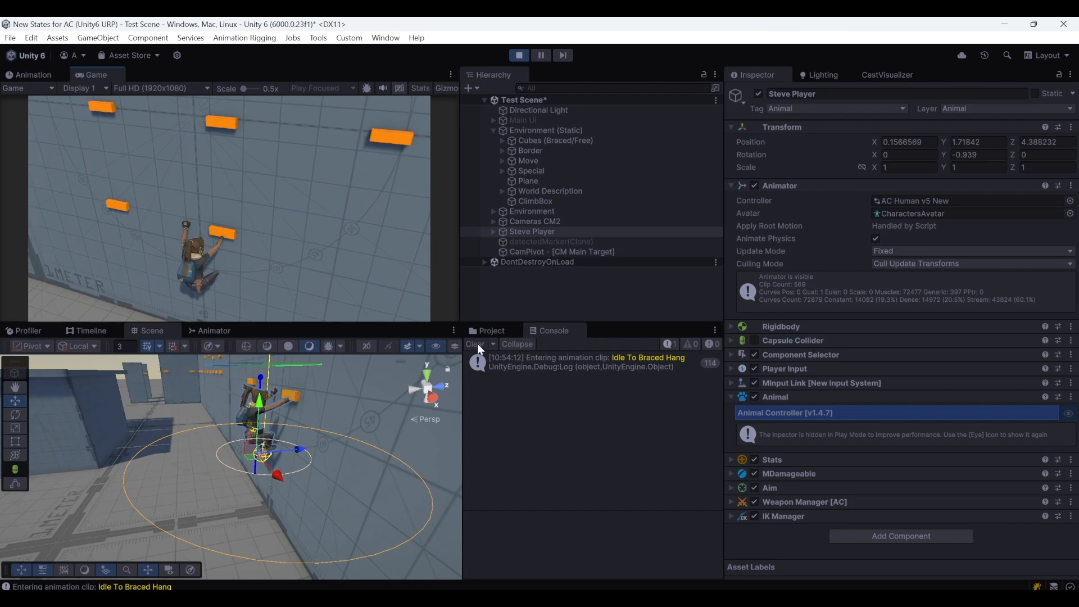
Examine the hanging character's hands in the Scene view and set the Idle To Braced Hang profile's Z offset to 0.15
right_click_drag(355, 388, 658, 403)
key("a")
key("d")
key("s")
key("w")
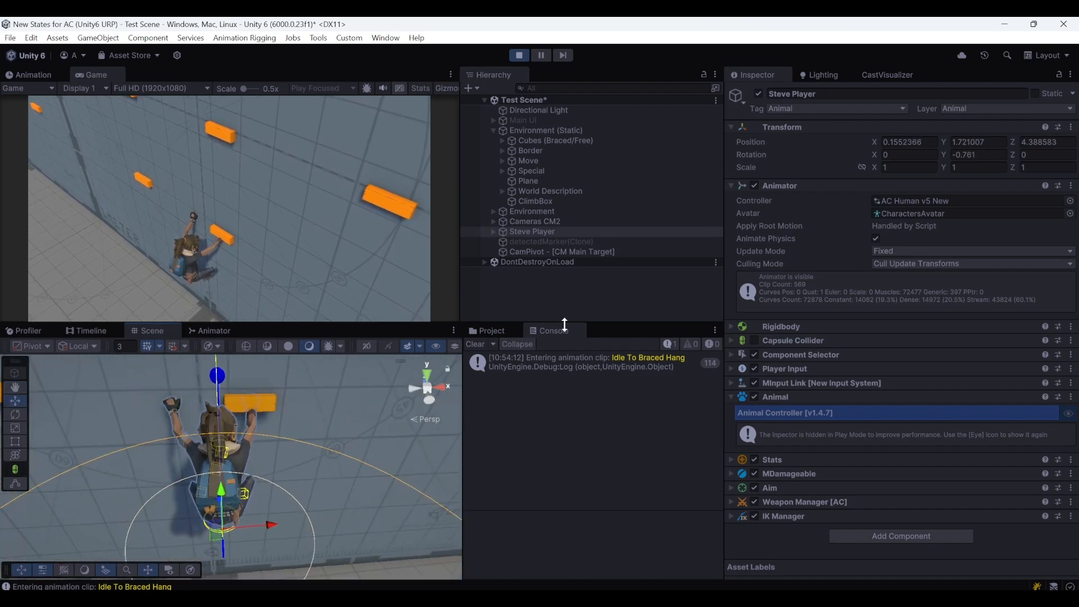
left_click(488, 333)
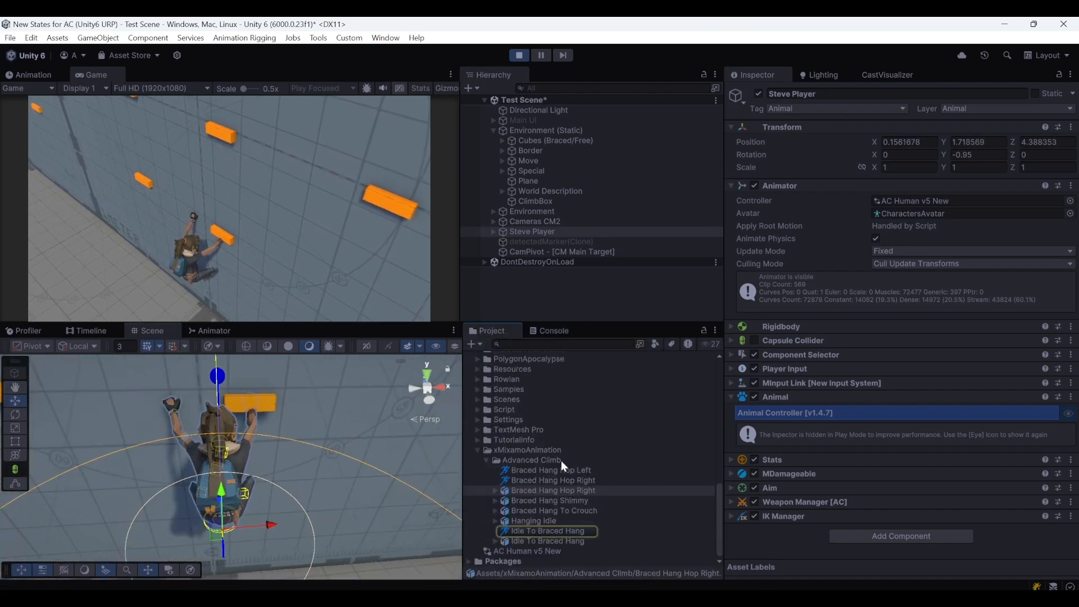
left_click(548, 531)
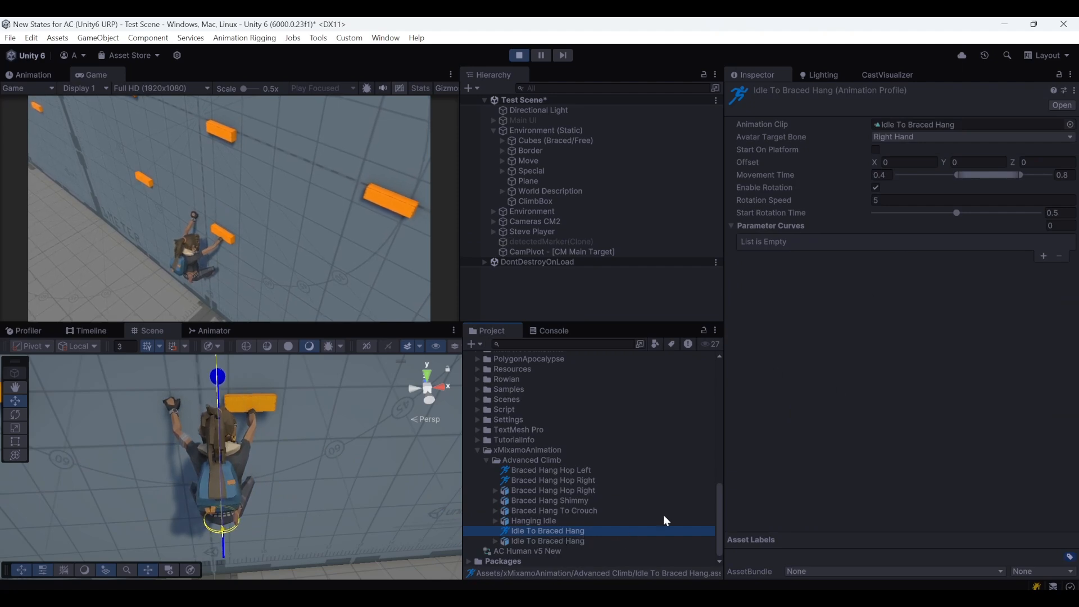
left_click(1013, 163)
left_click_drag(1018, 163, 1036, 162)
type("5")
Check the right hand's placement against the ledge up close in the Scene view and select Ledge (10)
left_click_drag(326, 450, 596, 443, "alt")
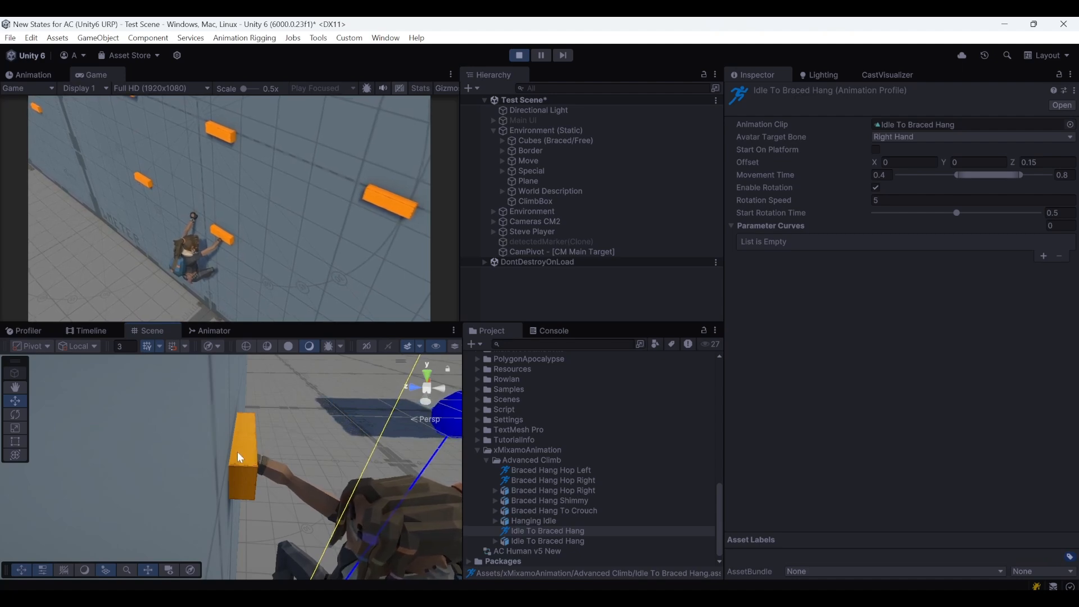
right_click_drag(206, 479, 230, 404)
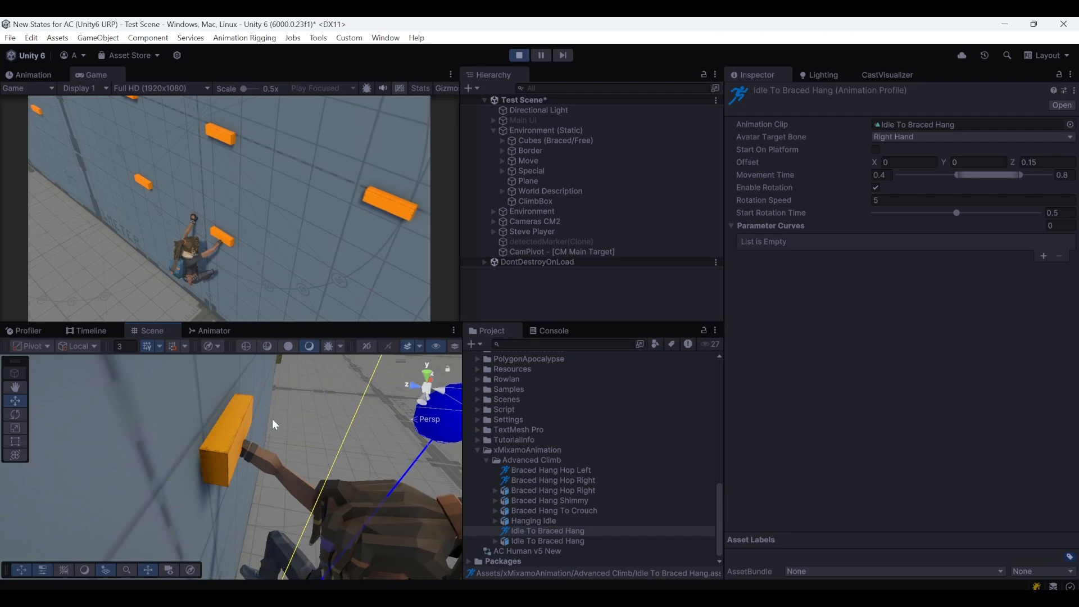
left_click(222, 442)
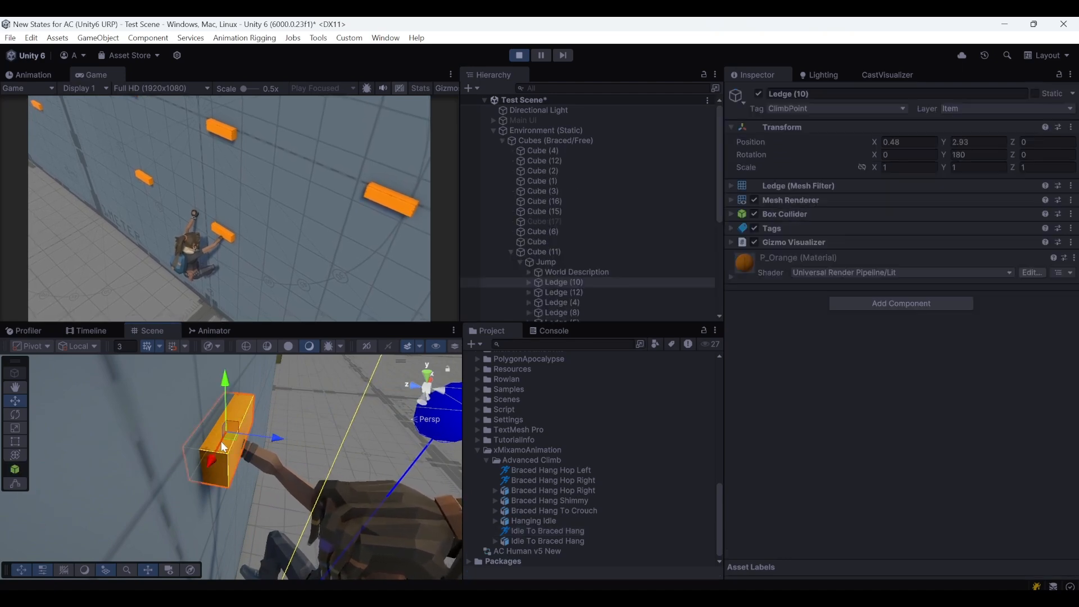
Examine both hands of the hanging character against Ledge (10) from the side, the front and above in the Scene view
mouse_move(233, 471)
right_mouse_down()
mouse_move(217, 461)
mouse_move(225, 458)
right_mouse_up()
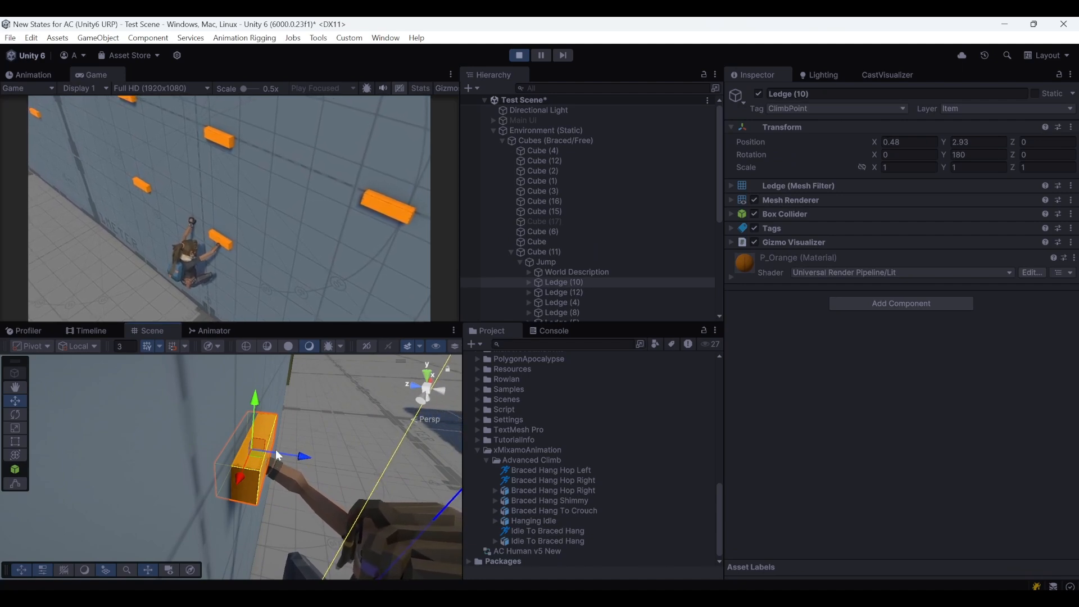
left_click_drag(319, 460, 89, 472, "alt")
right_click_drag(90, 473, 85, 474)
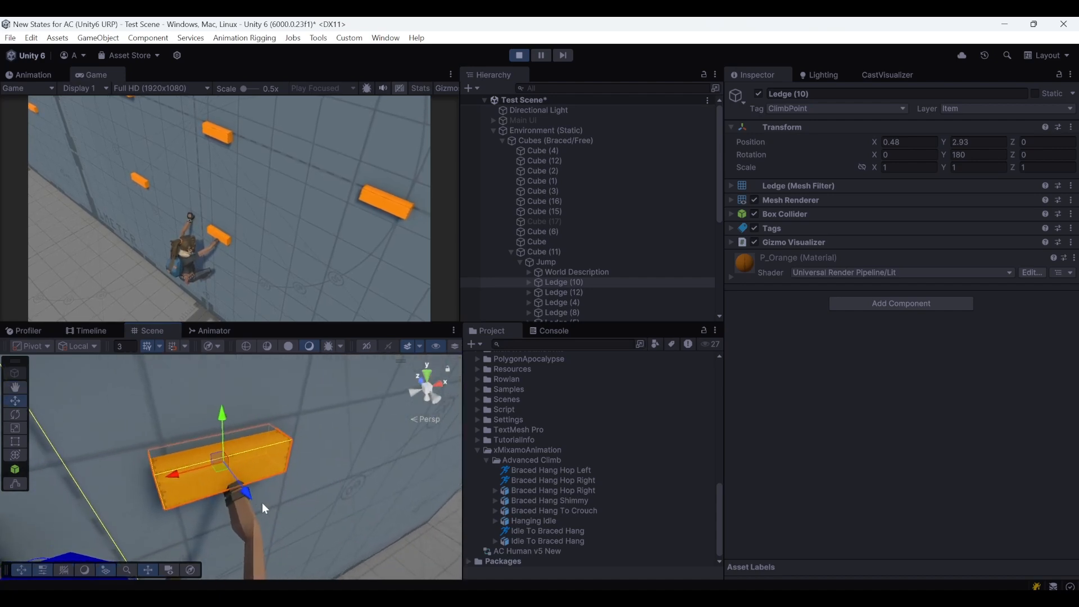
right_click_drag(214, 487, 128, 485)
key("s")
right_click(128, 485)
right_click_drag(223, 508, 205, 499)
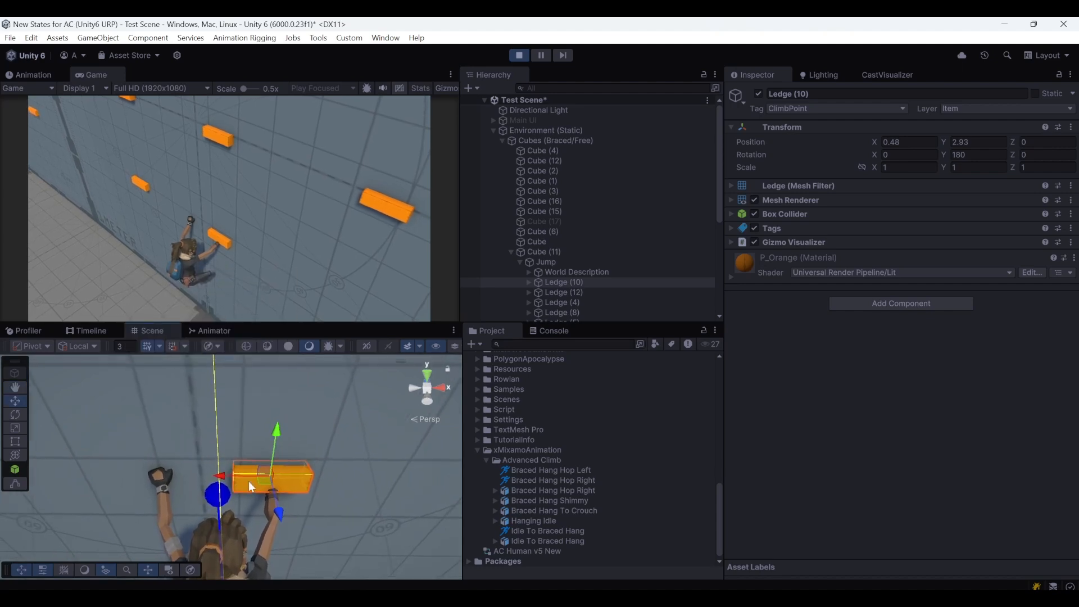
right_click_drag(202, 459, 199, 461)
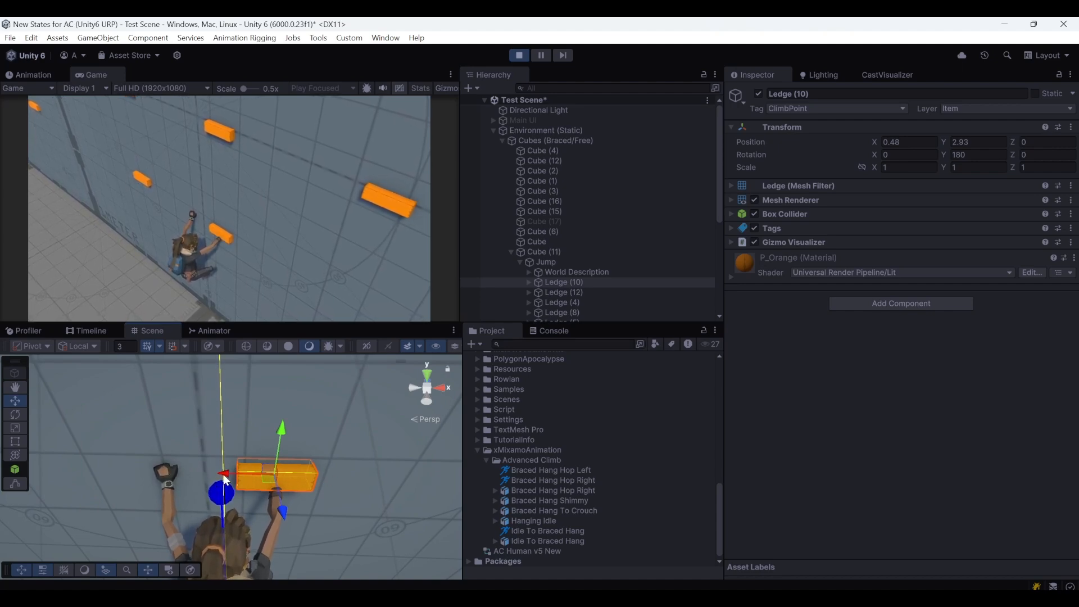
right_click_drag(234, 477, 268, 475)
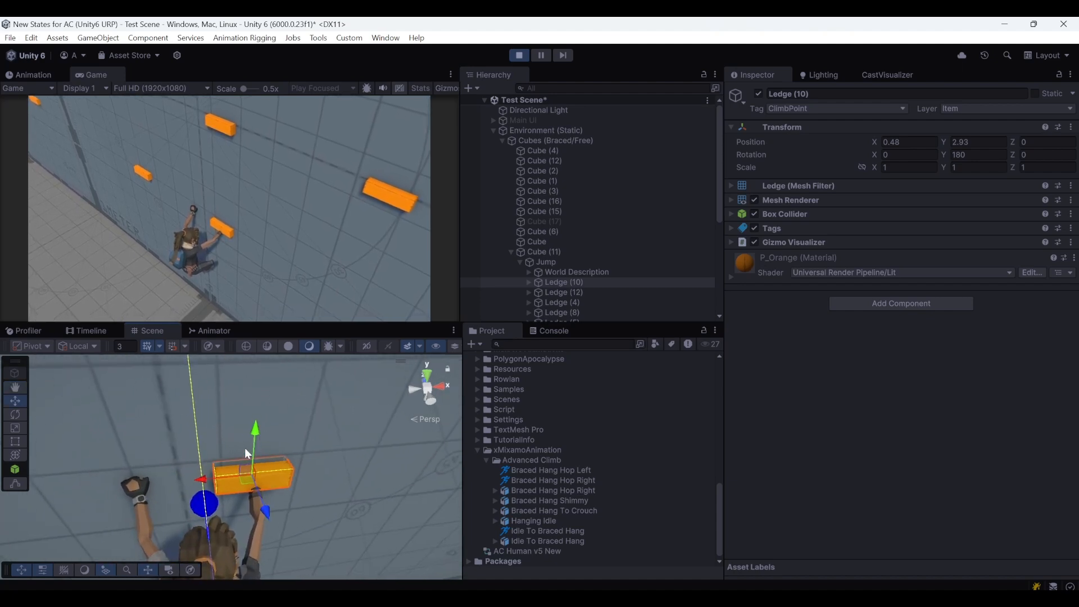
Set the Idle To Braced Hang profile's offset to X -0.25 and Y 0.1, and retest the jump onto the ledge
left_click(545, 531)
left_click(879, 163)
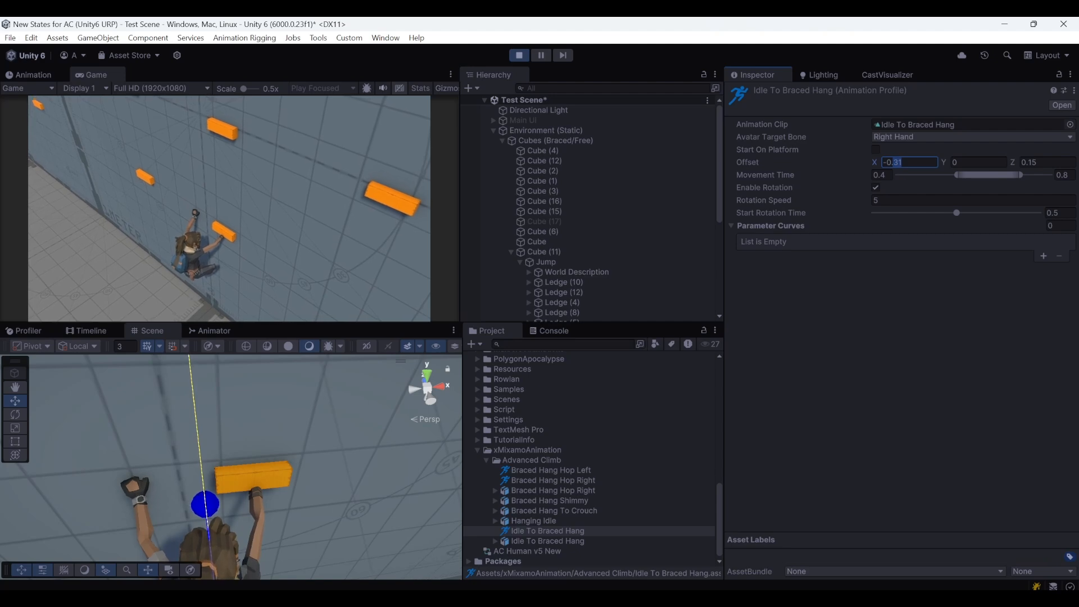
left_click(950, 164)
type("0.05")
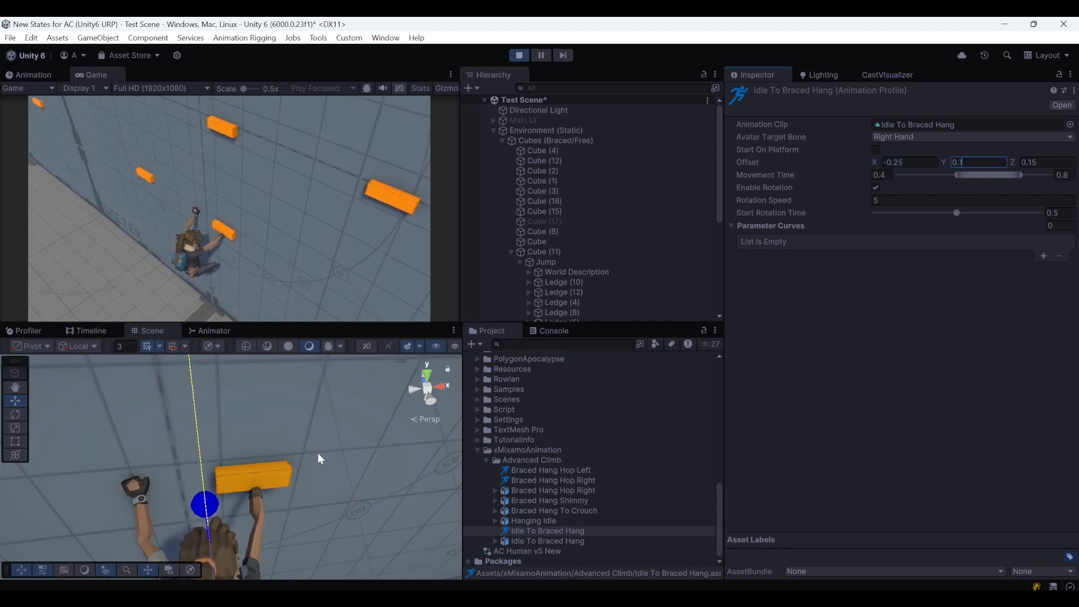
left_click(252, 214)
key("space")
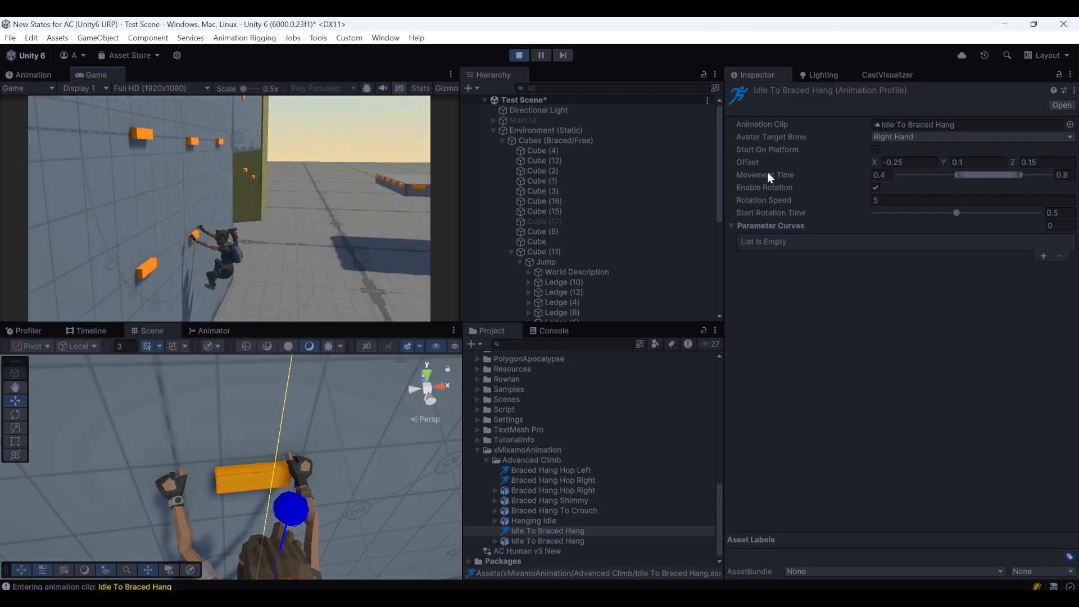
Preview the Idle To Braced Hang clip up to frame 27 and set the end of its profile's Movement Time to 0.7
left_click(564, 542)
left_click_drag(756, 416, 848, 423)
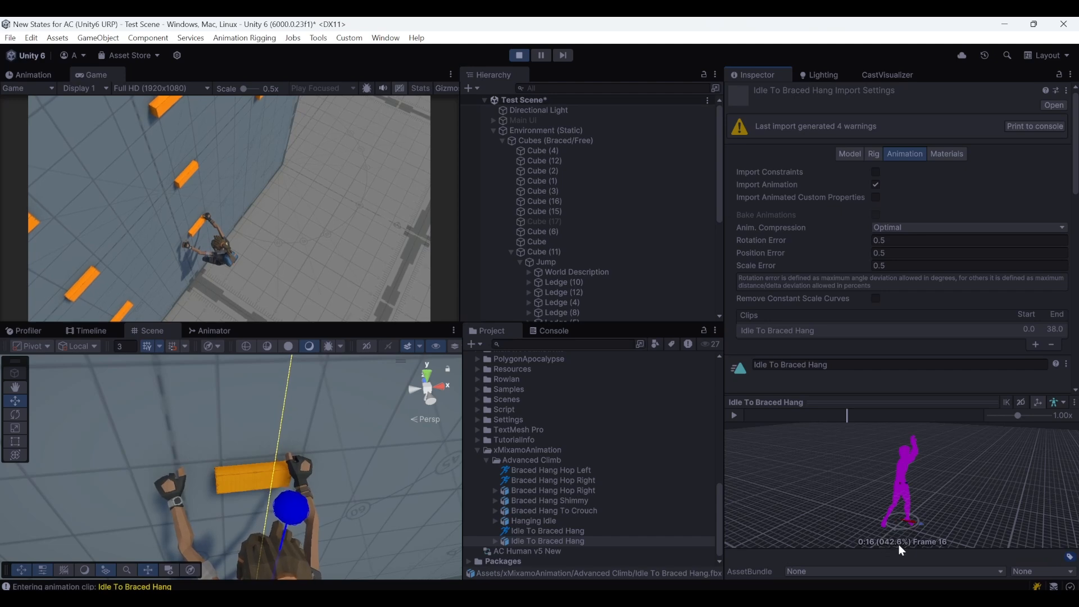
left_click_drag(847, 416, 906, 420)
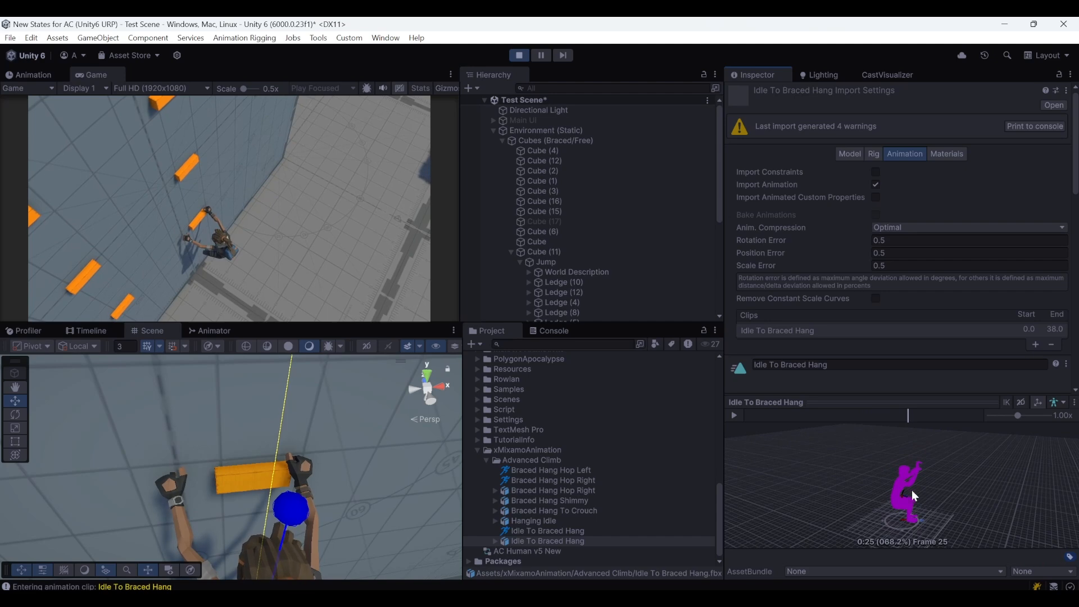
mouse_move(911, 417)
left_mouse_down()
mouse_move(934, 412)
mouse_move(915, 418)
left_mouse_up()
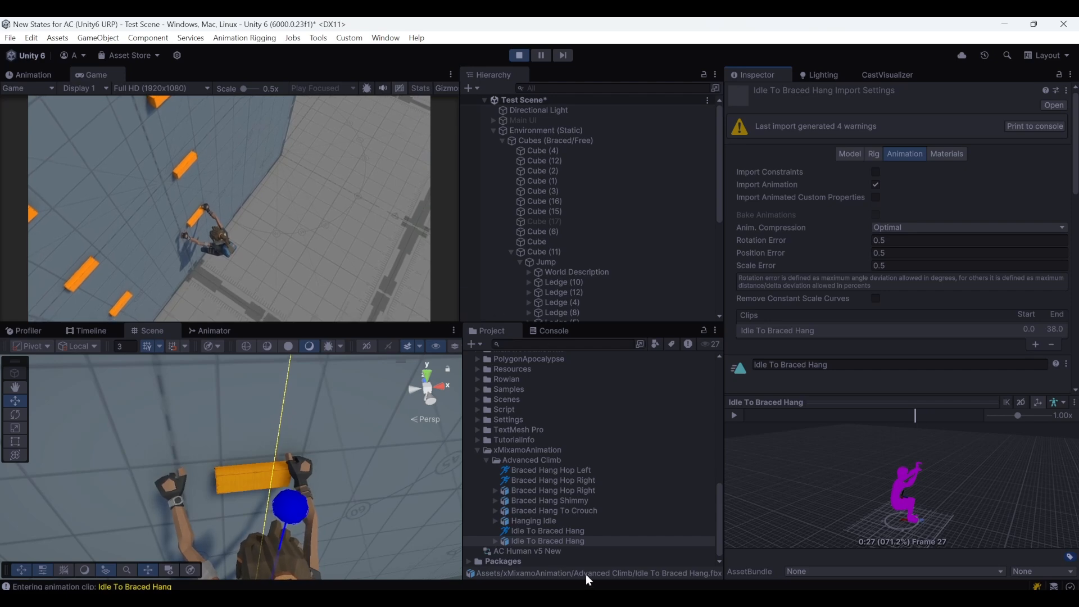
left_click(558, 531)
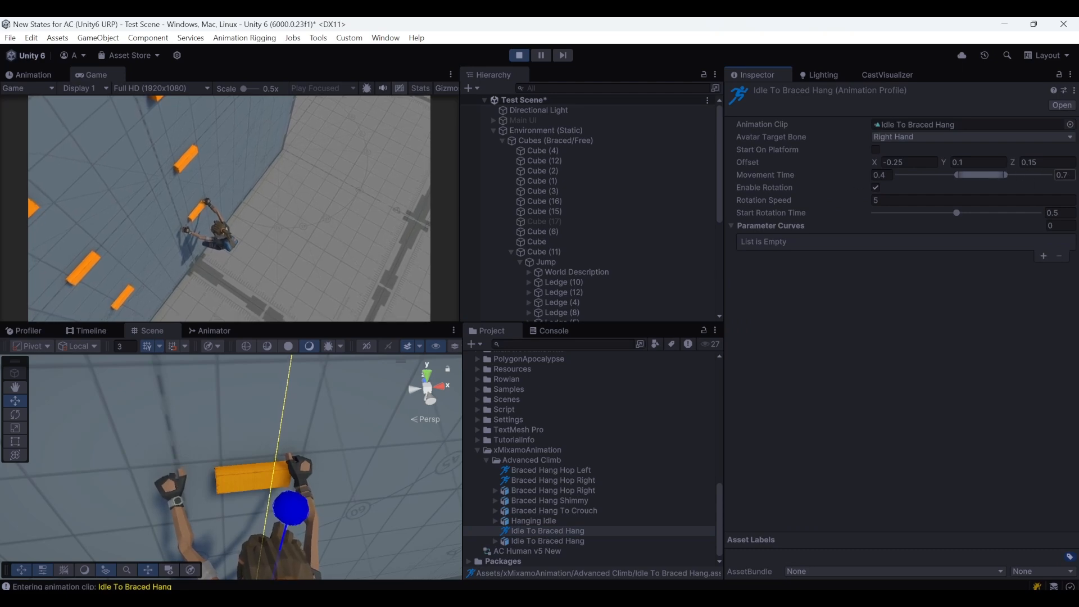
Replay the jump onto the ledge and test the left and right hops between neighbouring ledges in play mode
left_click(298, 220)
key("space")
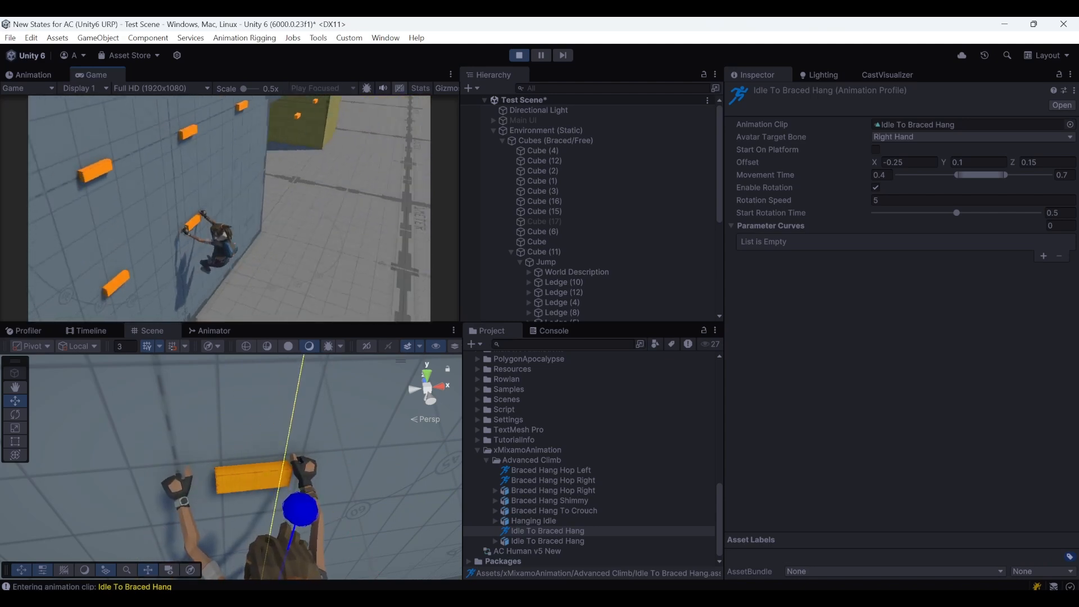
key("Escape")
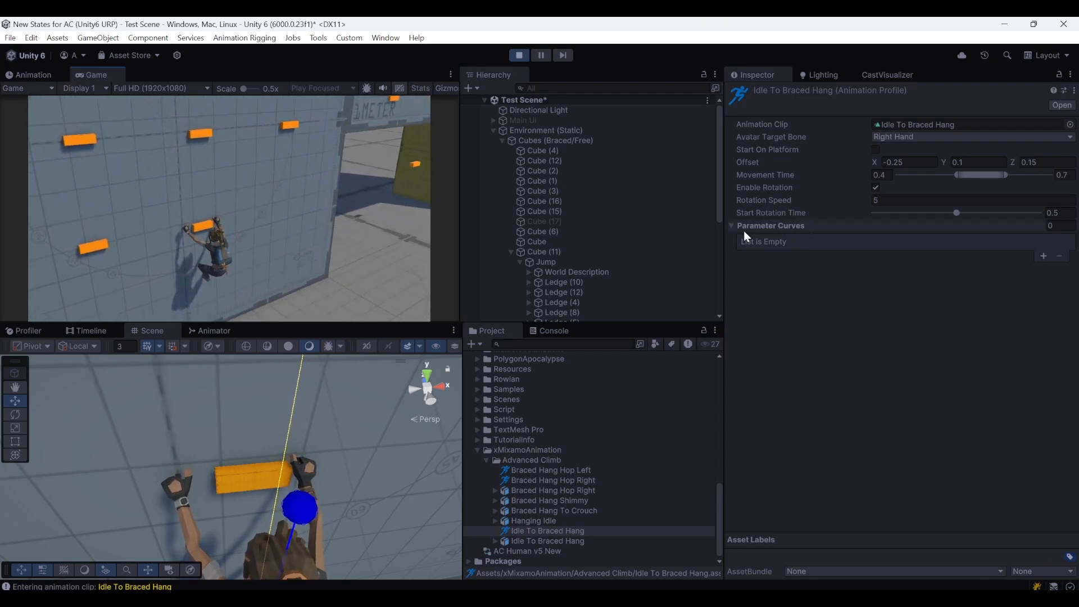
left_click(296, 224)
key("space")
key("space")
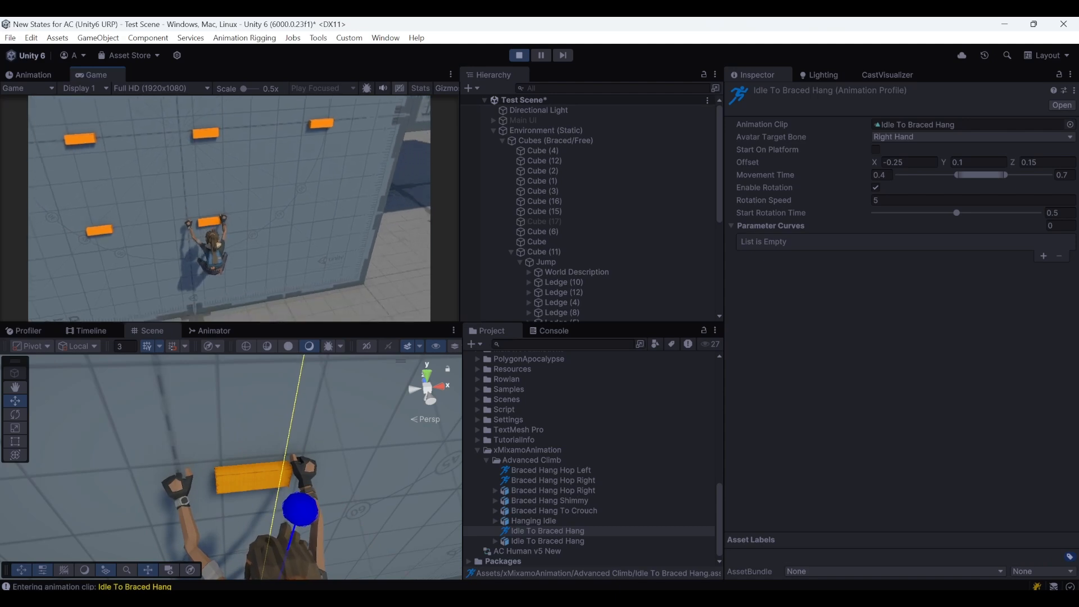
key("space")
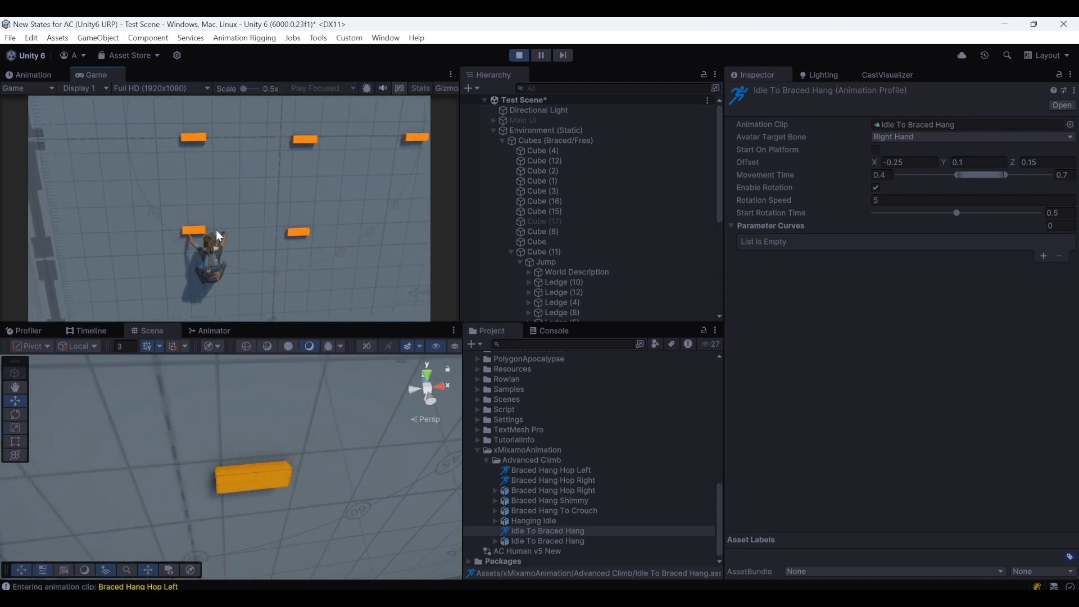
key("space")
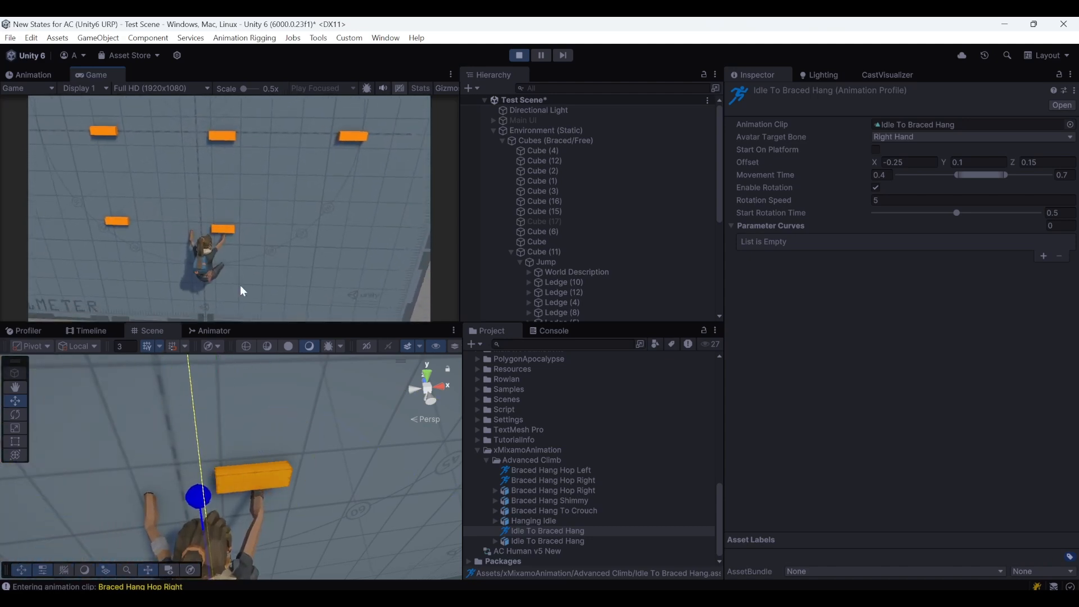
Preview the Braced Hang Hop Right clip and set Movement Time to 0.2–0.55 in the Braced Hang Hop Right and Hop Left profiles
left_click(532, 481)
left_click(527, 491)
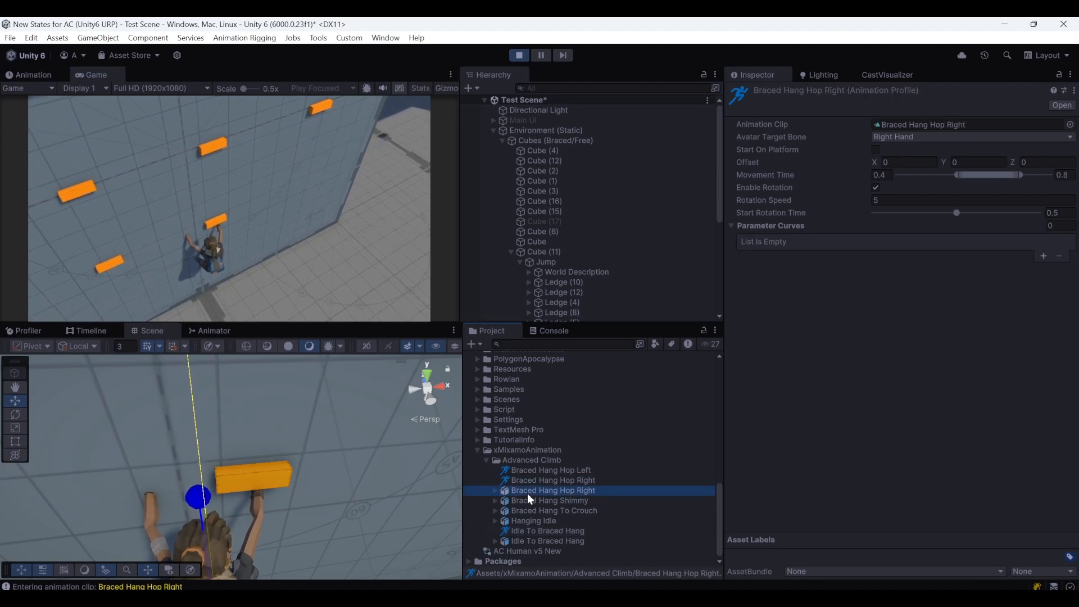
left_click_drag(835, 470, 935, 473)
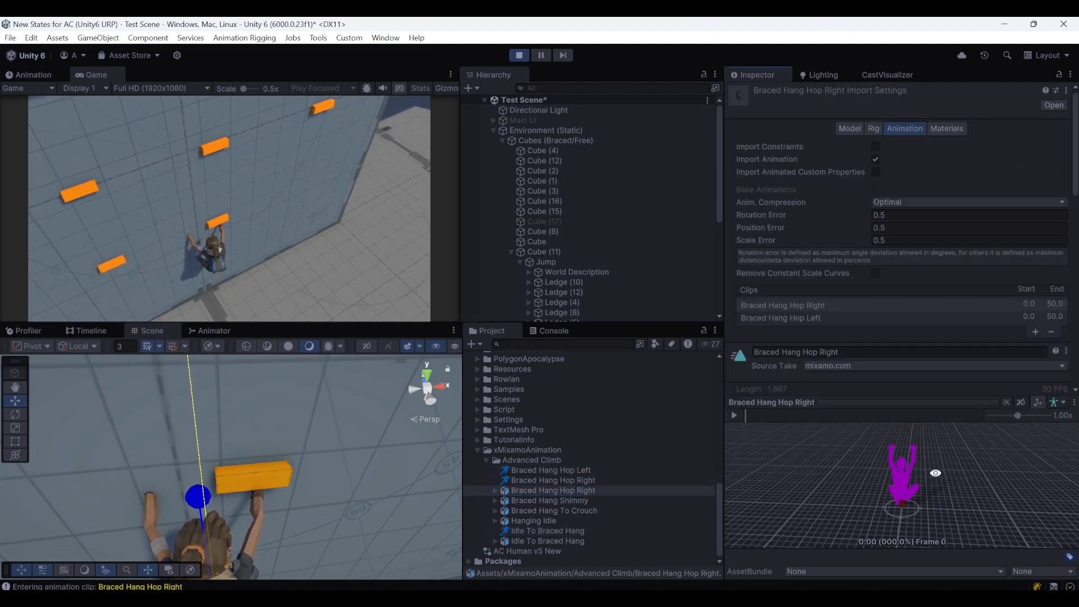
left_click_drag(752, 417, 885, 428)
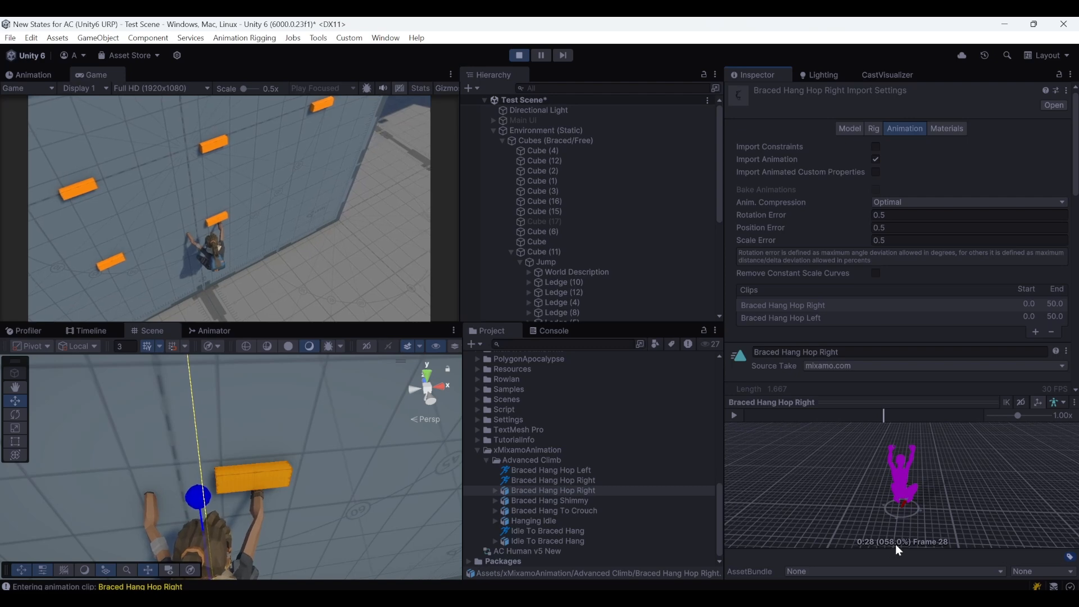
left_click(540, 481)
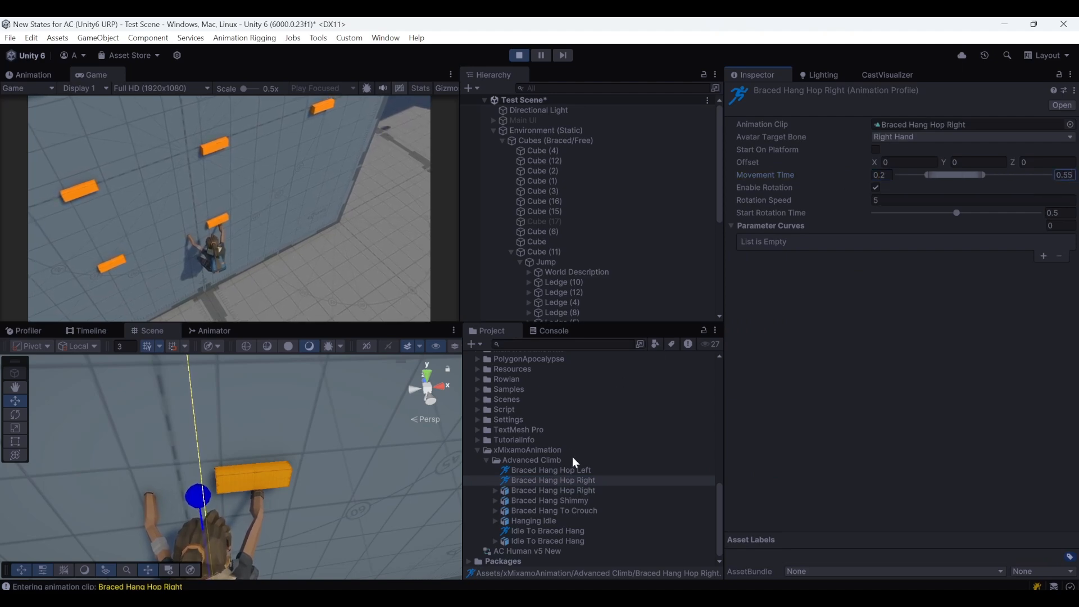
left_click(568, 470)
left_click_drag(889, 176, 881, 176)
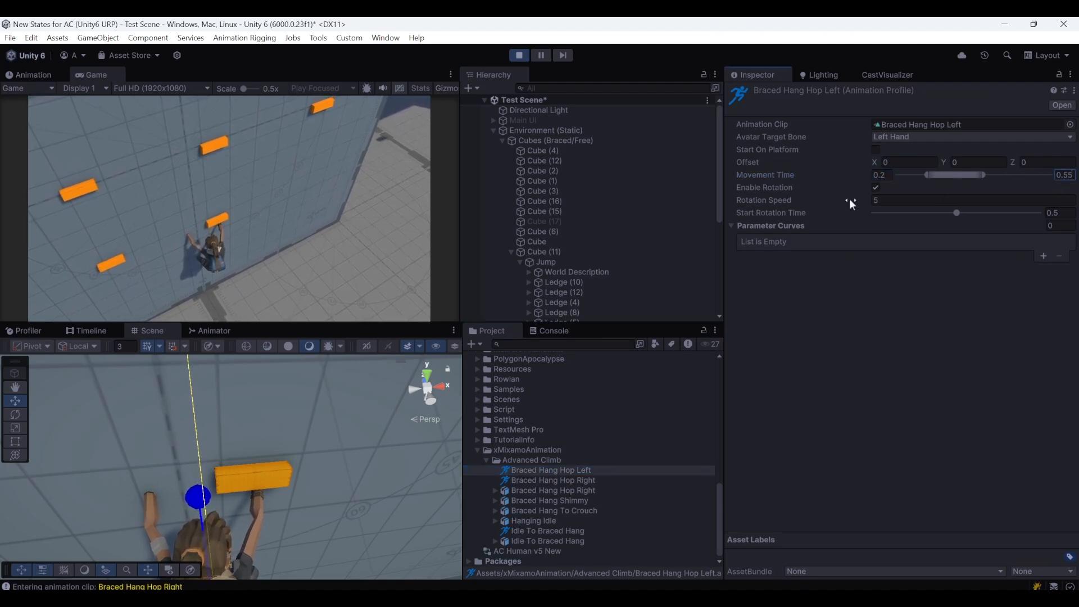
Test the ledge hops and set Start Rotation Time to 0.3 in the Braced Hang Hop Left and Hop Right profiles
left_click(186, 245)
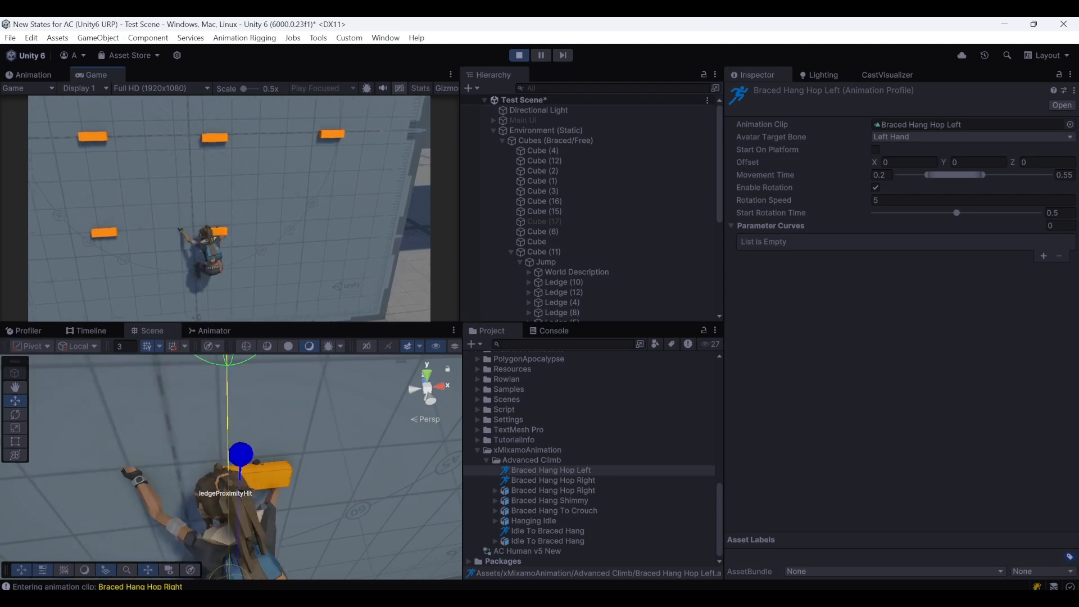
key("space")
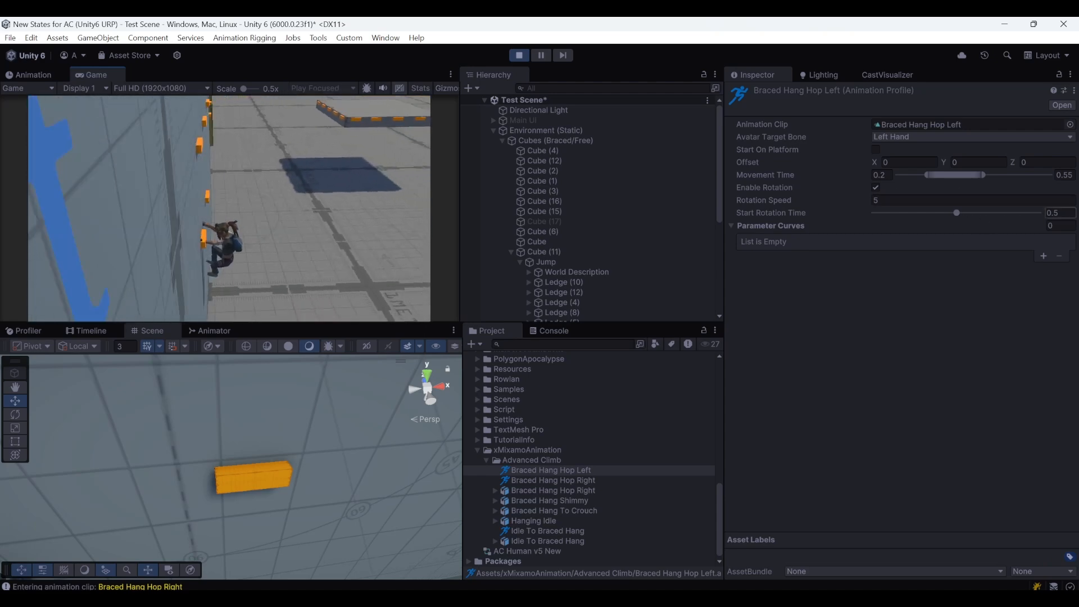
left_click(1055, 214)
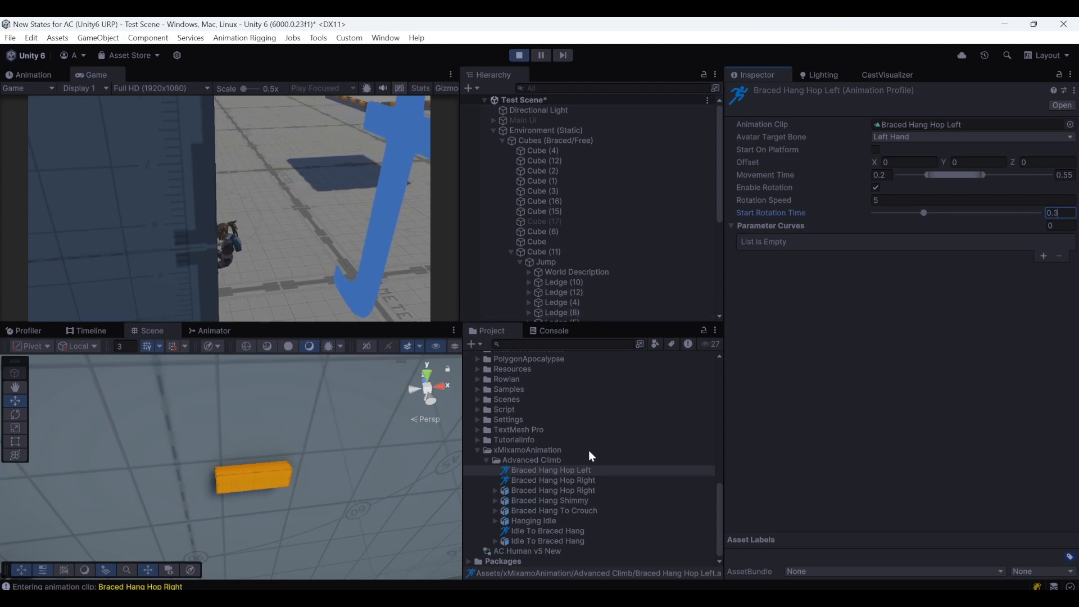
left_click(585, 481)
left_click(1056, 213)
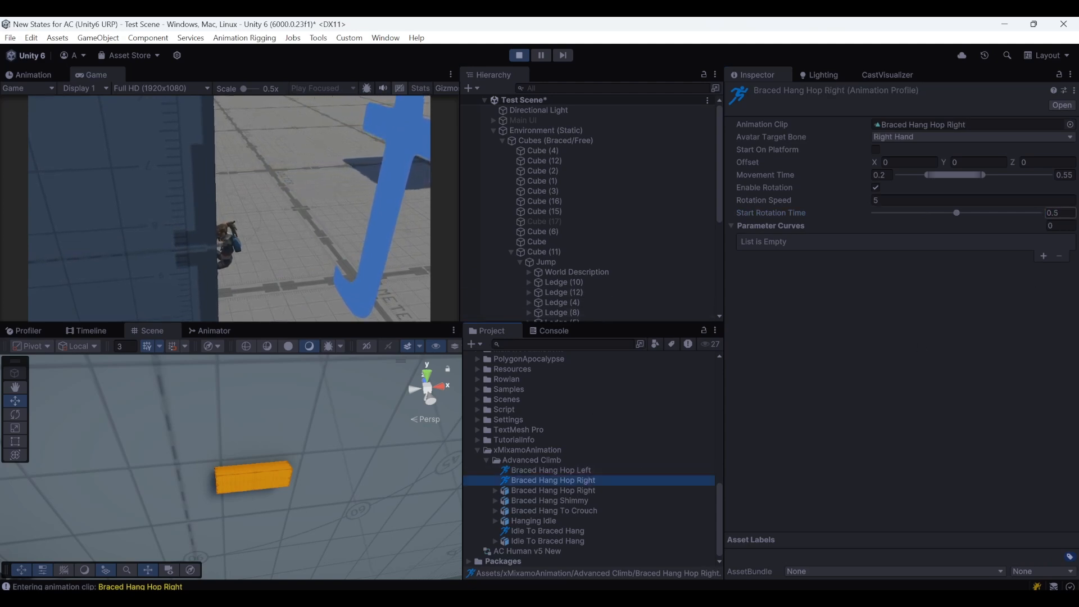
left_click(391, 243)
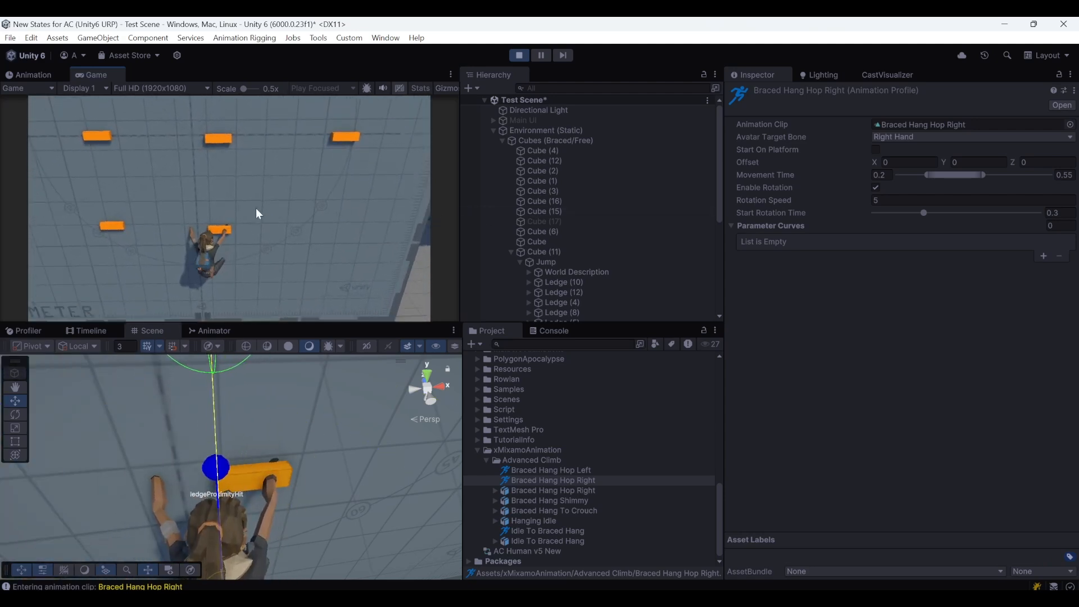
Set the offsets to X -0.25, Z 0.15 for Braced Hang Hop Right and X 0.25, Z 0.15 for Braced Hang Hop Left
left_click(547, 338)
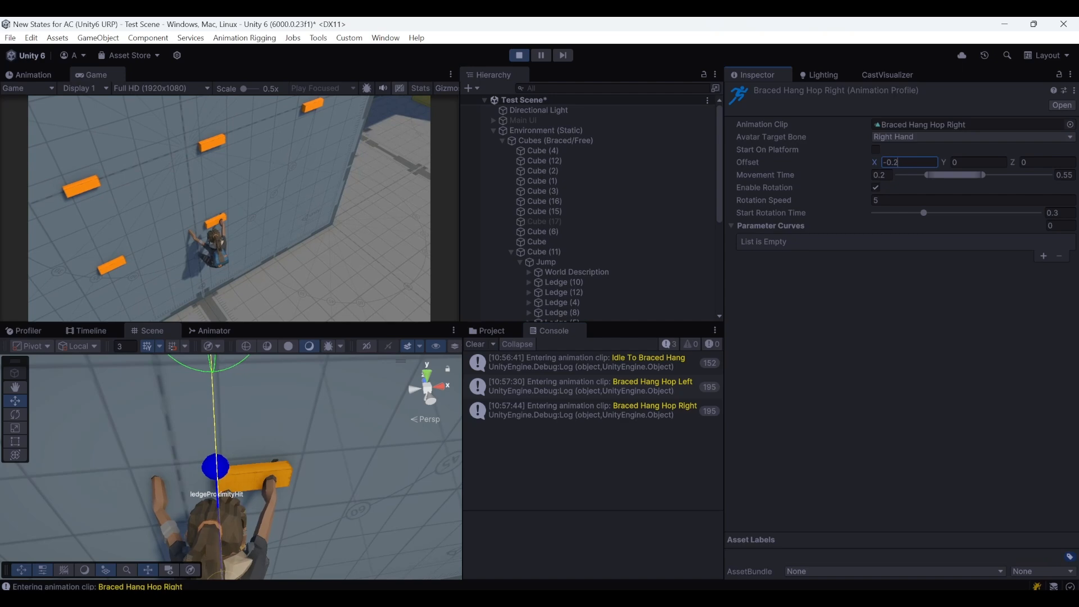
left_click(504, 334)
left_click(567, 470)
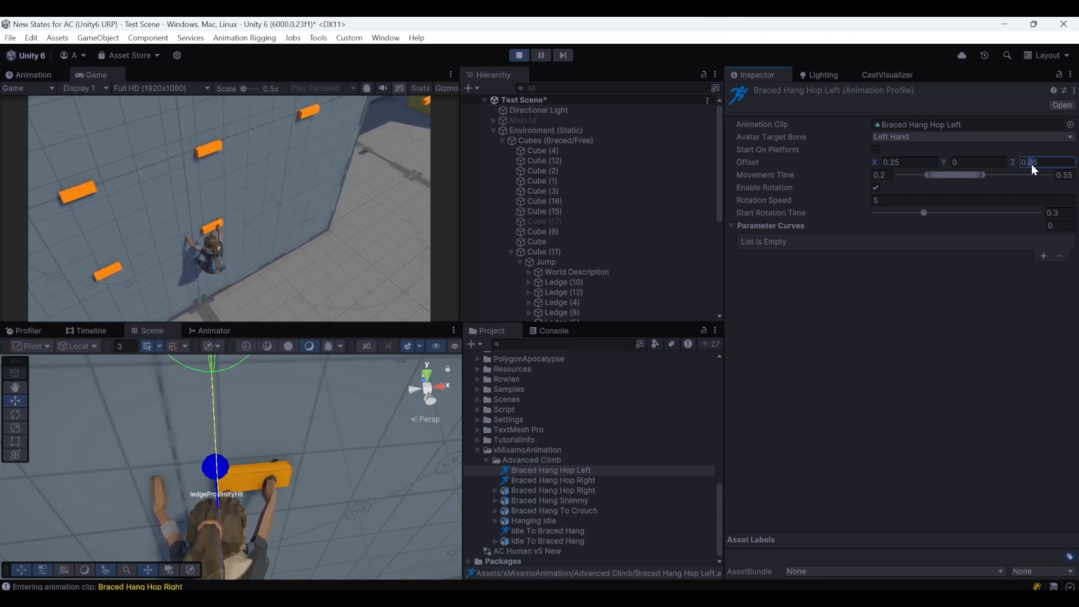
left_click_drag(1029, 162, 1033, 162)
type("1")
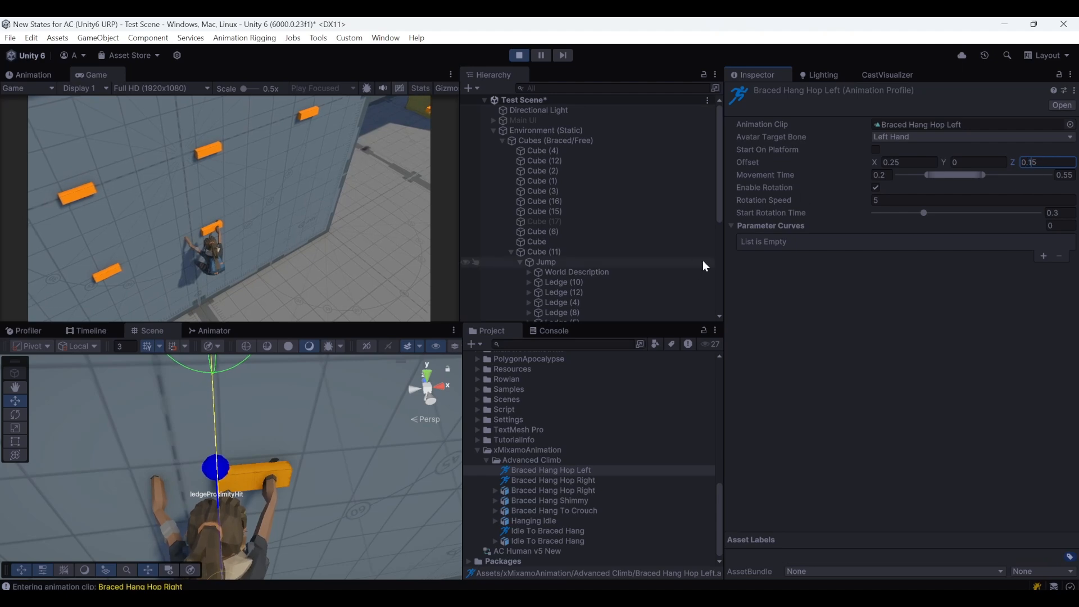
left_click(553, 482)
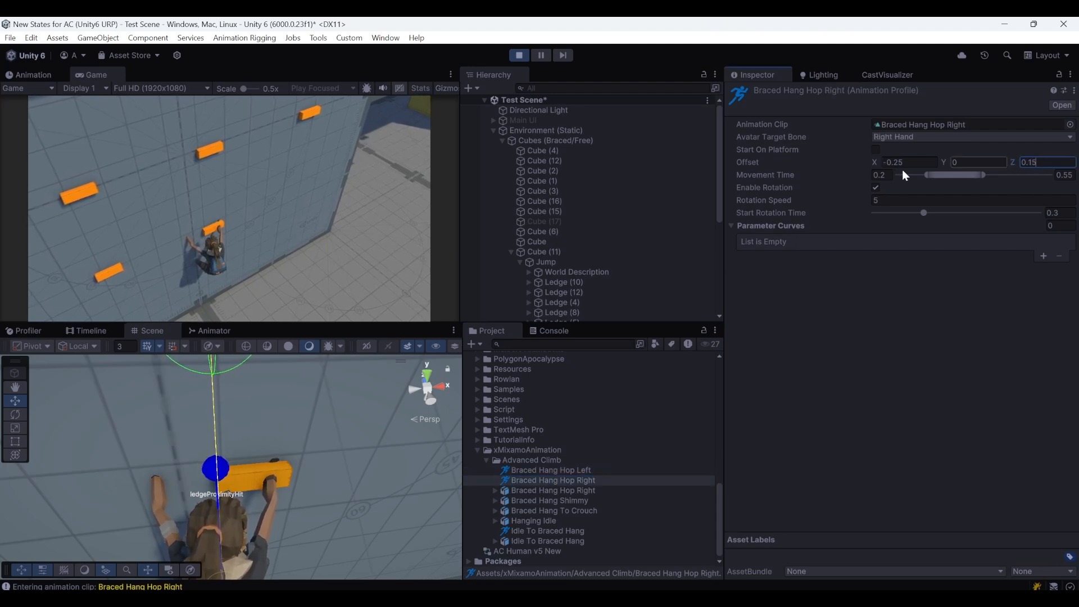
Test the left and right ledge hops in play mode with the new offsets
left_click(237, 246)
key("space")
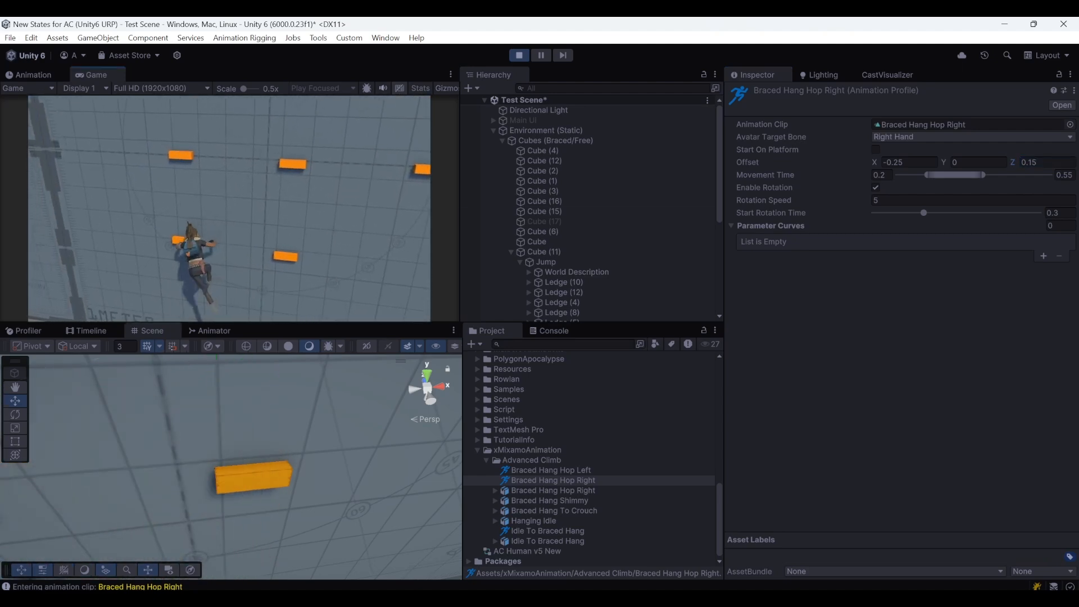
key("space")
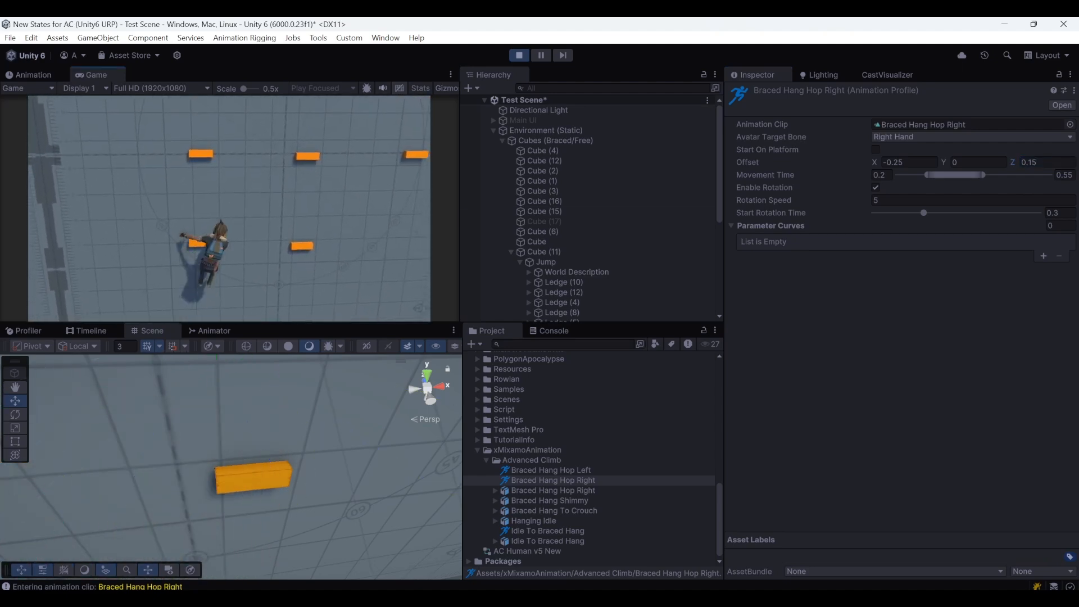
key("space")
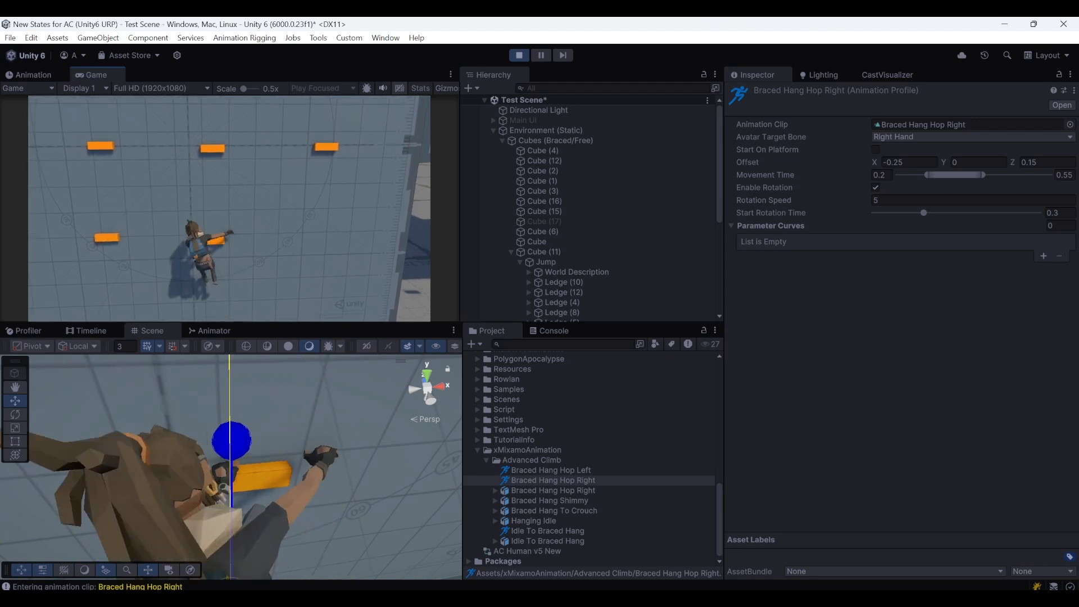
Frame both neighbouring ledges in the Scene view and repeat the hops between them to check the hand placement
key("Escape")
right_click_drag(282, 402, 303, 438)
key("a")
key("s")
left_click(306, 248)
key("space")
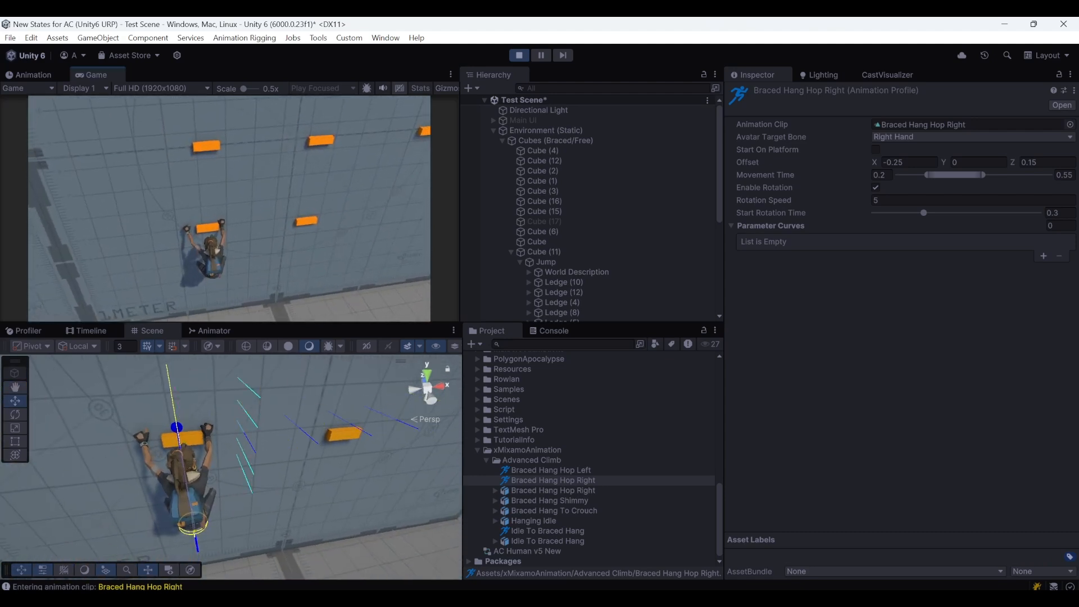
key("space")
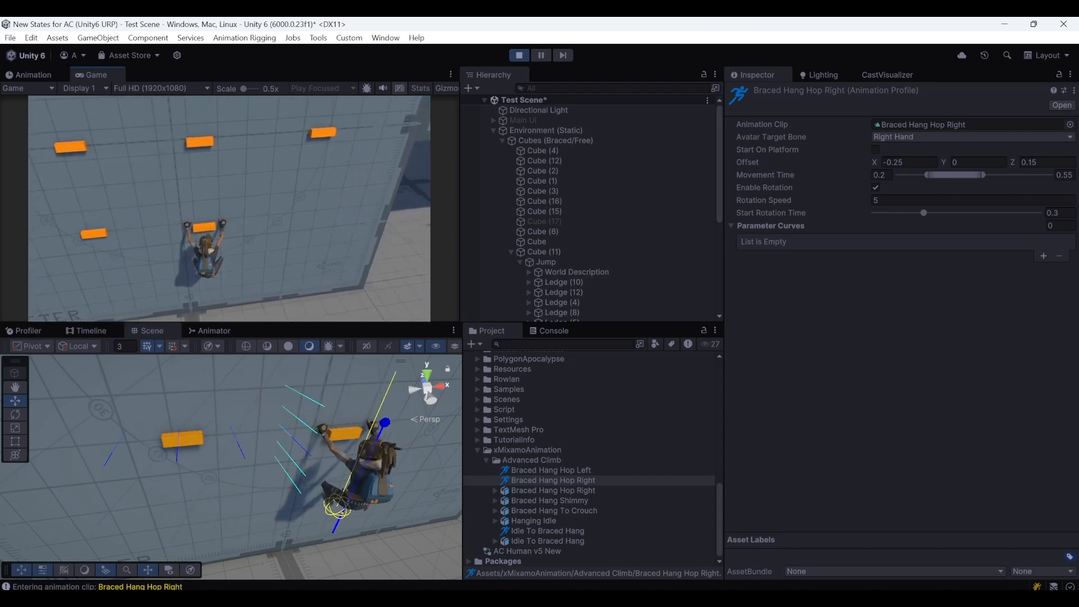
key("space")
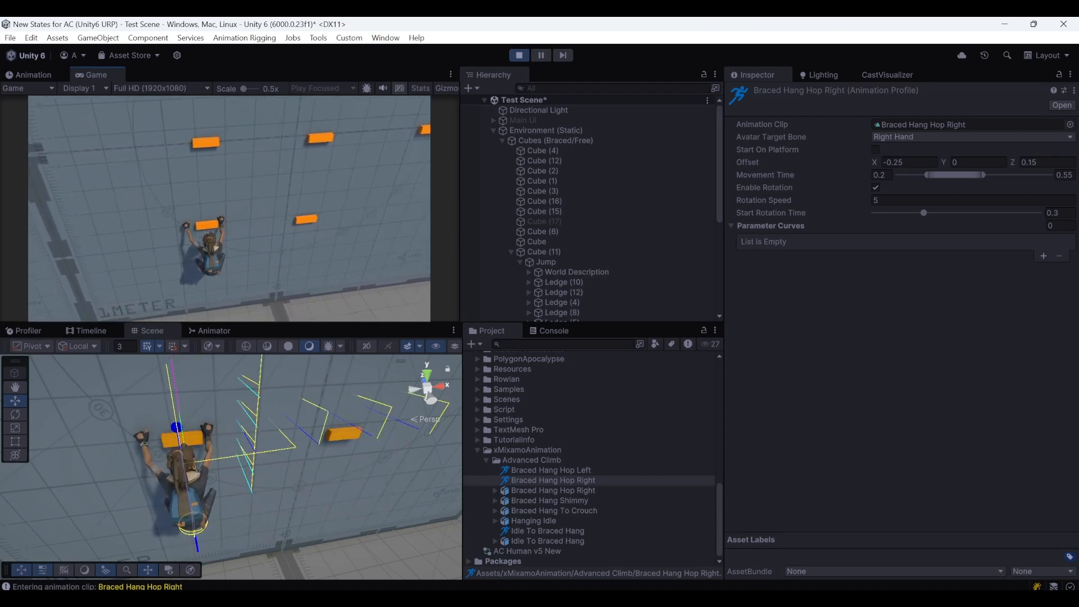
right_click_drag(360, 444, 242, 456)
key("s")
left_click(237, 264)
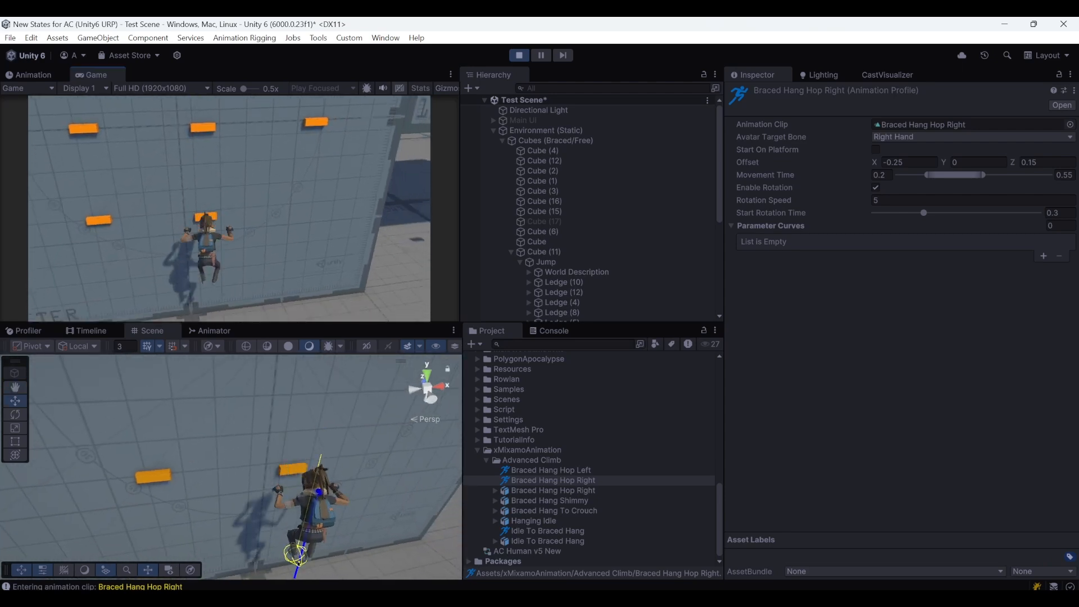